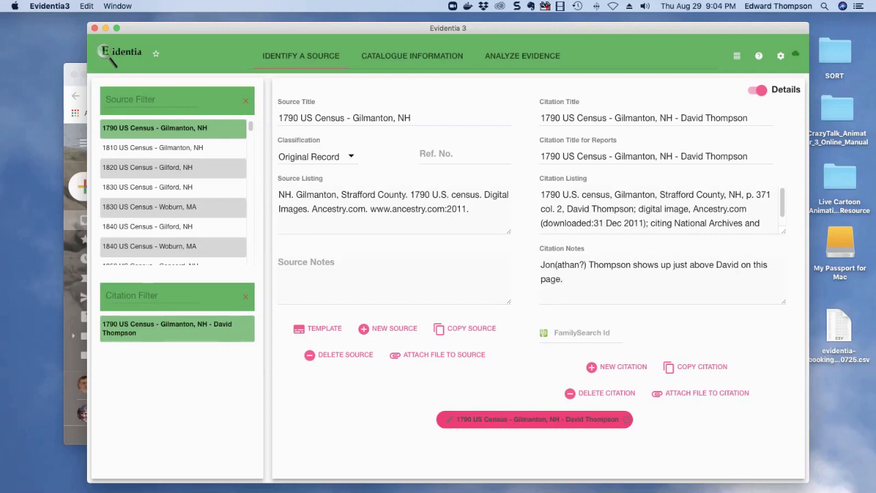
Enlarge the Citation Listing, then view the four claims catalogued from the 1790 David Thompson census.
{"action": "left_click_drag", "start_coordinate": [783, 232], "coordinate": [784, 273]}
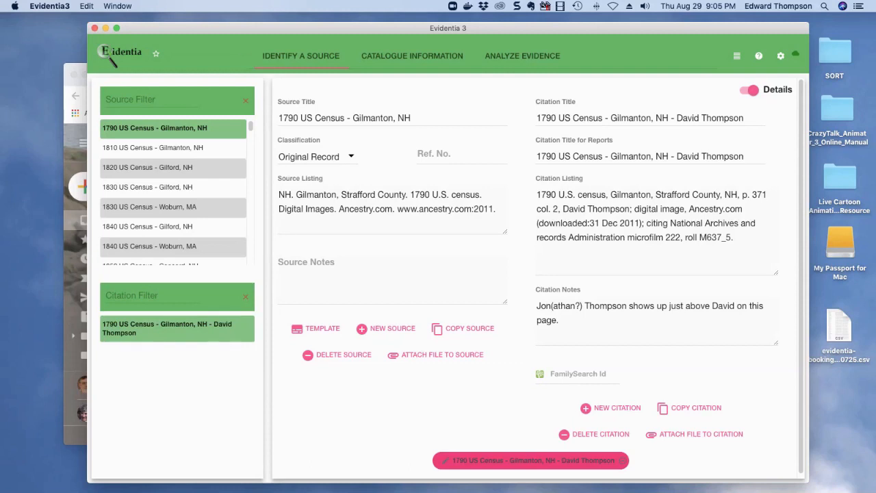
{"action": "left_click", "coordinate": [412, 56]}
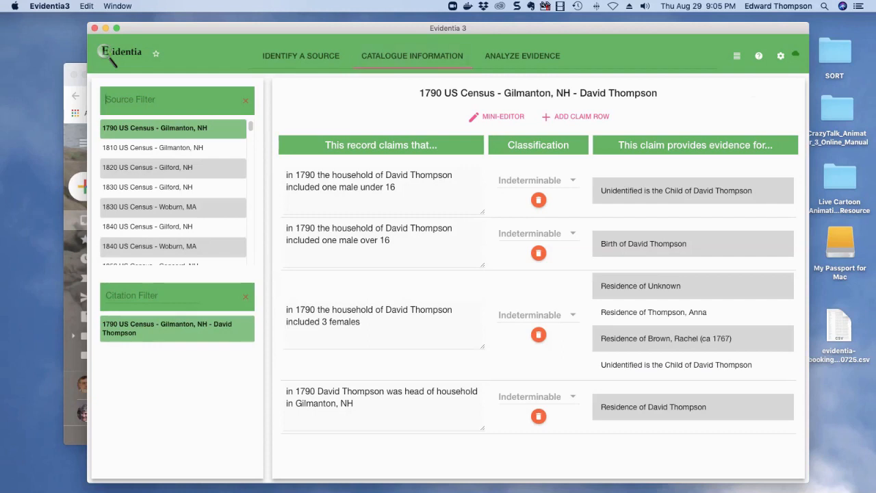
Return to the 1790 Gilmanton, NH source, select its Source Listing text, and briefly open Settings.
{"action": "left_click", "coordinate": [301, 57]}
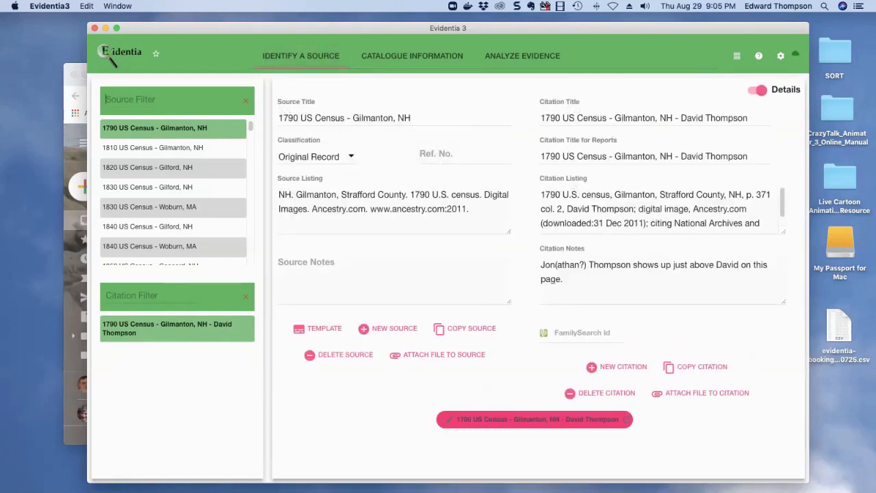
{"action": "left_click", "coordinate": [471, 209]}
{"action": "left_click_drag", "start_coordinate": [470, 209], "coordinate": [274, 194]}
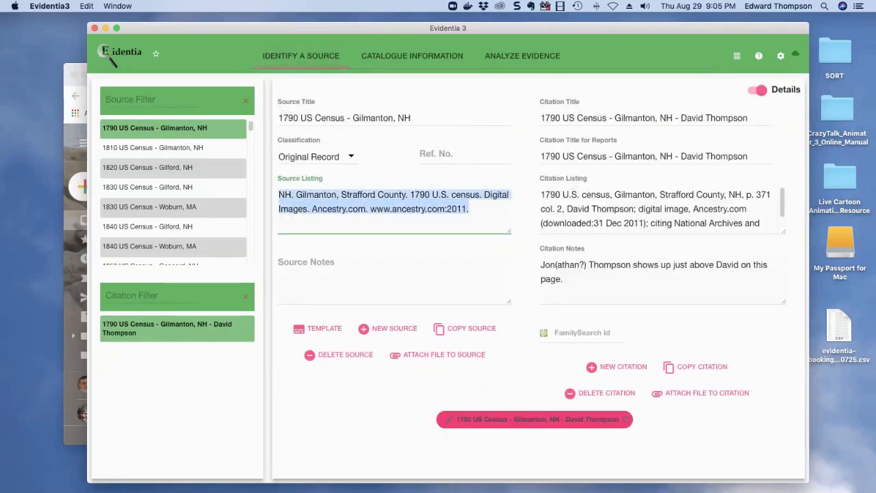
{"action": "left_click", "coordinate": [274, 195]}
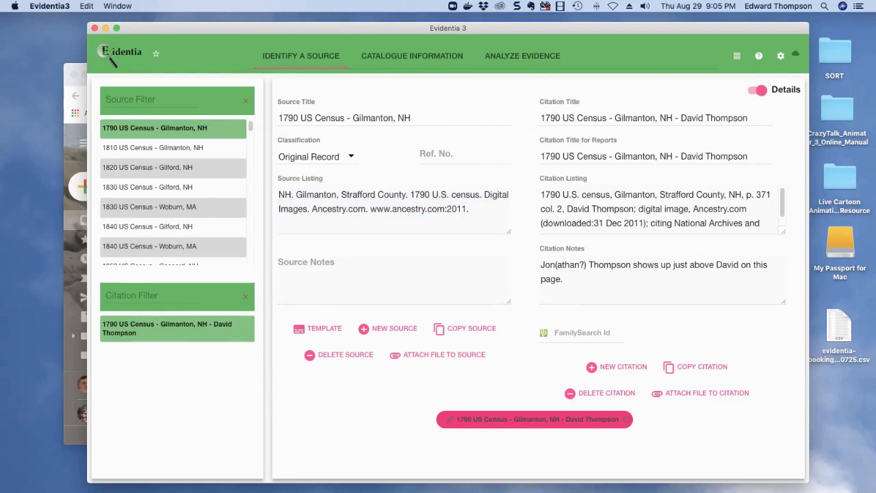
{"action": "left_click", "coordinate": [780, 57]}
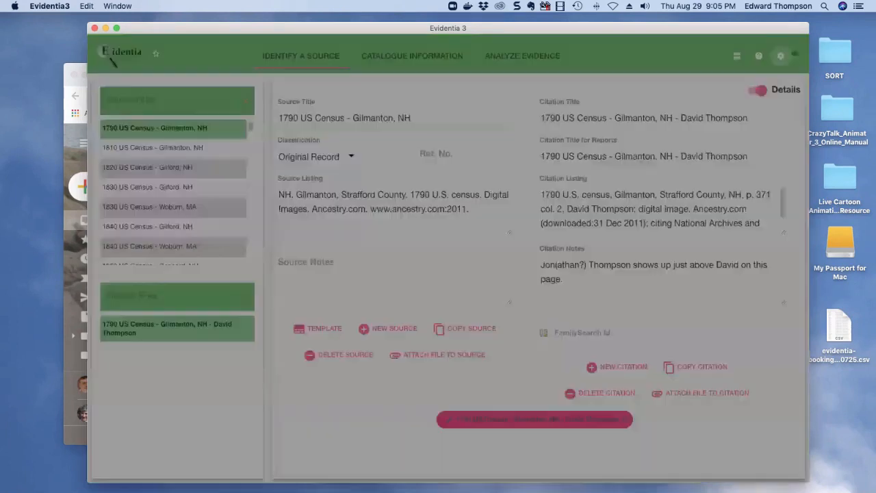
{"action": "left_click", "coordinate": [454, 293]}
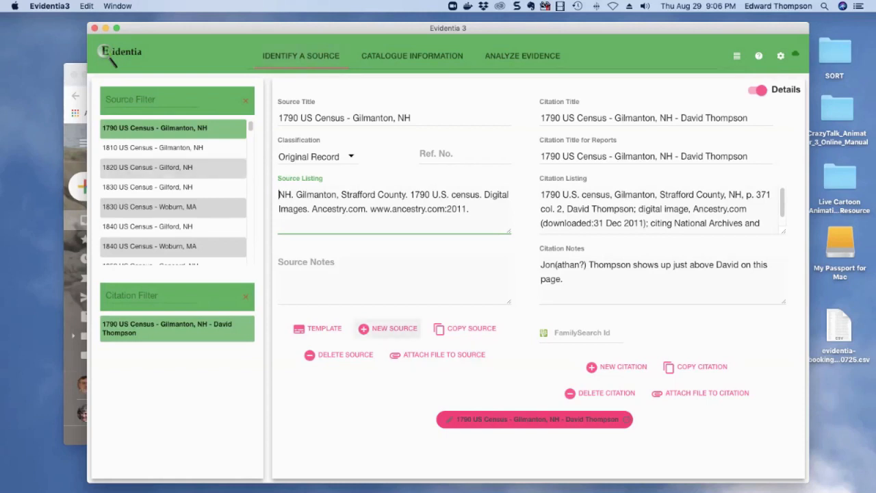
Start a blank source and pick the Archived Material: Archived Portrait: Subject as lead element template.
{"action": "left_click", "coordinate": [384, 329]}
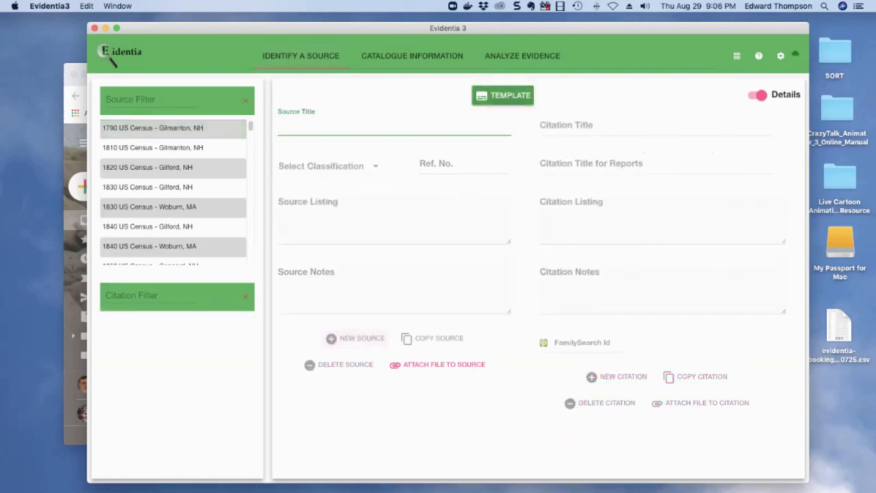
{"action": "left_click", "coordinate": [502, 95]}
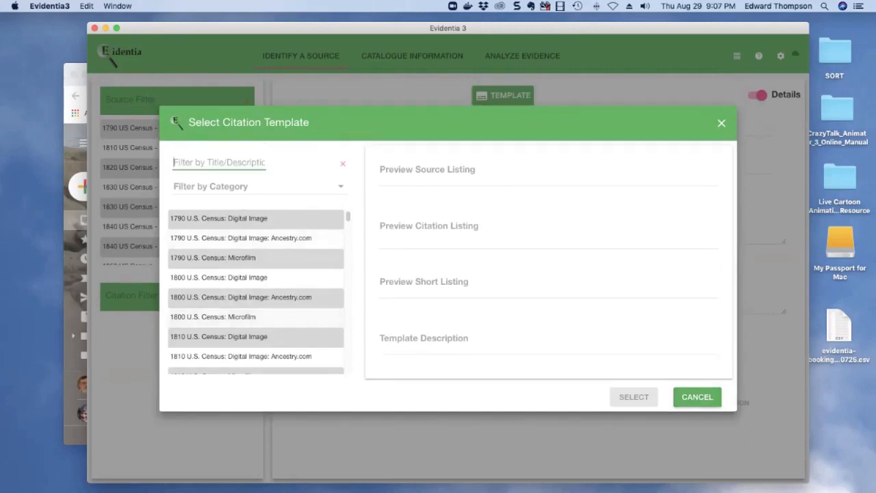
{"action": "left_click_drag", "start_coordinate": [348, 216], "coordinate": [348, 255]}
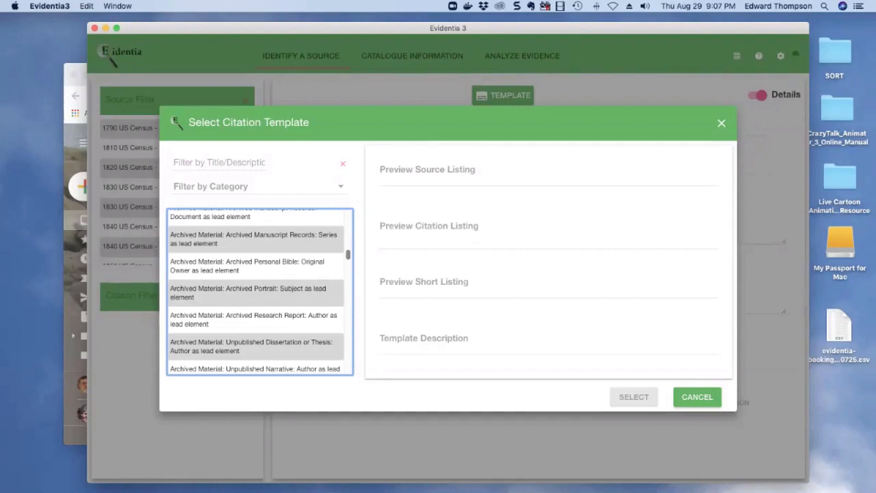
{"action": "left_click", "coordinate": [256, 293]}
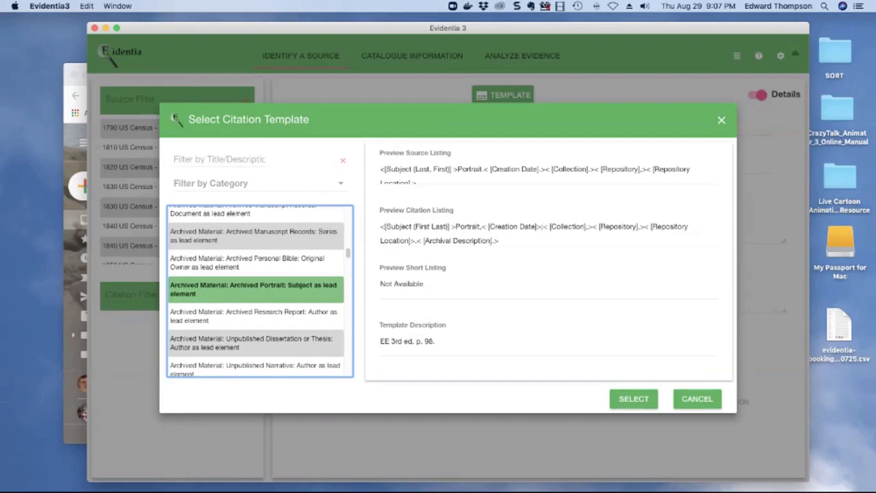
{"action": "scroll", "coordinate": [260, 291], "scroll_direction": "down", "scroll_amount": 10}
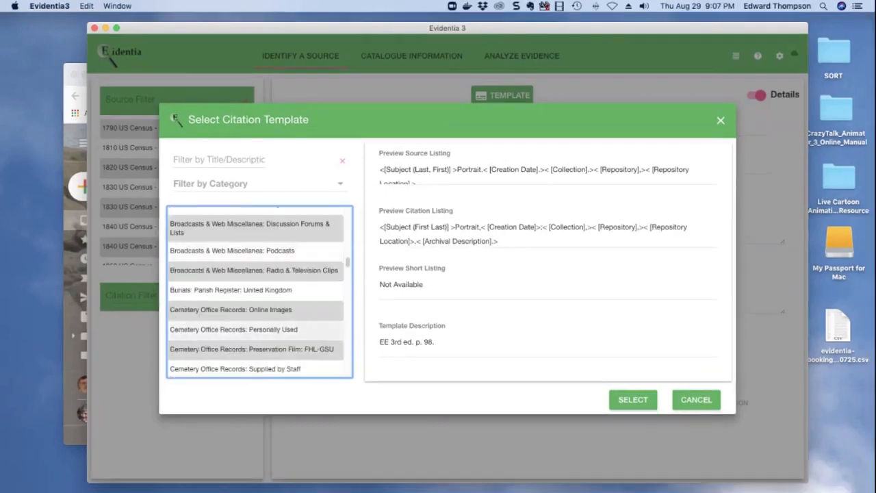
{"action": "scroll", "coordinate": [260, 291], "scroll_direction": "down", "scroll_amount": 5}
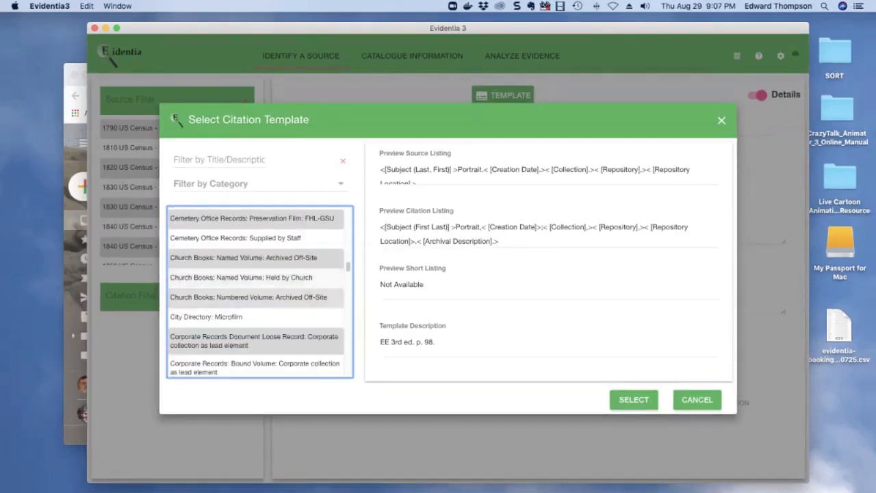
{"action": "scroll", "coordinate": [260, 291], "scroll_direction": "up", "scroll_amount": 10}
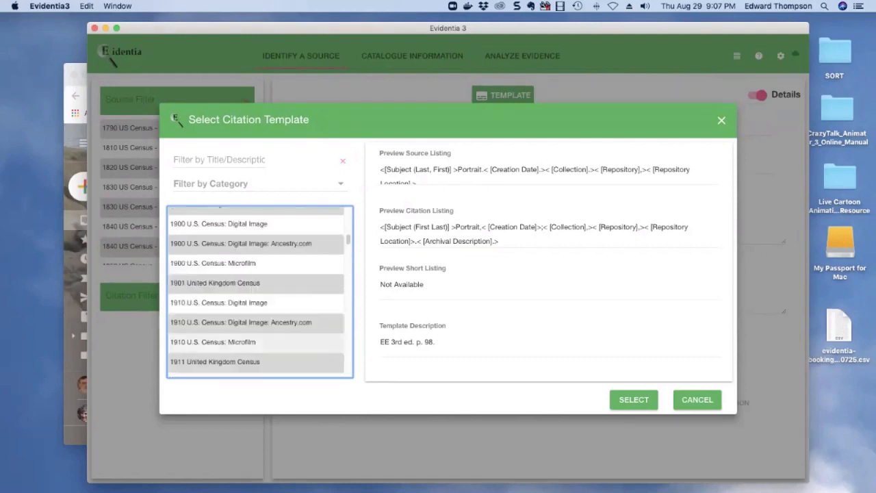
Fill the Archived Portrait citation with the subject's name and creation date 14 Dec 1988, then save.
{"action": "left_click", "coordinate": [634, 400]}
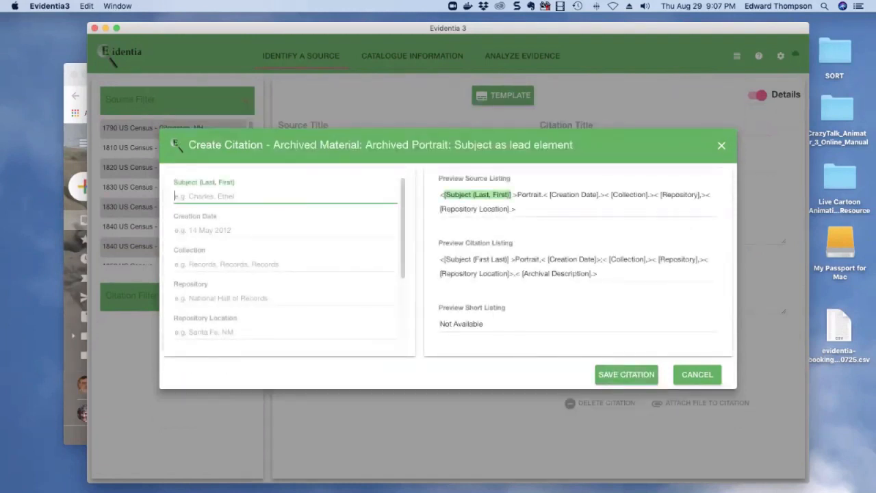
{"action": "type", "text": "Charles"}
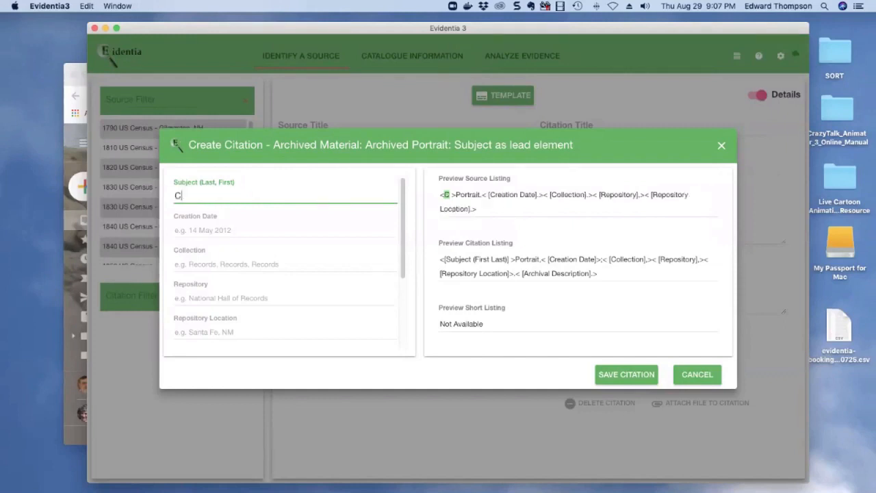
{"action": "key", "text": "Tab"}
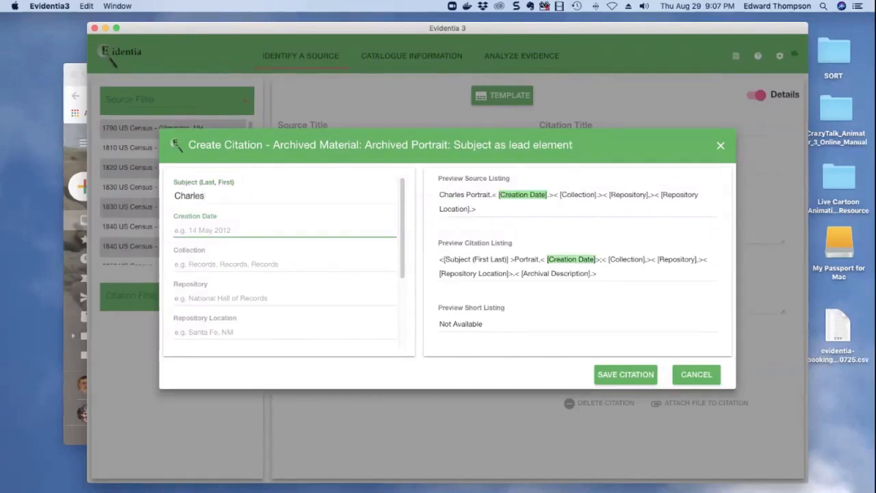
{"action": "type", "text": "14 Dec 19"}
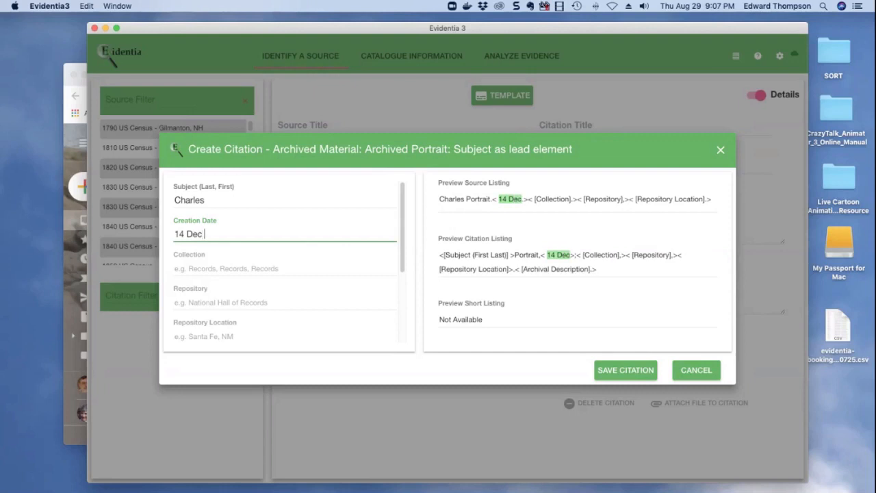
{"action": "type", "text": "88"}
{"action": "key", "text": "Tab"}
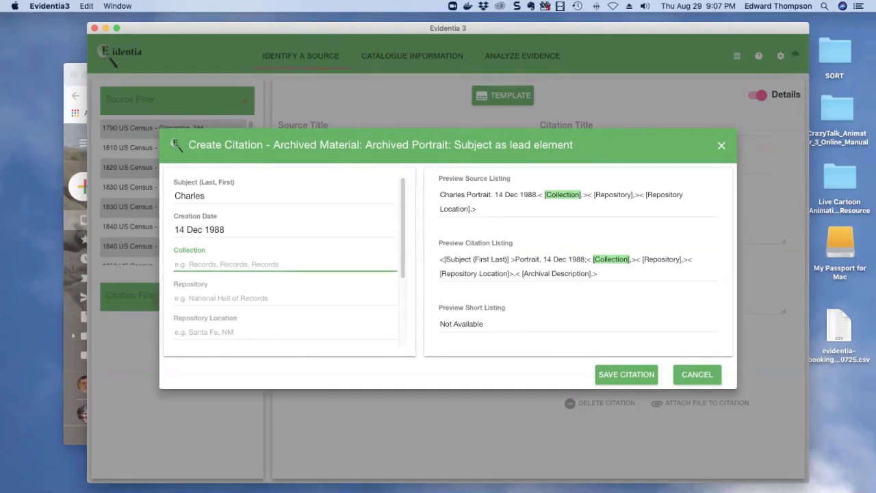
{"action": "left_click", "coordinate": [626, 374]}
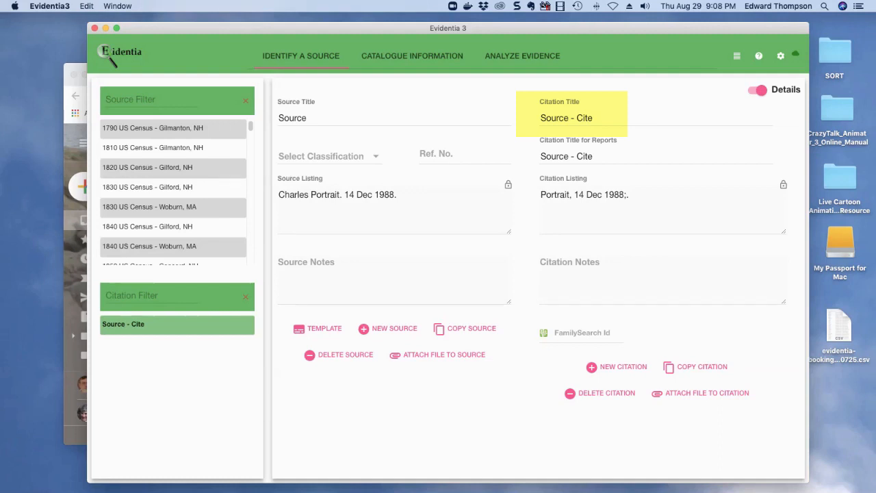
{"action": "left_click", "coordinate": [310, 118]}
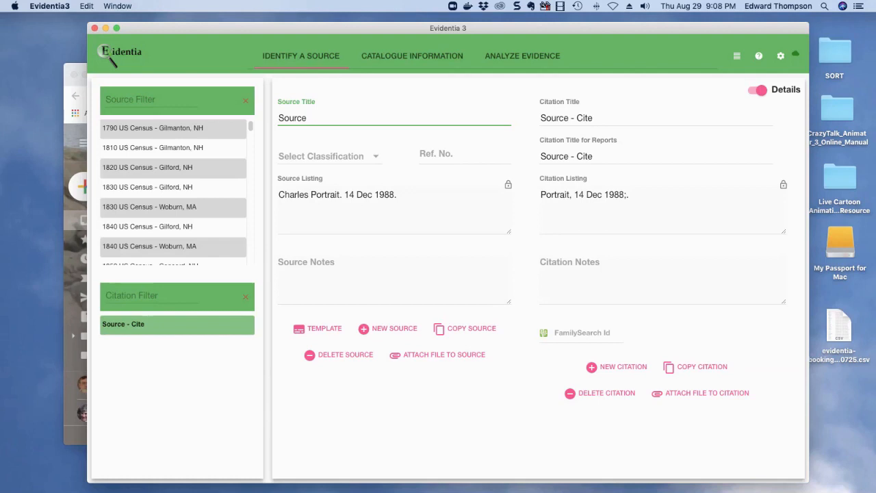
{"action": "left_click", "coordinate": [319, 328]}
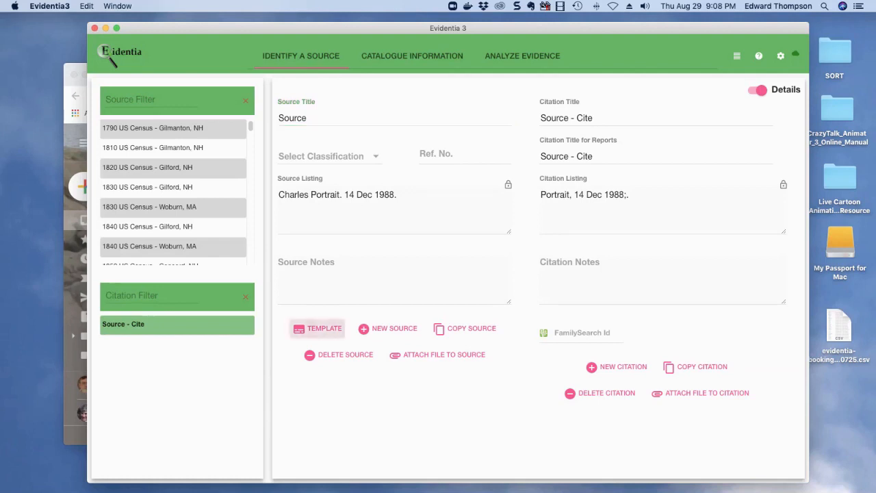
{"action": "scroll", "coordinate": [284, 260], "scroll_direction": "down", "scroll_amount": 5}
{"action": "scroll", "coordinate": [284, 260], "scroll_direction": "up", "scroll_amount": 5}
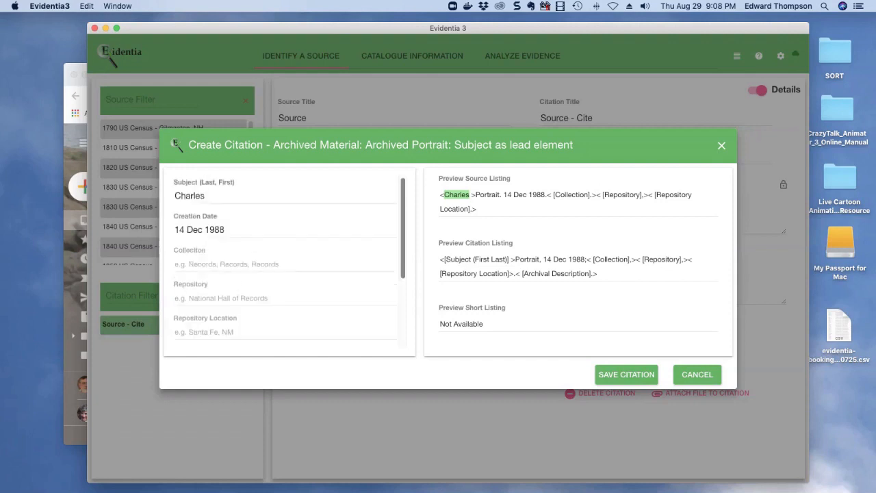
{"action": "left_click", "coordinate": [696, 375]}
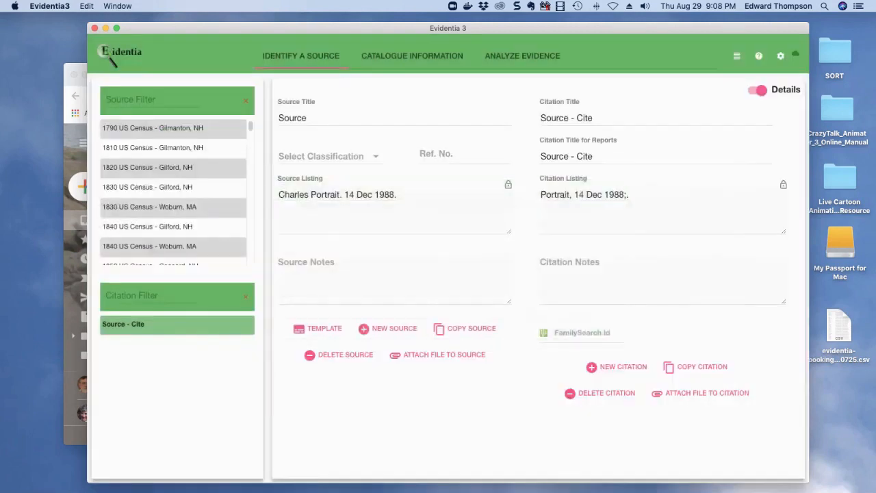
{"action": "left_click", "coordinate": [629, 195]}
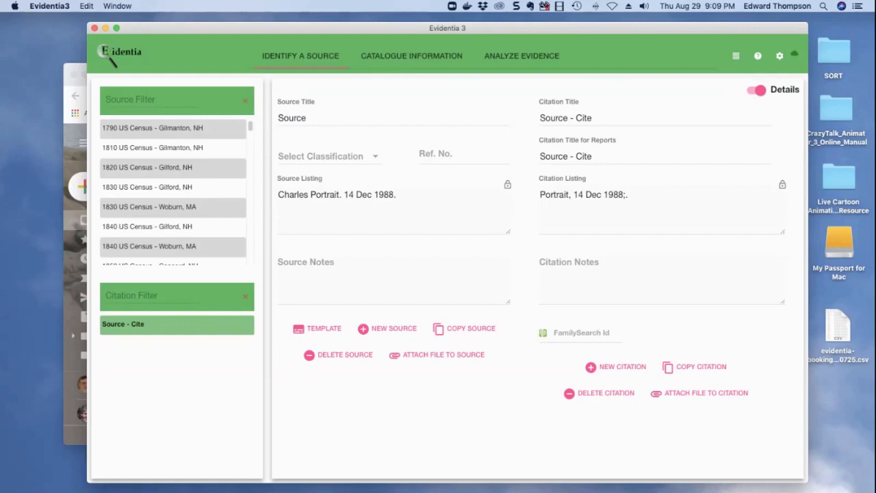
{"action": "left_click", "coordinate": [411, 56]}
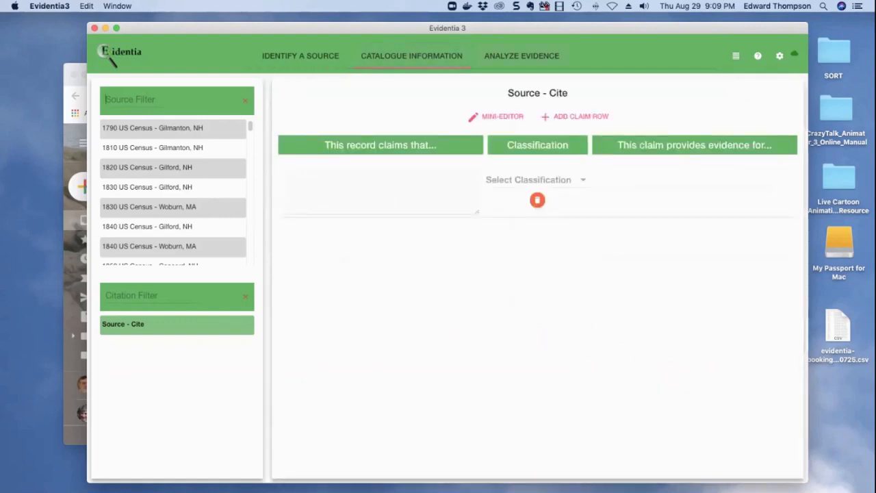
{"action": "left_click", "coordinate": [522, 56]}
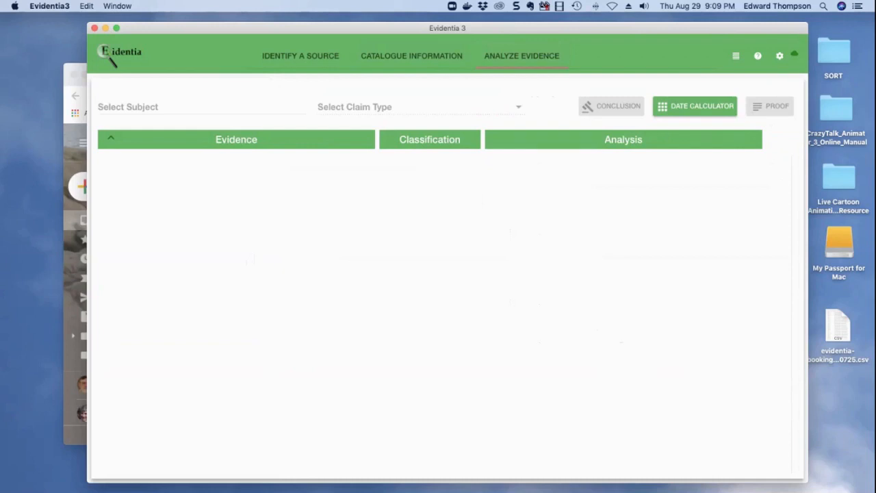
{"action": "left_click", "coordinate": [312, 56]}
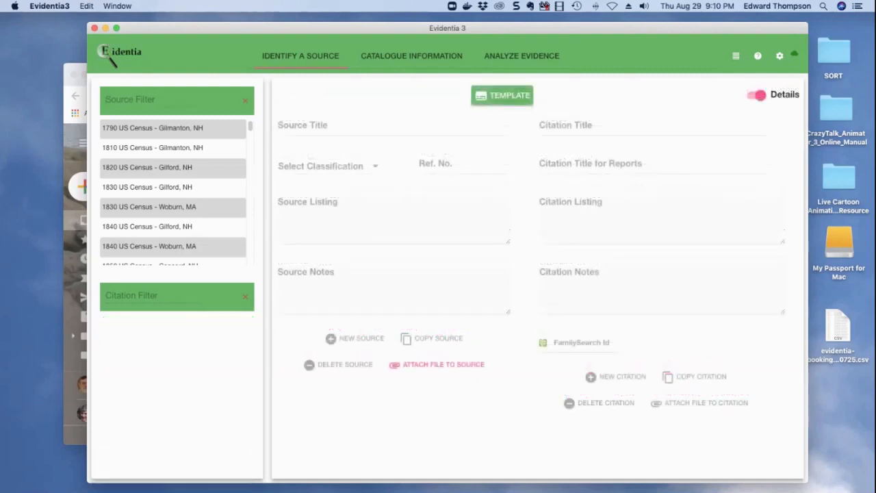
Open the Template Manager from the top-right hamburger menu.
{"action": "left_click", "coordinate": [736, 56]}
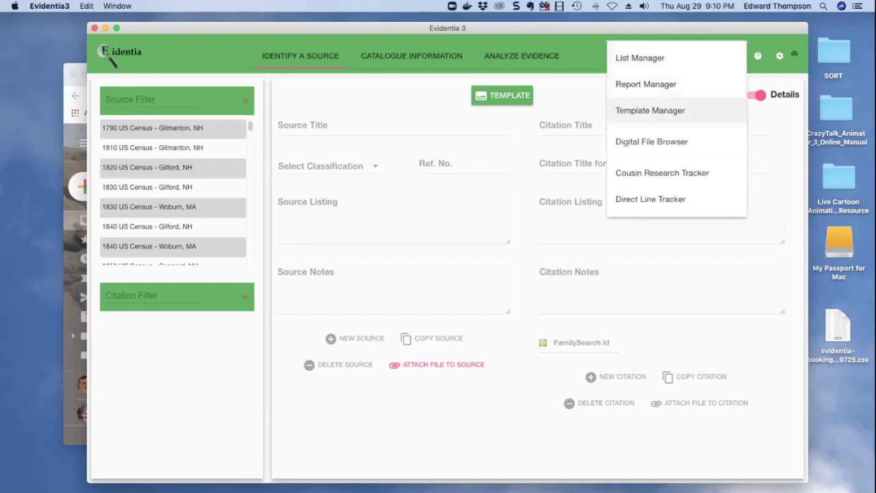
{"action": "left_click", "coordinate": [650, 110]}
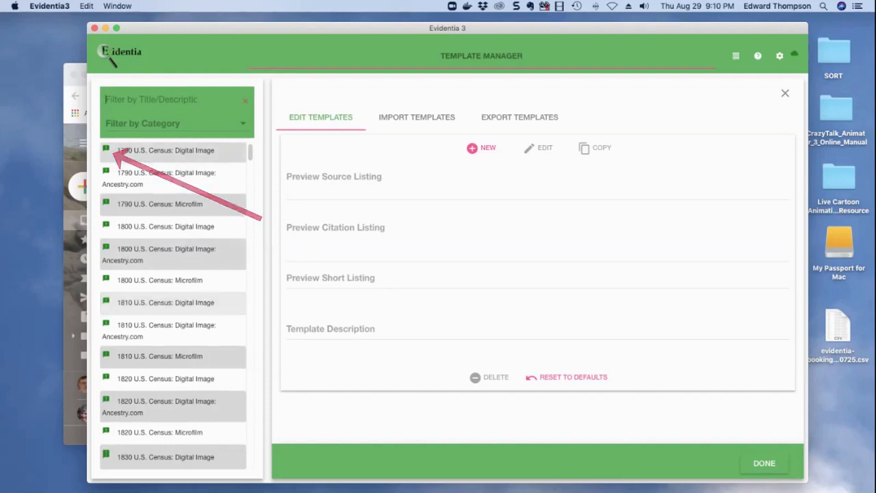
Select the 1790 U.S. Census: Digital Image template to preview its source and citation listings.
{"action": "scroll", "coordinate": [173, 308], "scroll_direction": "down", "scroll_amount": 10}
{"action": "scroll", "coordinate": [173, 308], "scroll_direction": "down", "scroll_amount": 15}
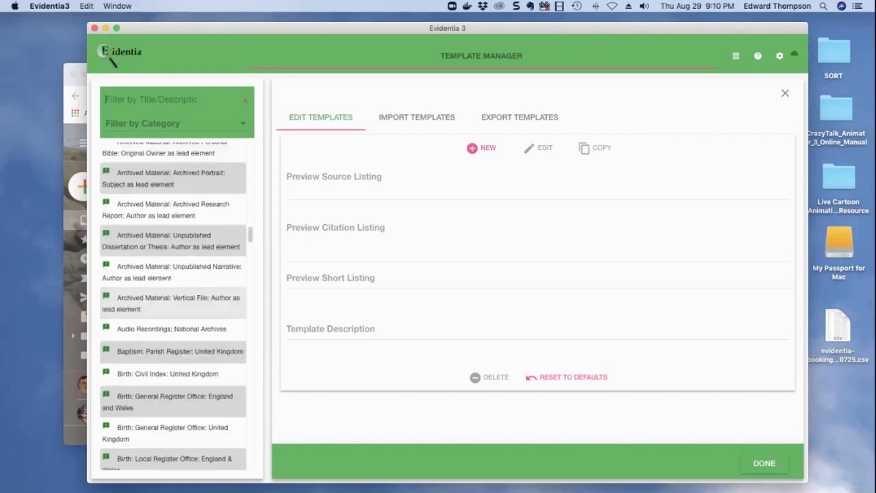
{"action": "scroll", "coordinate": [173, 308], "scroll_direction": "up", "scroll_amount": 6}
{"action": "scroll", "coordinate": [173, 308], "scroll_direction": "up", "scroll_amount": 10}
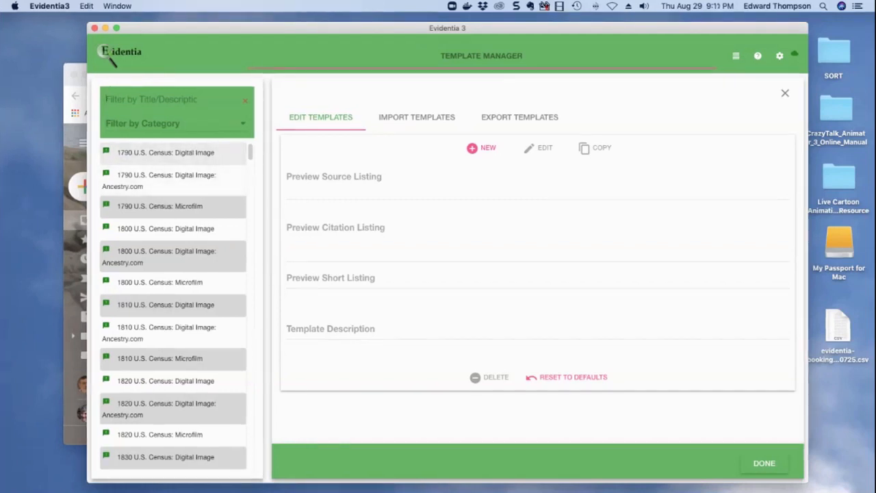
{"action": "left_click", "coordinate": [168, 152]}
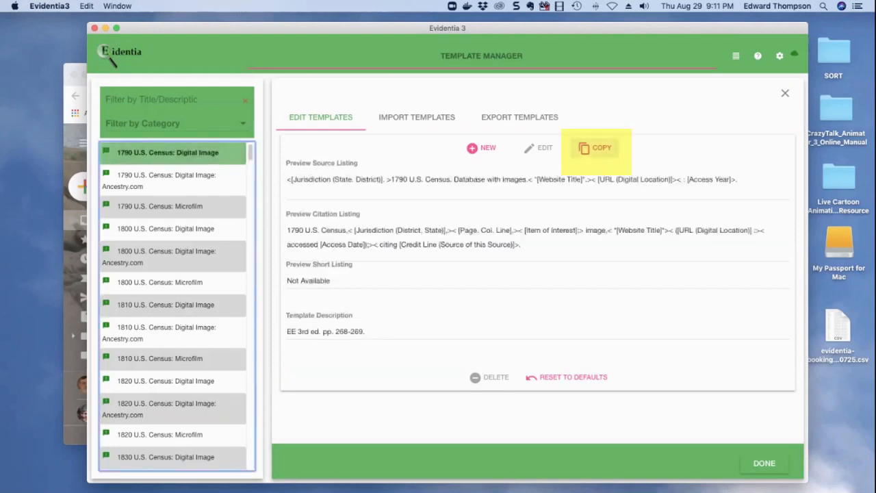
Copy the 1790 U.S. Census: Digital Image template and begin editing the copy's Short Title.
{"action": "left_click", "coordinate": [596, 148]}
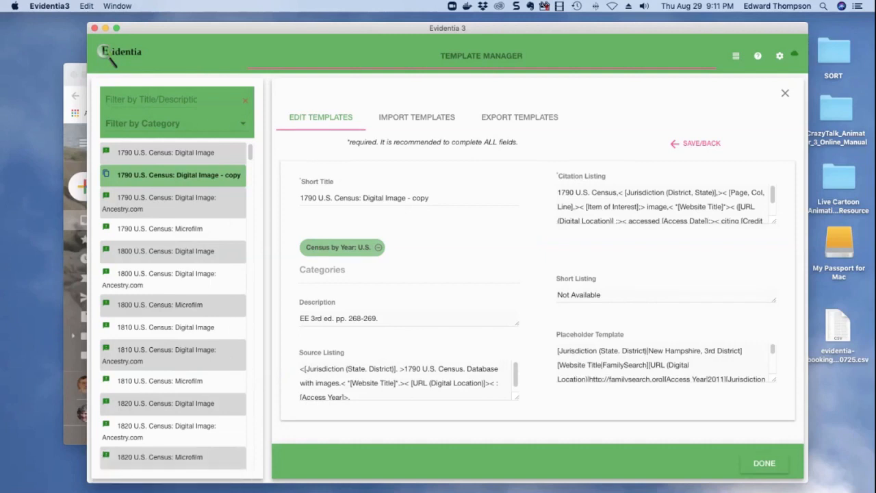
{"action": "left_click", "coordinate": [430, 197]}
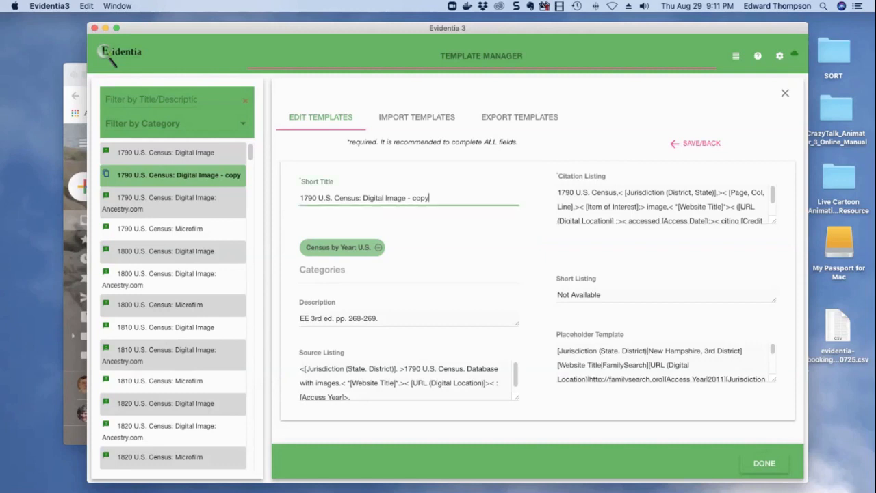
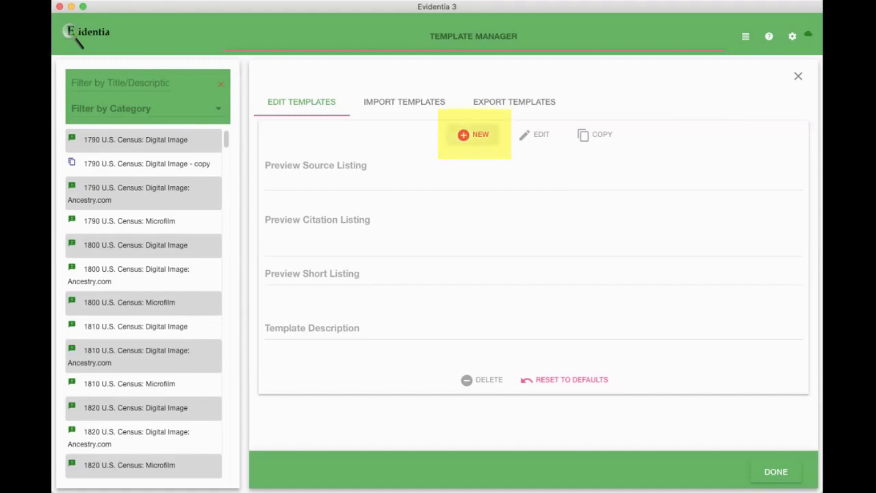
Open the new-template form and the copy's edit form, closing both without changes.
{"action": "left_click", "coordinate": [474, 134]}
{"action": "left_click", "coordinate": [702, 130]}
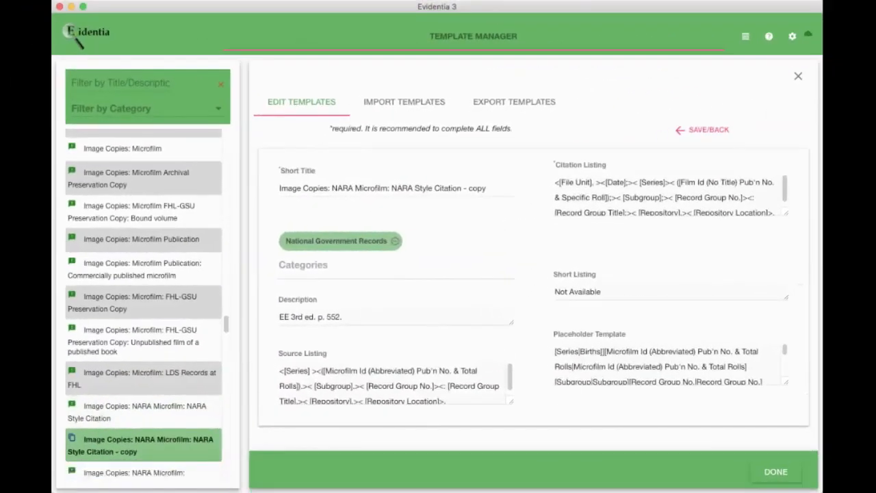
{"action": "scroll", "coordinate": [144, 301], "scroll_direction": "up", "scroll_amount": 20}
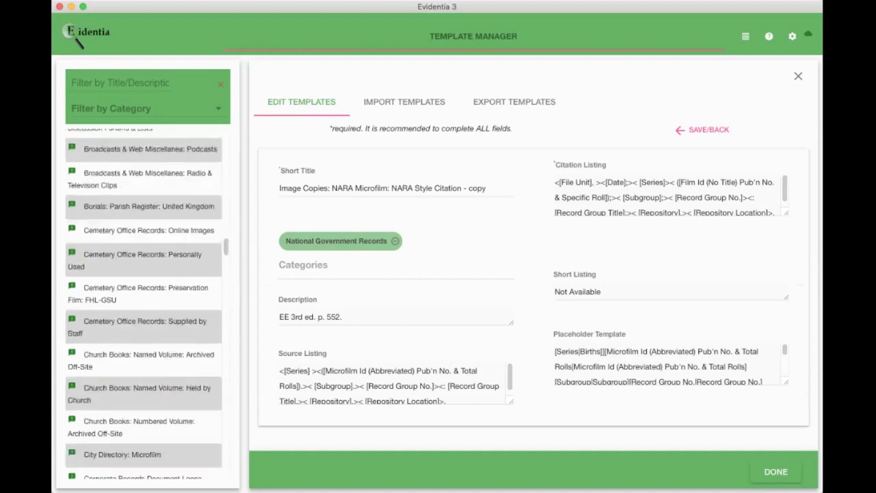
{"action": "scroll", "coordinate": [144, 302], "scroll_direction": "up", "scroll_amount": 10}
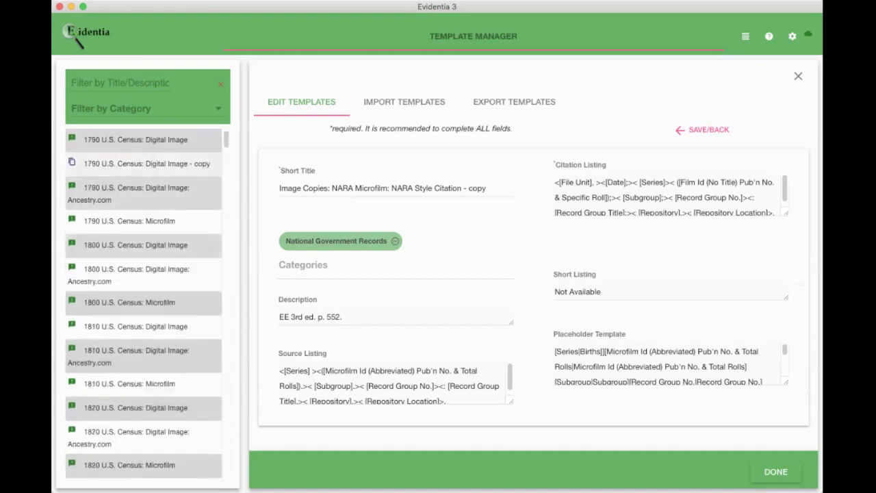
{"action": "left_click", "coordinate": [149, 164]}
{"action": "left_click", "coordinate": [705, 130]}
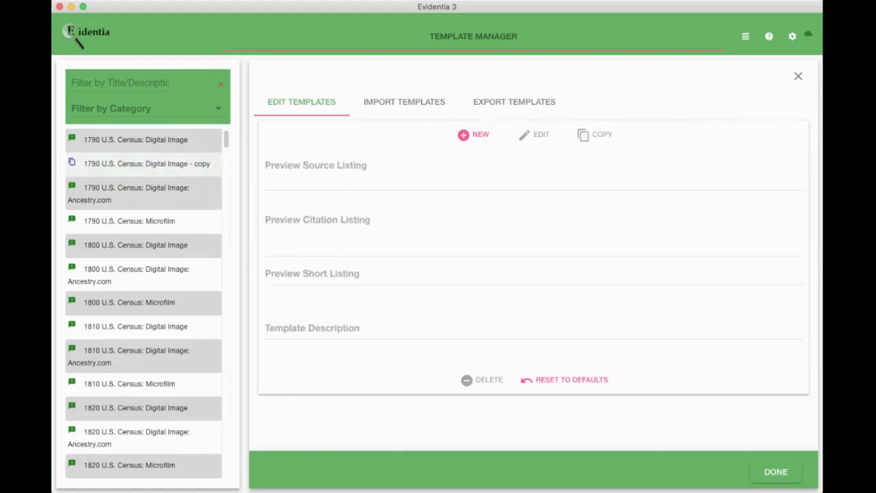
Reopen the copy to check its Short Title and description, then preview the original 1790 template.
{"action": "left_click", "coordinate": [102, 169]}
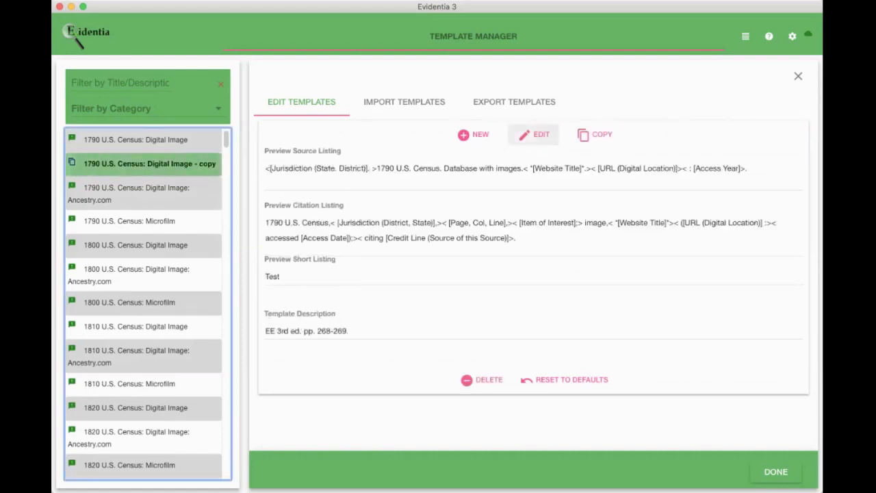
{"action": "left_click", "coordinate": [535, 134]}
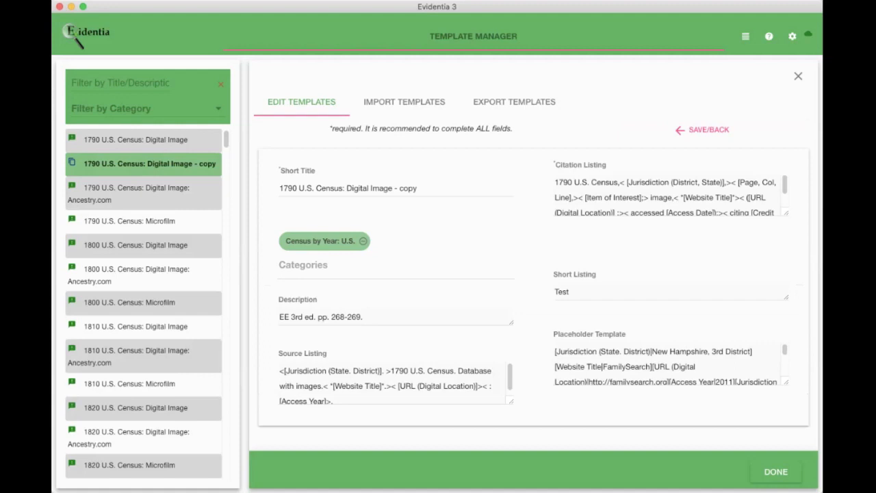
{"action": "left_click", "coordinate": [418, 188]}
{"action": "left_click", "coordinate": [364, 317]}
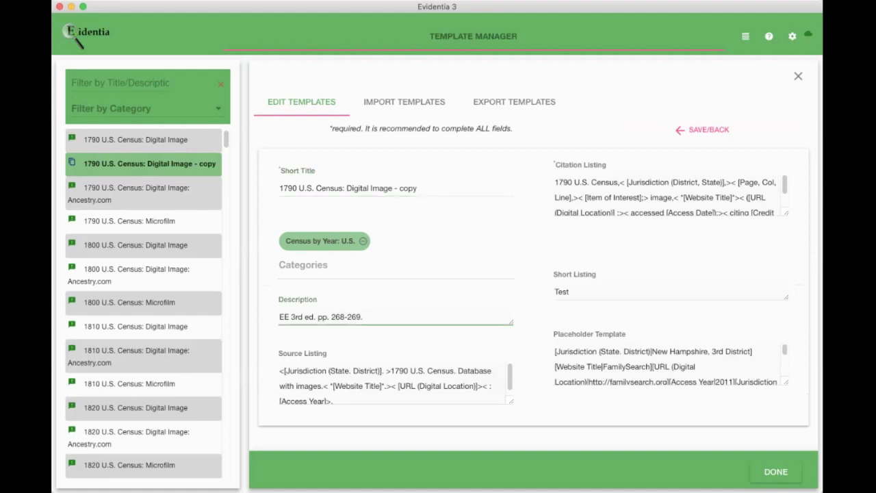
{"action": "left_click", "coordinate": [418, 188]}
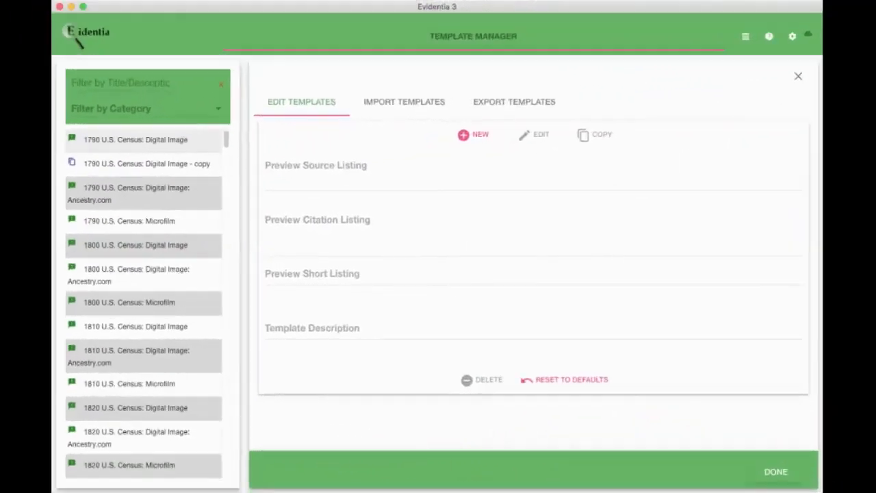
{"action": "left_click", "coordinate": [136, 139]}
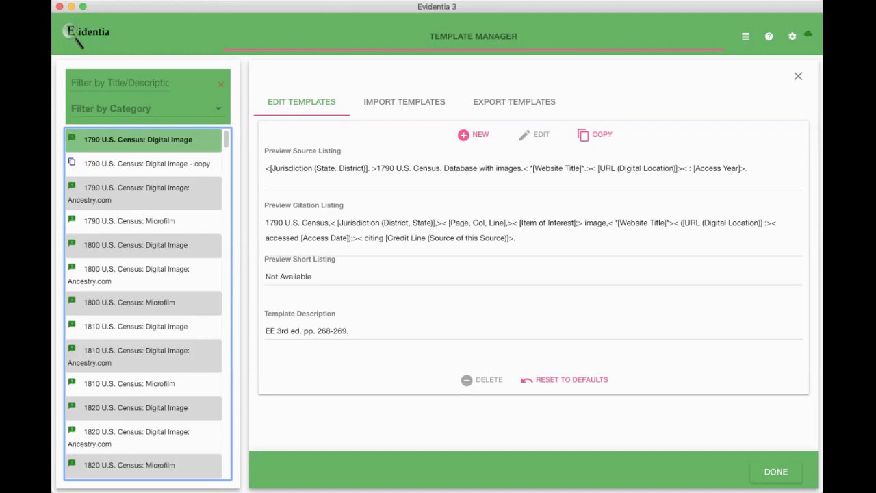
Compare the original's 'Database with images' wording with the Ancestry.com template's title and URL.
{"action": "left_click_drag", "start_coordinate": [444, 168], "coordinate": [521, 168]}
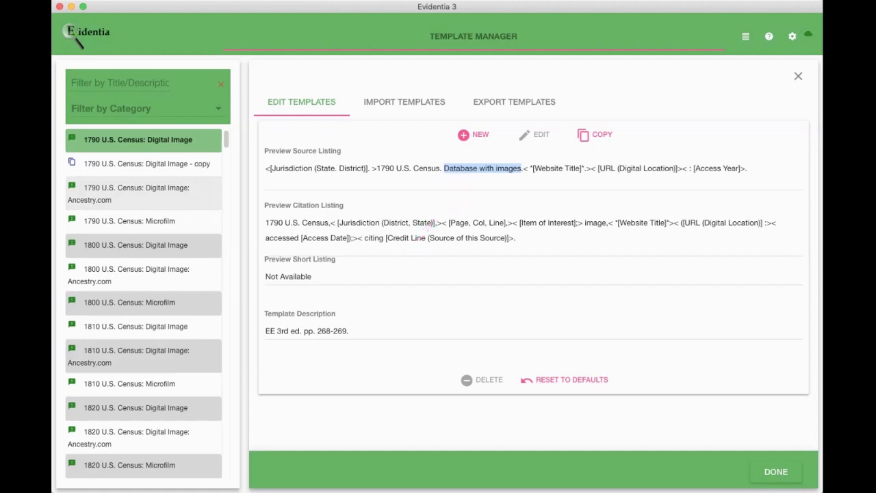
{"action": "left_click", "coordinate": [143, 193]}
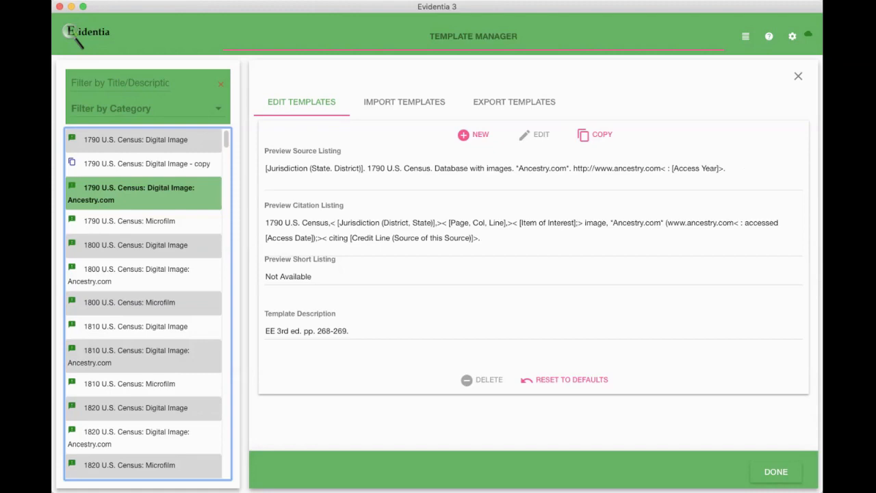
{"action": "left_click_drag", "start_coordinate": [515, 169], "coordinate": [661, 168]}
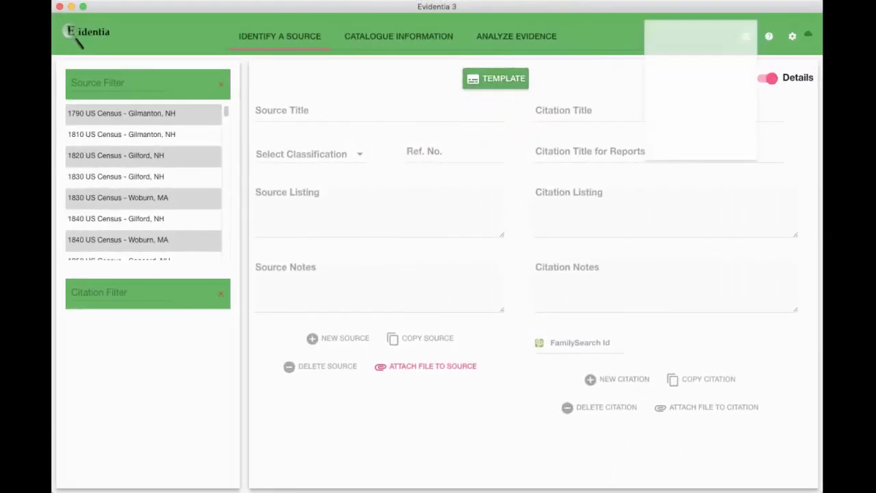
Reopen the Template Manager and load '1790 U.S. Census: Digital Image - copy' into the edit form.
{"action": "left_click", "coordinate": [745, 36]}
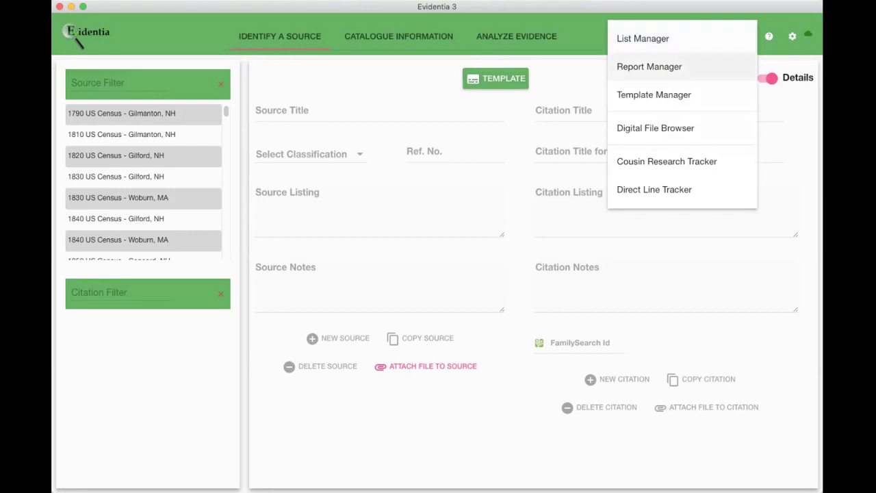
{"action": "left_click", "coordinate": [654, 95]}
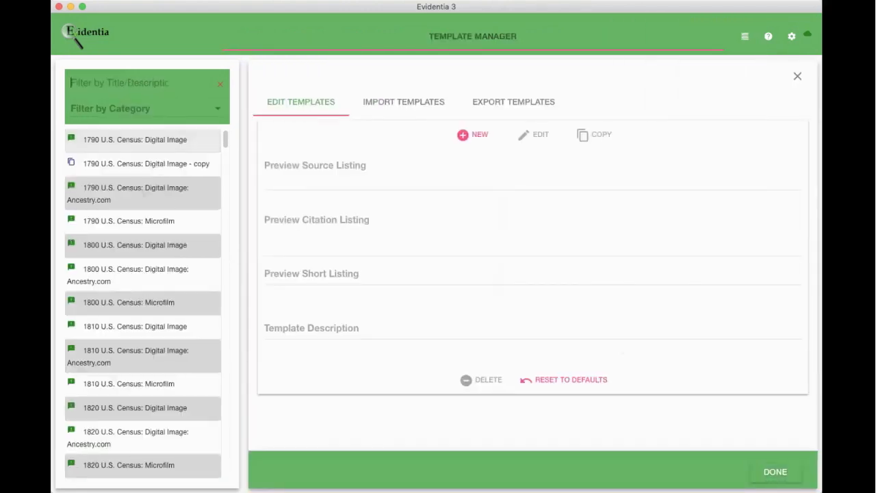
{"action": "left_click", "coordinate": [146, 164]}
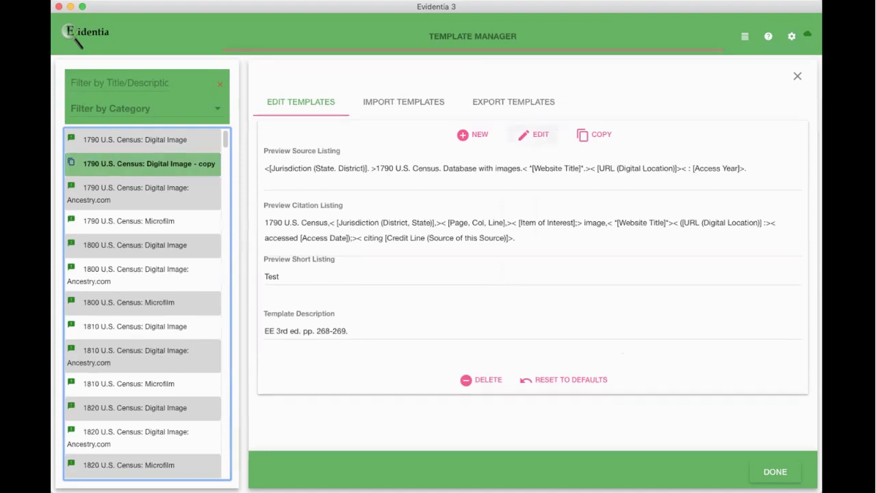
{"action": "left_click", "coordinate": [533, 134]}
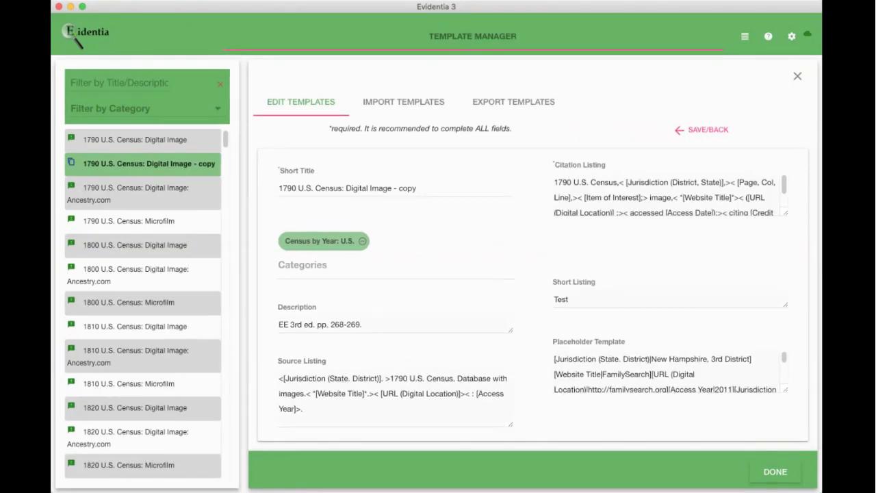
Replace the [Website Title] placeholder in the Source Listing with FamilySearch.
{"action": "mouse_move", "coordinate": [373, 393]}
{"action": "left_mouse_down"}
{"action": "mouse_move", "coordinate": [313, 394]}
{"action": "mouse_move", "coordinate": [364, 393]}
{"action": "left_mouse_up"}
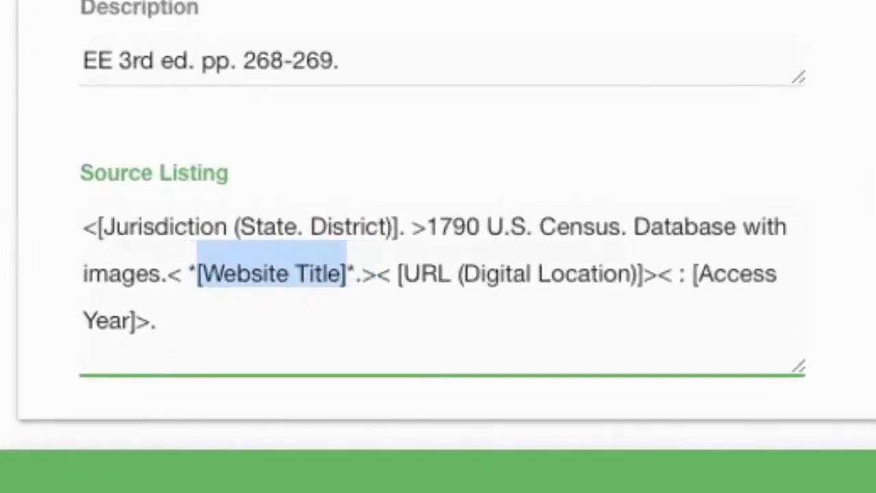
{"action": "type", "text": "FAmily"}
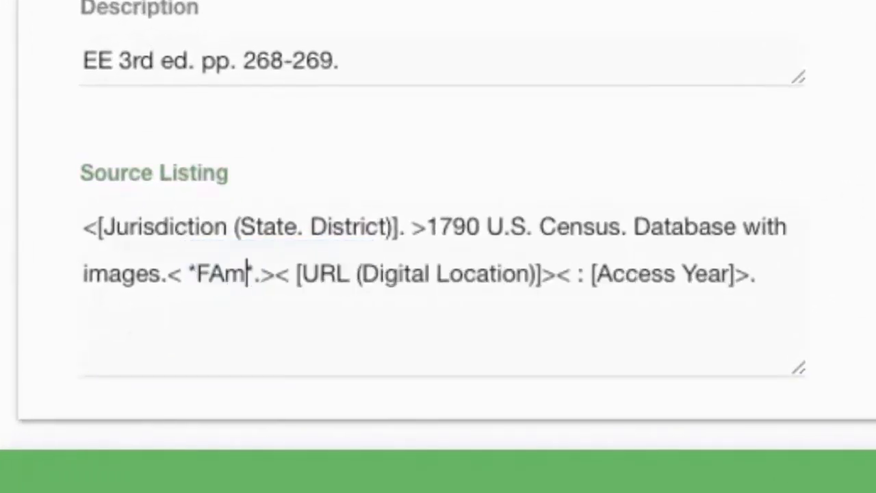
{"action": "type", "text": "Searc"}
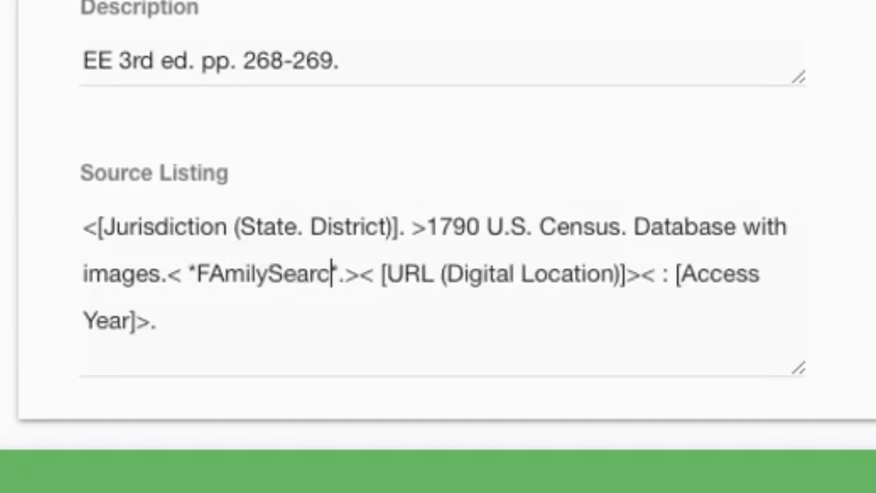
{"action": "type", "text": "h"}
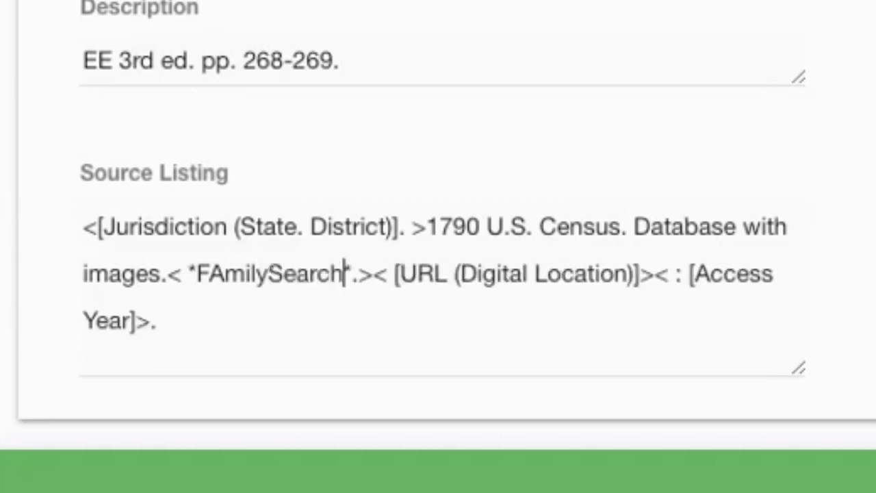
{"action": "key", "text": "Left"}
{"action": "key", "text": "Left"}
{"action": "key", "text": "Left"}
{"action": "key", "text": "Left"}
{"action": "key", "text": "Left"}
{"action": "key", "text": "Left"}
{"action": "key", "text": "Left"}
{"action": "key", "text": "Left"}
{"action": "key", "text": "Left"}
{"action": "key", "text": "Left"}
{"action": "key", "text": "BackSpace"}
{"action": "type", "text": "a"}
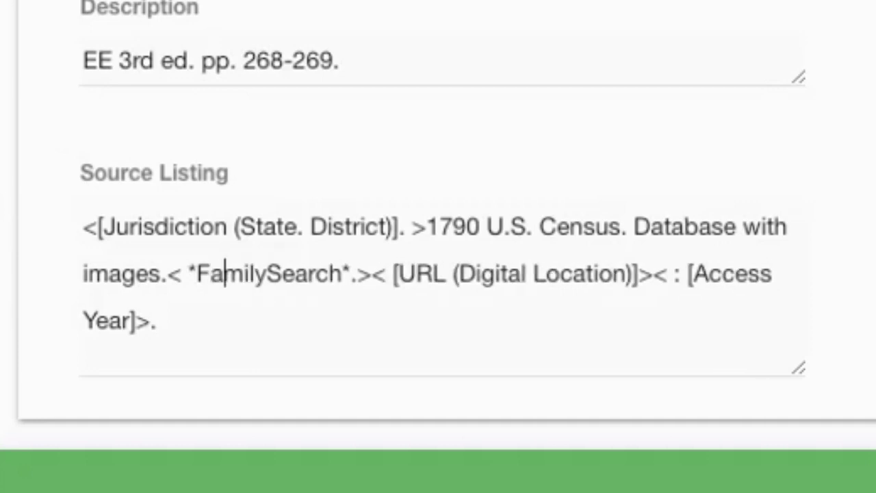
Remove the < and > markers surrounding the FamilySearch title in the Source Listing.
{"action": "left_click", "coordinate": [373, 274]}
{"action": "left_click", "coordinate": [84, 226]}
{"action": "left_click", "coordinate": [372, 273]}
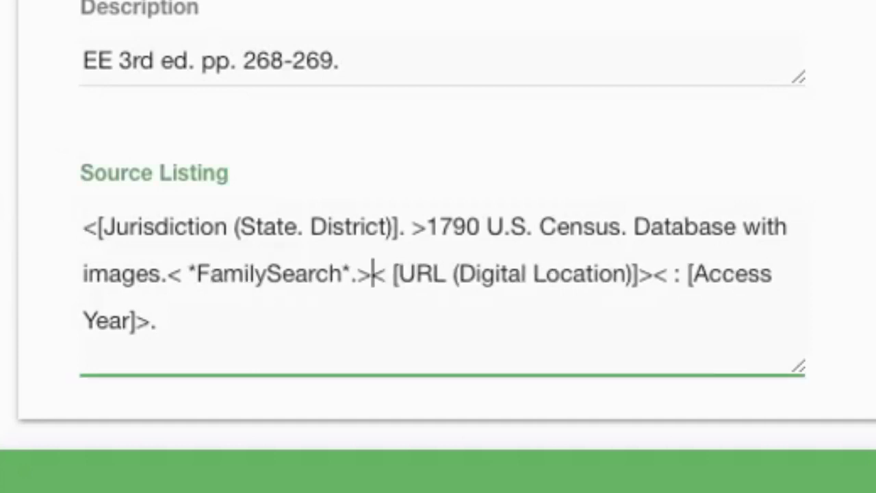
{"action": "key", "text": "BackSpace"}
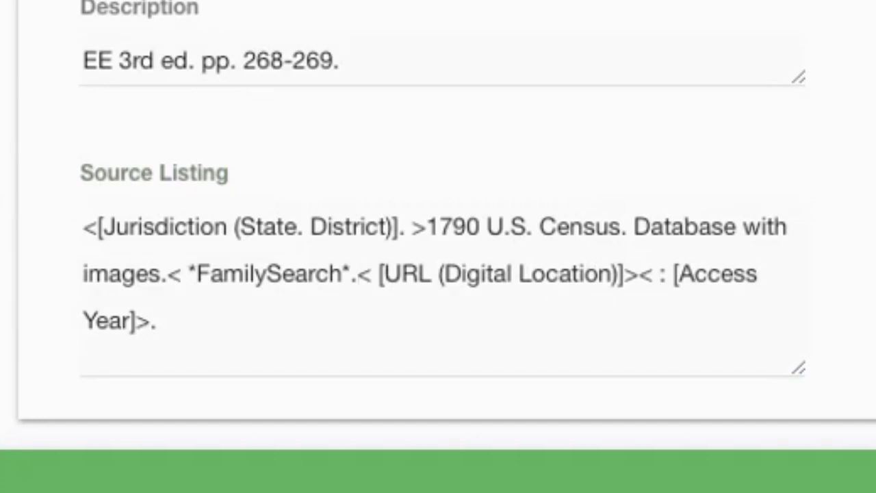
{"action": "left_click", "coordinate": [189, 274]}
{"action": "key", "text": "BackSpace"}
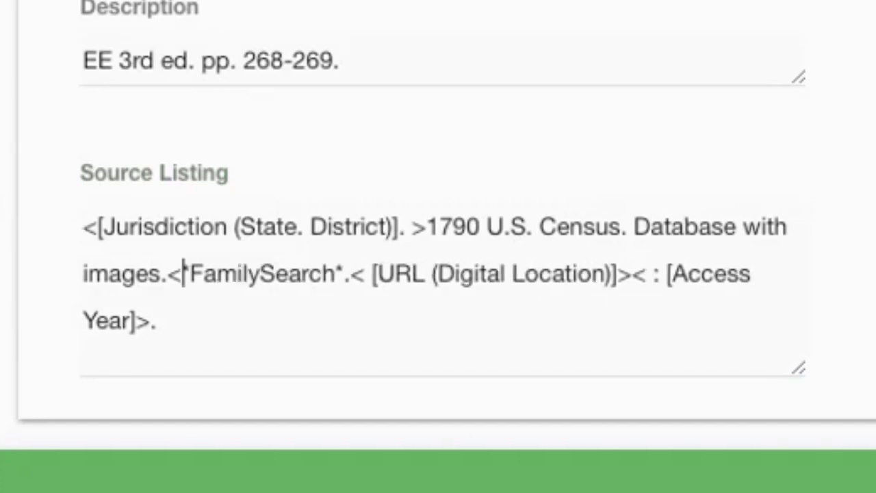
{"action": "key", "text": "BackSpace"}
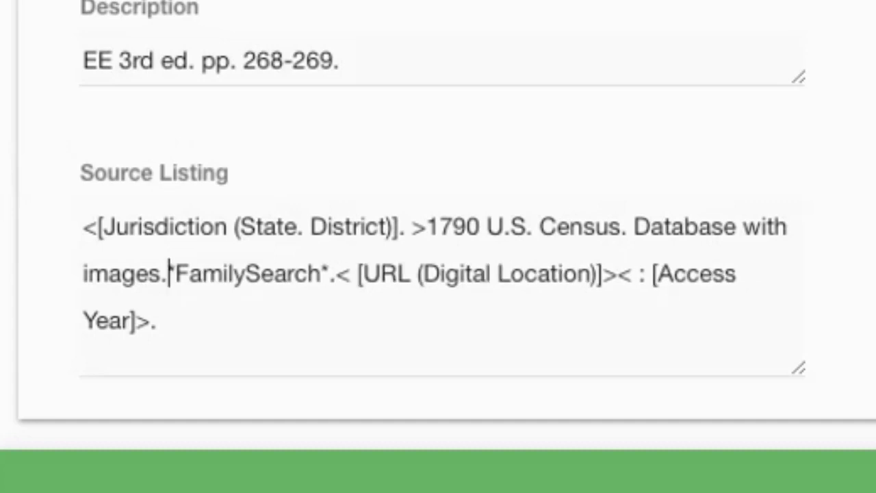
{"action": "left_click_drag", "start_coordinate": [618, 274], "coordinate": [380, 275]}
{"action": "left_click_drag", "start_coordinate": [336, 274], "coordinate": [618, 275]}
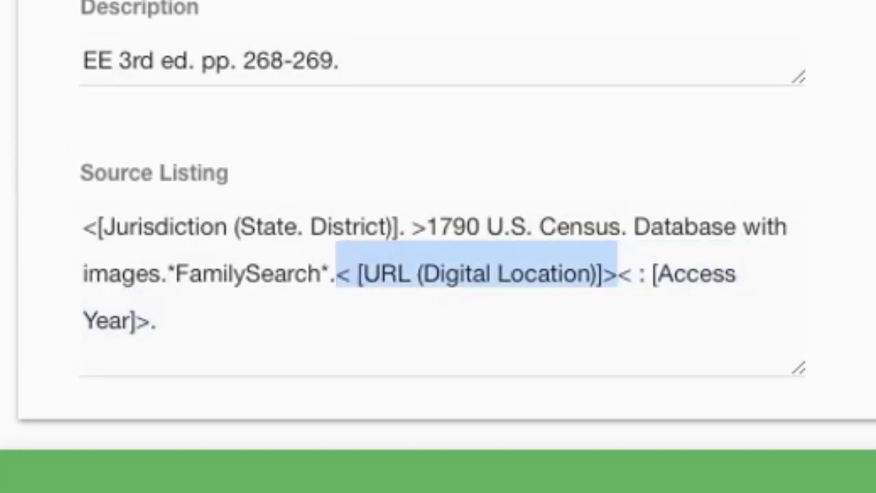
{"action": "type", "text": "http"}
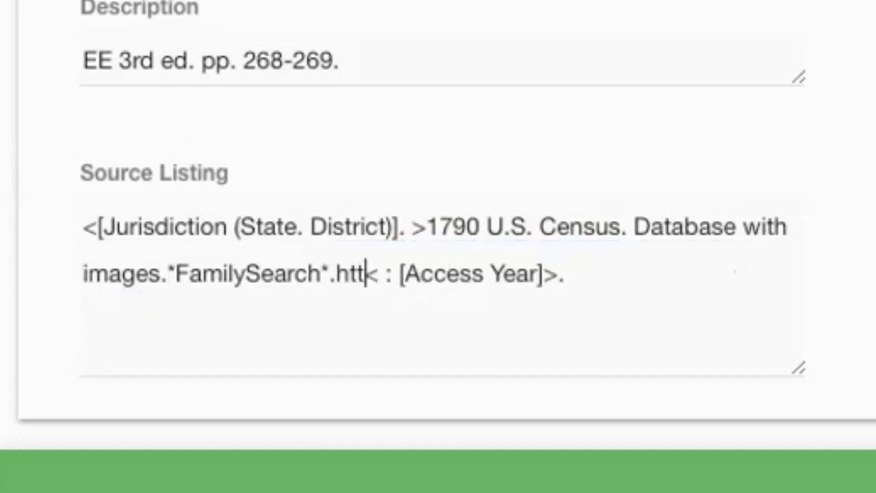
{"action": "type", "text": "s://f"}
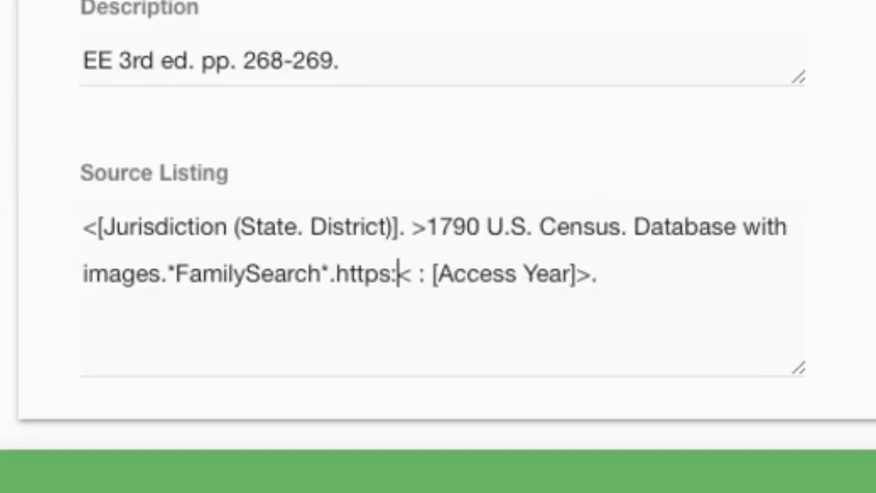
{"action": "type", "text": "amilysearch"}
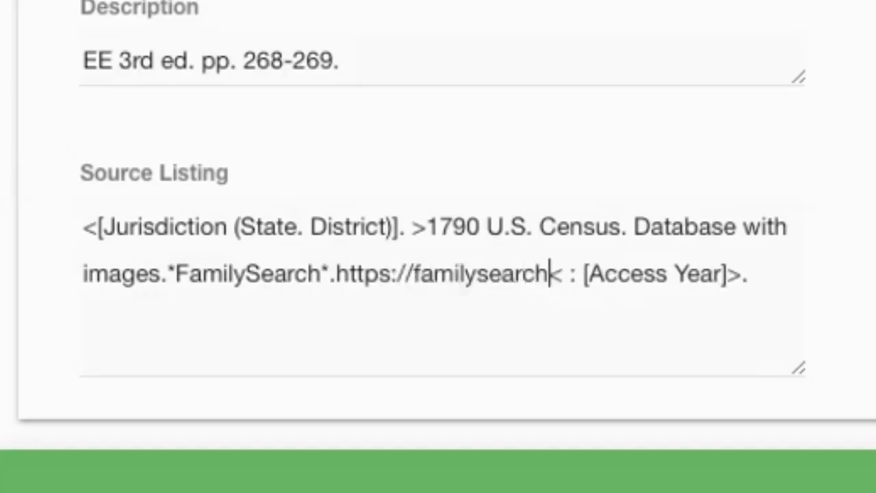
{"action": "type", "text": ".org"}
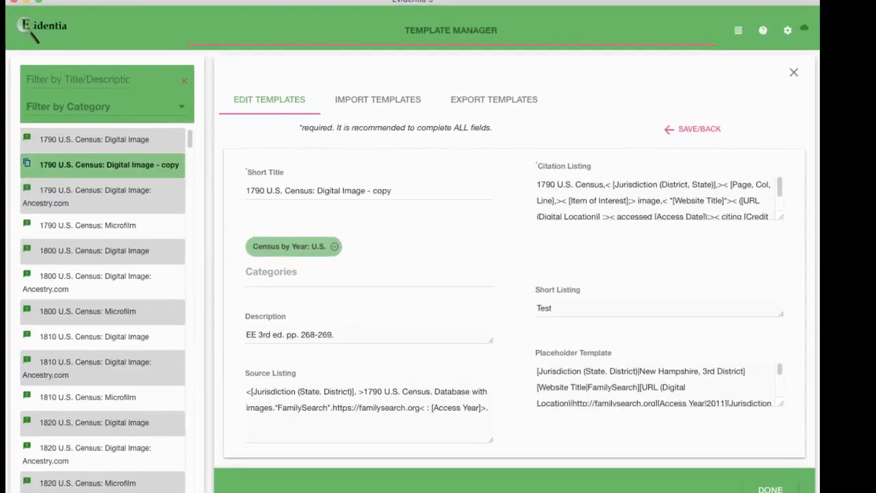
{"action": "left_click_drag", "start_coordinate": [739, 197], "coordinate": [673, 198]}
{"action": "left_click", "coordinate": [43, 231]}
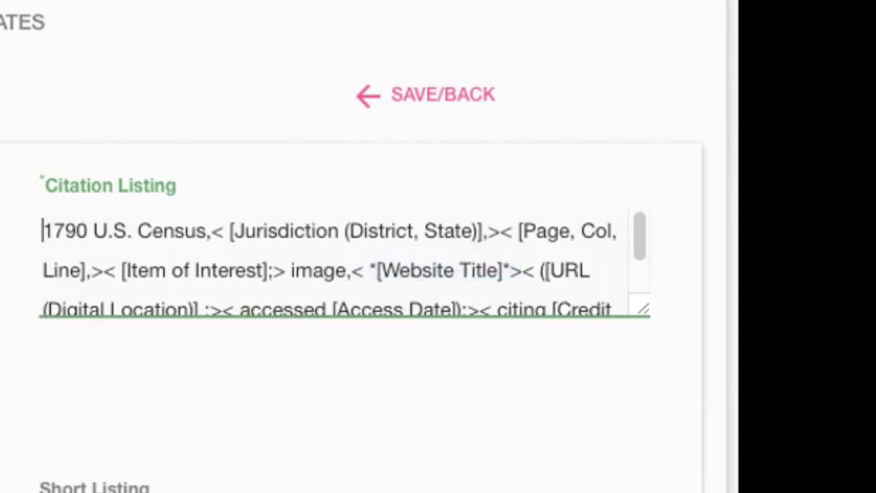
{"action": "left_click_drag", "start_coordinate": [524, 270], "coordinate": [350, 270]}
{"action": "double_click", "coordinate": [352, 270]}
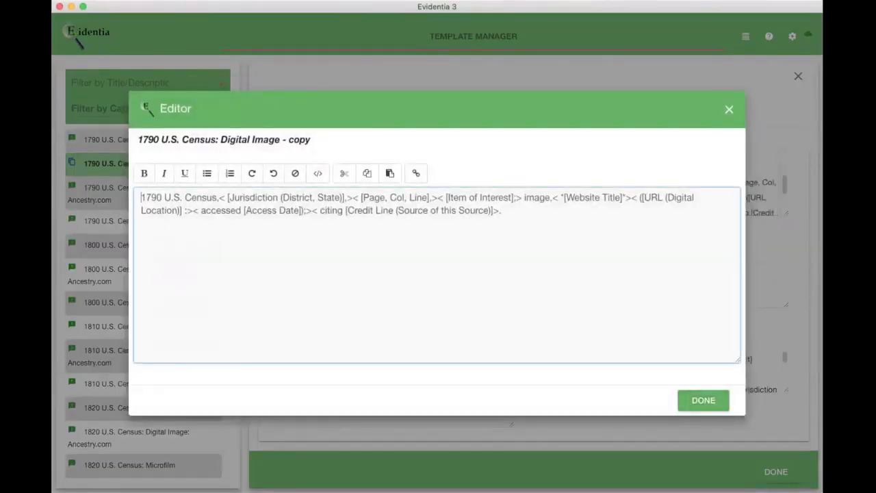
{"action": "left_click_drag", "start_coordinate": [631, 197], "coordinate": [553, 198]}
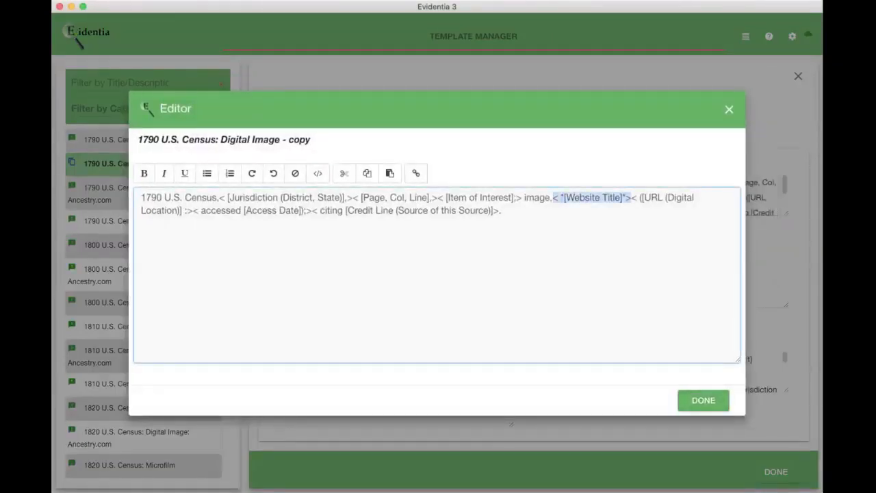
{"action": "type", "text": "Family "}
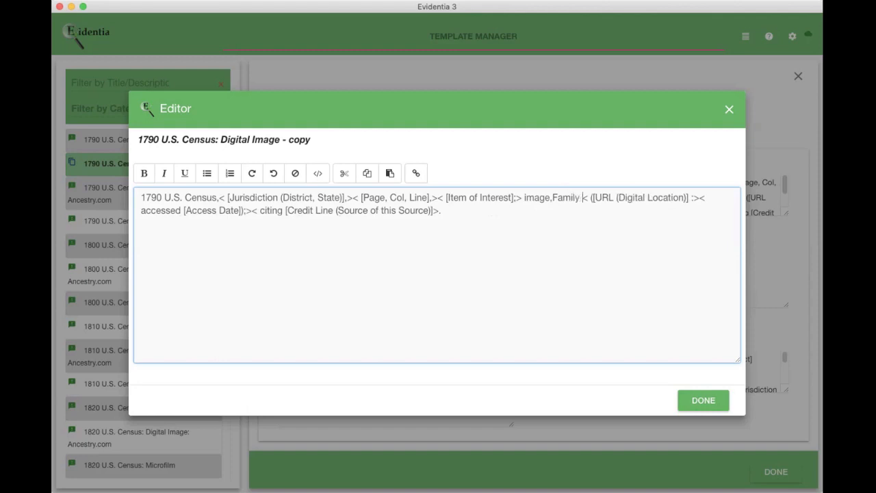
{"action": "type", "text": "Search"}
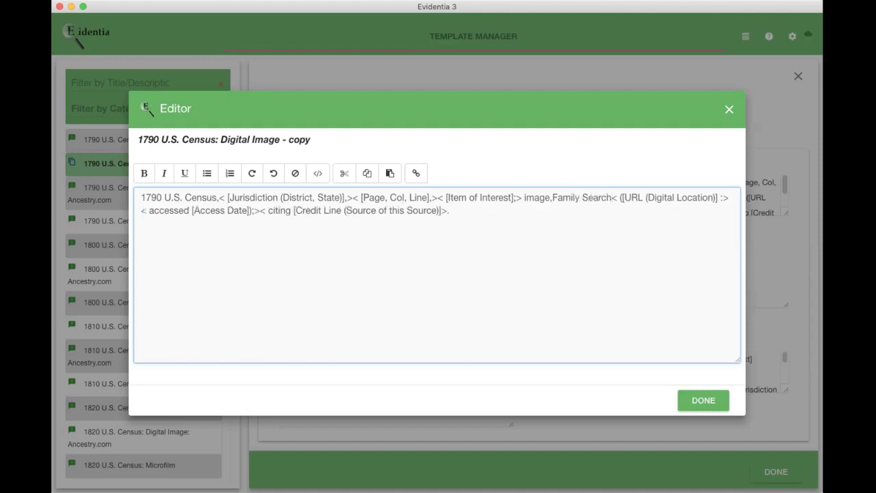
{"action": "left_click_drag", "start_coordinate": [720, 198], "coordinate": [611, 198]}
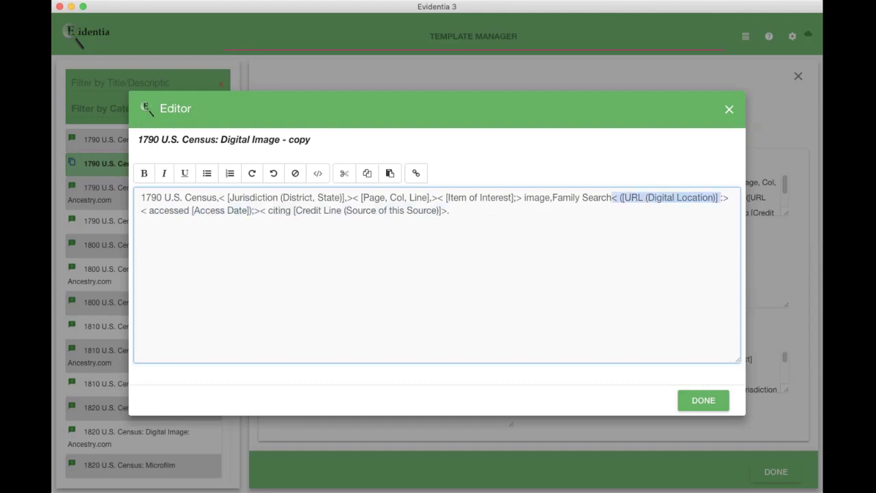
{"action": "key", "text": "BackSpace"}
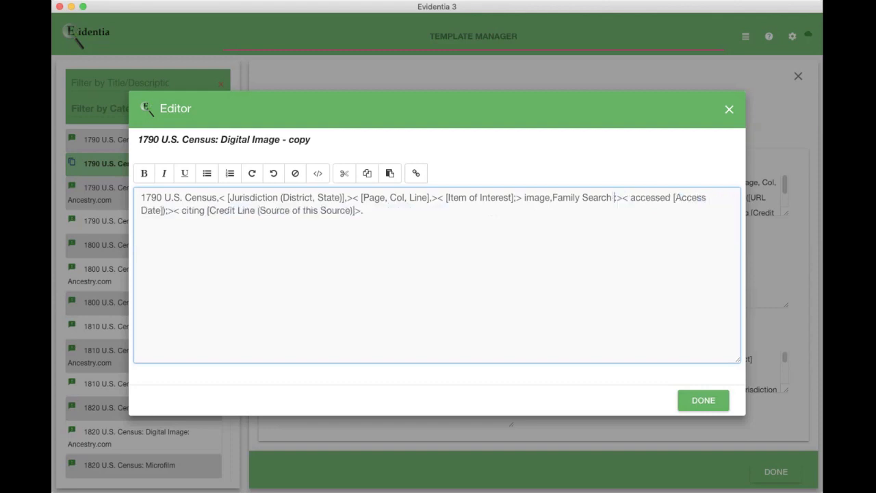
{"action": "type", "text": "https"}
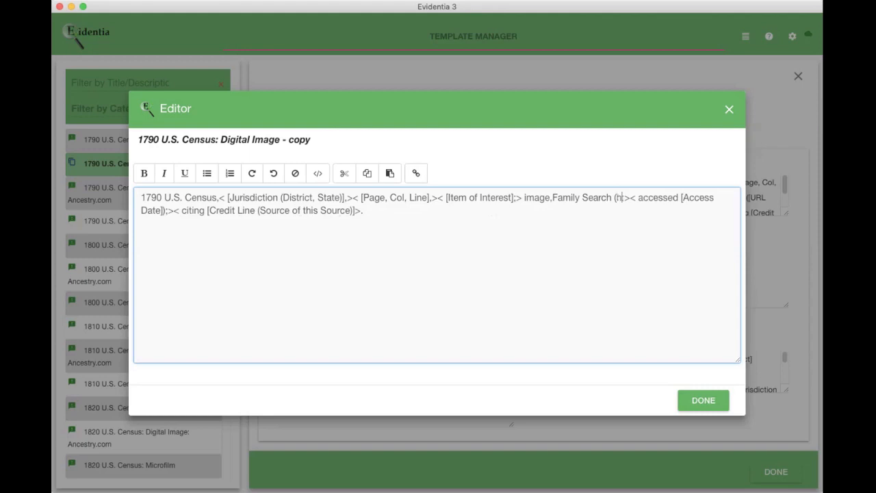
{"action": "type", "text": "://fami"}
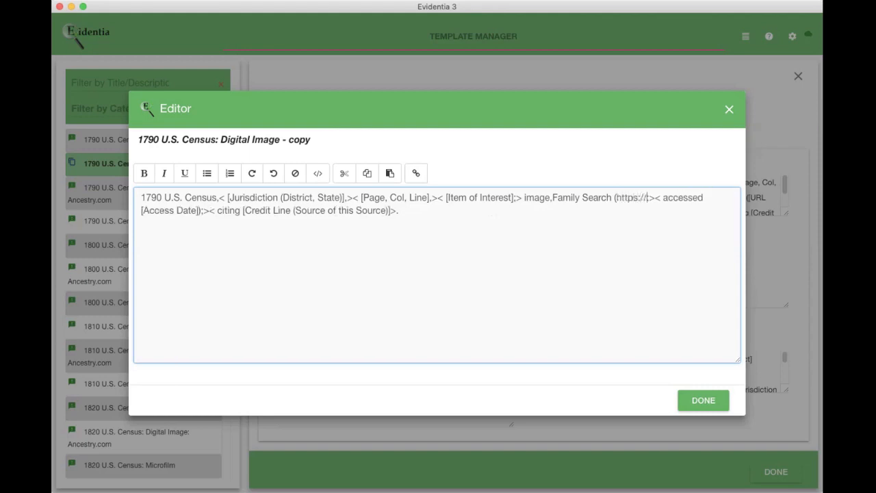
{"action": "type", "text": "lysearch."}
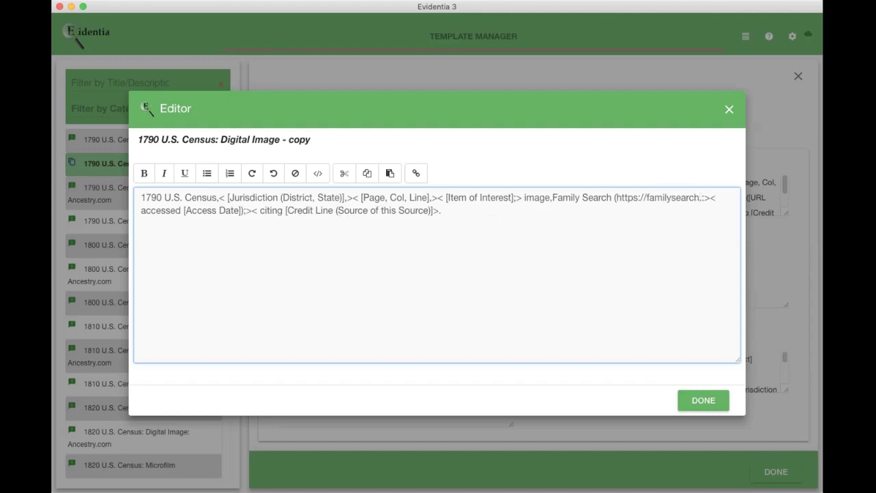
{"action": "type", "text": "org) ;"}
Close the Editor, save the copy, answer YES to update existing sources, and exit the Template Manager.
{"action": "left_click", "coordinate": [703, 400]}
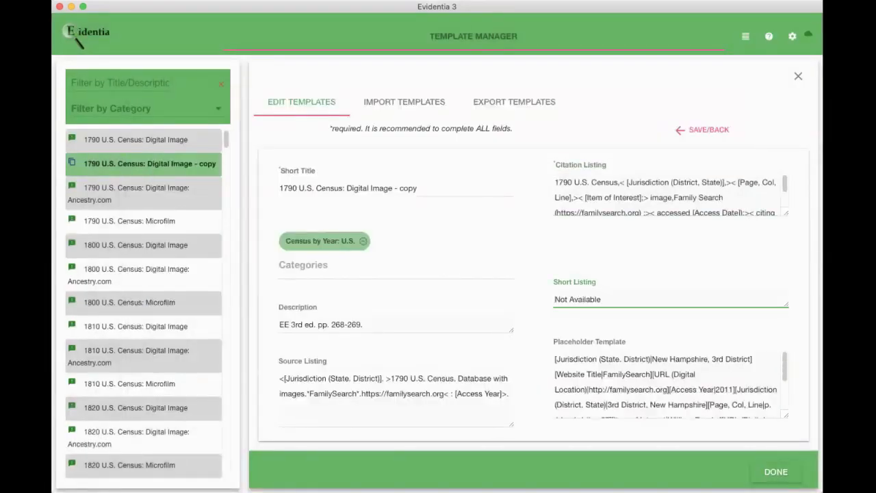
{"action": "left_click", "coordinate": [705, 130]}
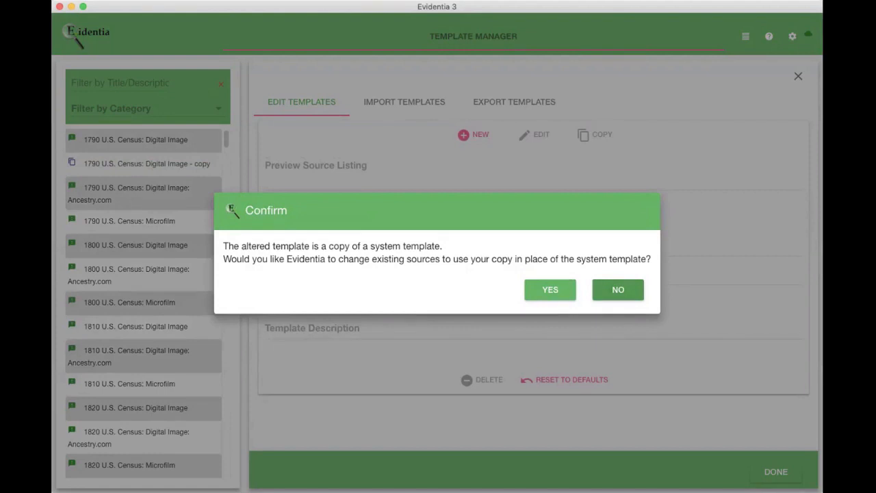
{"action": "left_click", "coordinate": [550, 289]}
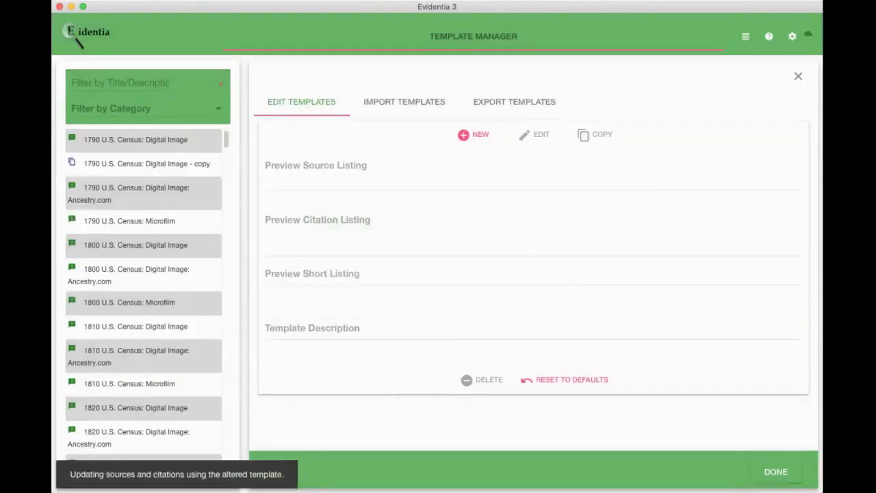
{"action": "left_click", "coordinate": [745, 36]}
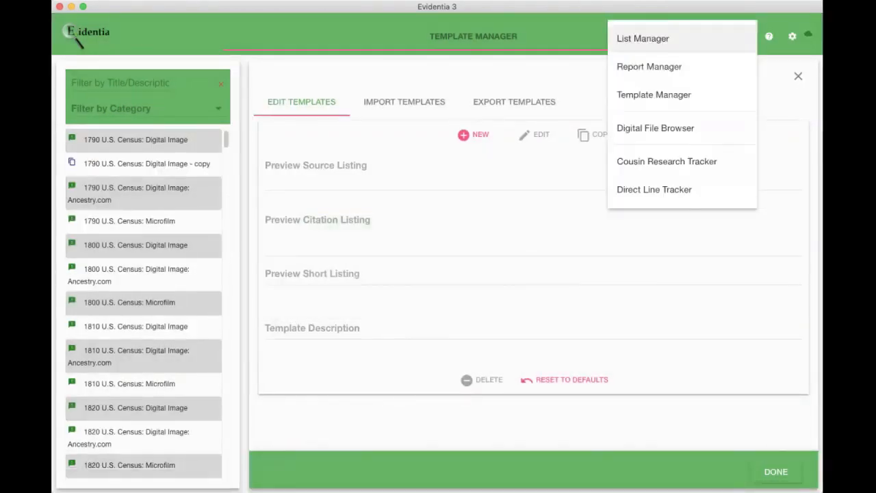
{"action": "key", "text": "Escape"}
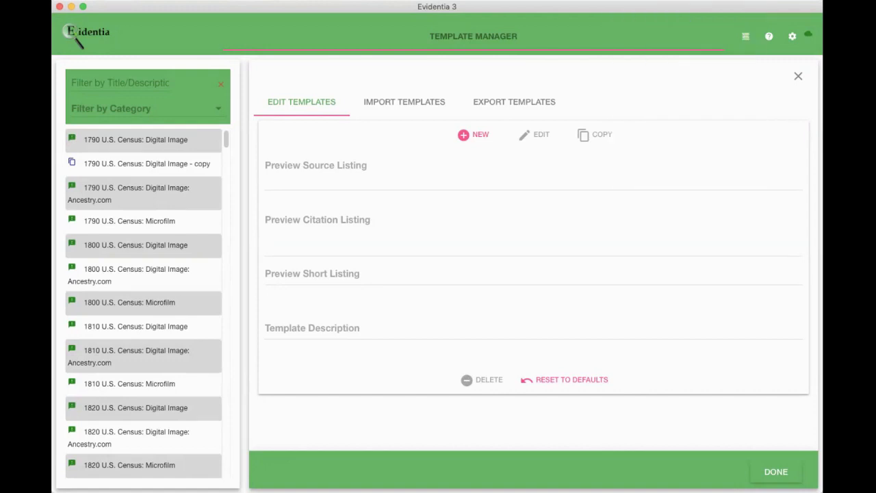
{"action": "left_click", "coordinate": [776, 472]}
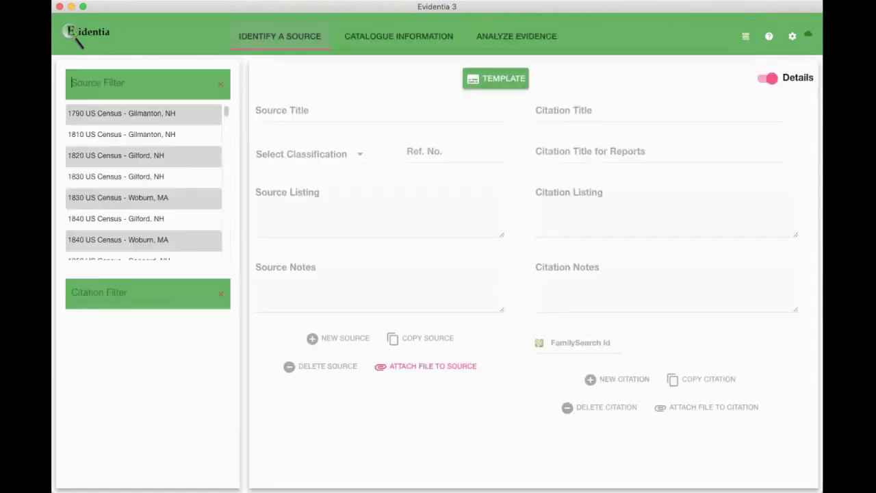
Start a citation from '1790 U.S. Census: Digital Image - copy' and check FamilySearch in its preview.
{"action": "left_click", "coordinate": [495, 79]}
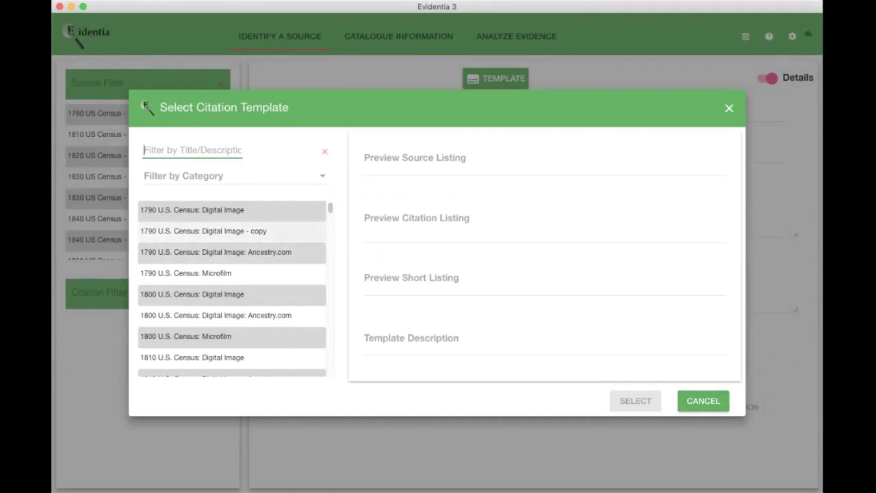
{"action": "left_click", "coordinate": [204, 231]}
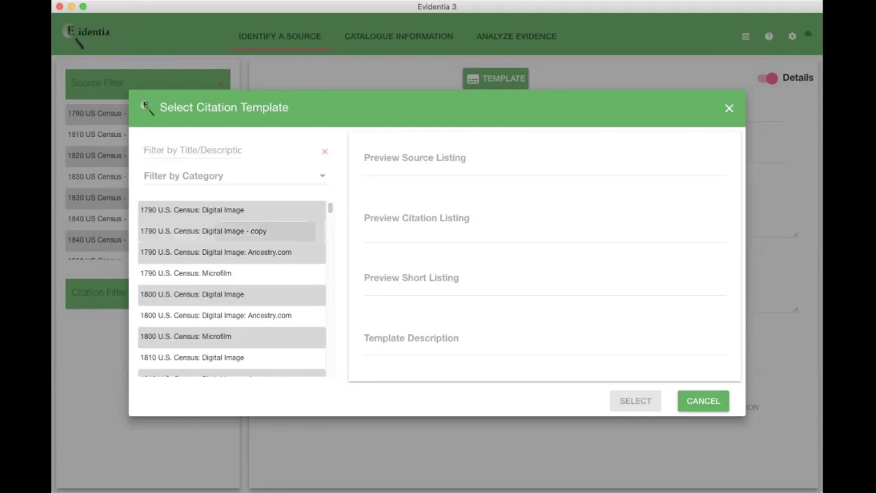
{"action": "left_click", "coordinate": [635, 414]}
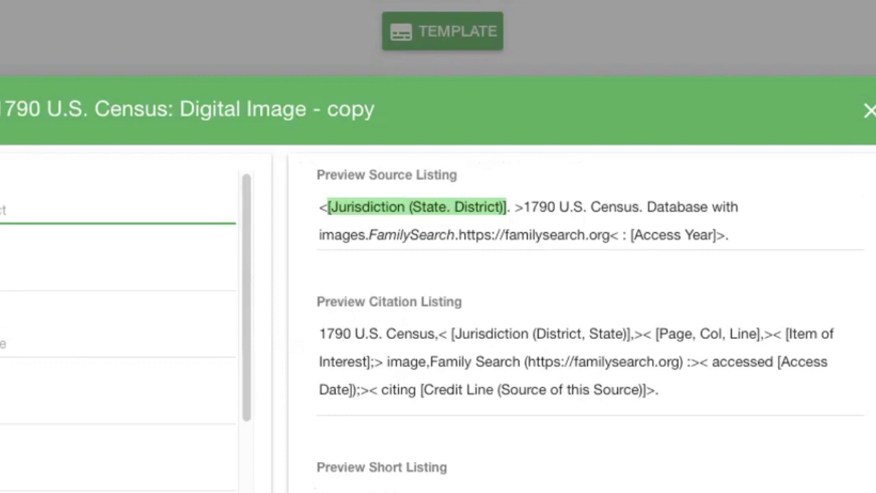
{"action": "left_click_drag", "start_coordinate": [455, 190], "coordinate": [498, 189]}
{"action": "left_click_drag", "start_coordinate": [446, 235], "coordinate": [456, 235]}
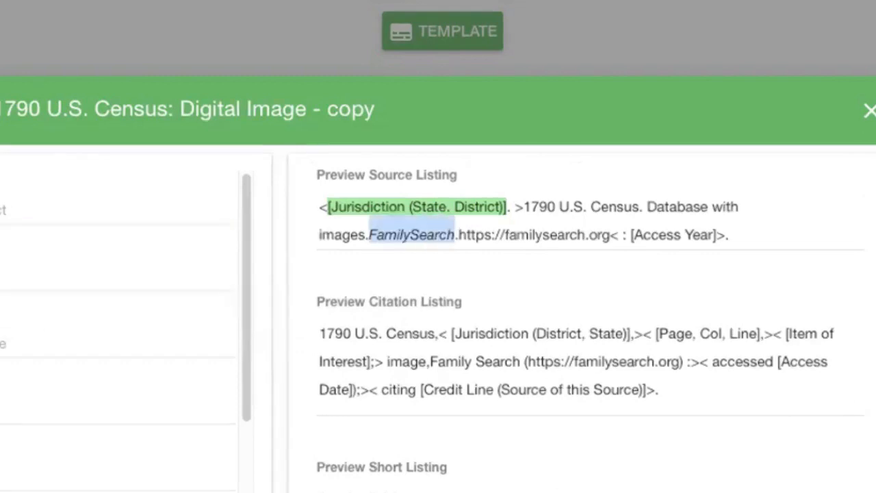
{"action": "left_click", "coordinate": [456, 235]}
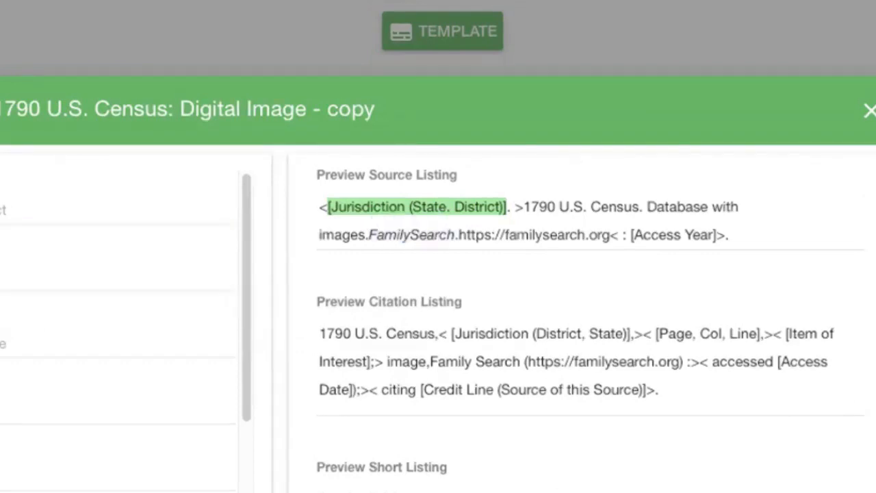
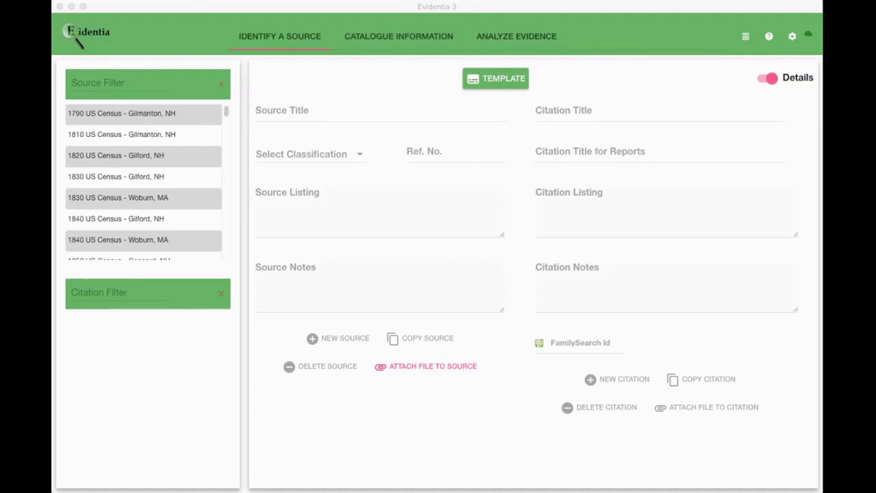
From the Identify a Source page, open the hamburger menu listing the managers.
{"action": "left_click", "coordinate": [745, 36]}
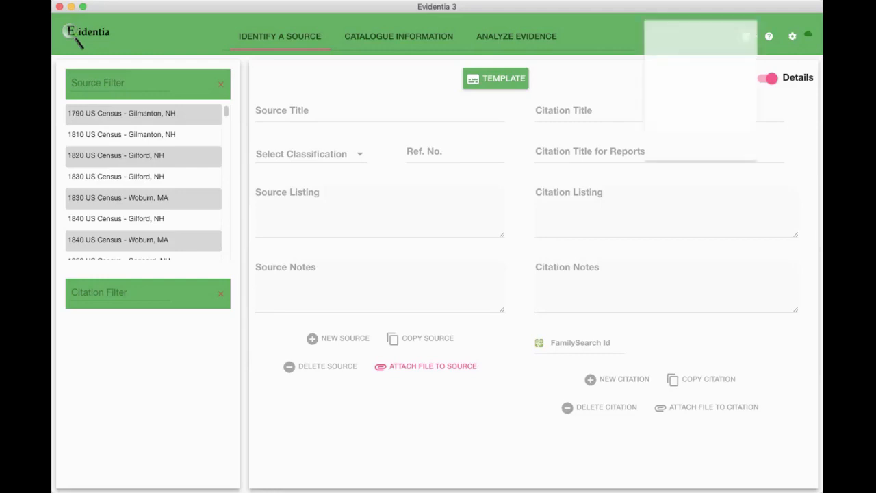
In the Template Manager, create a new template with short title '1939 Registry, England'.
{"action": "left_click", "coordinate": [653, 95]}
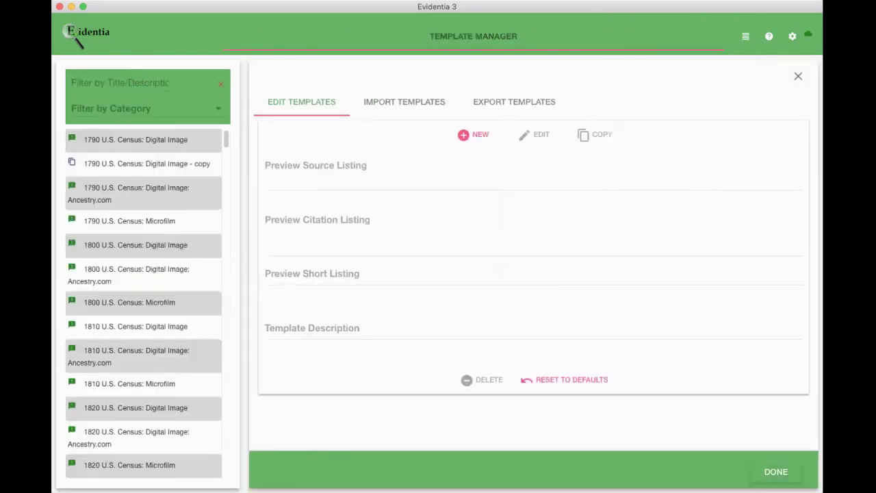
{"action": "left_click", "coordinate": [464, 134]}
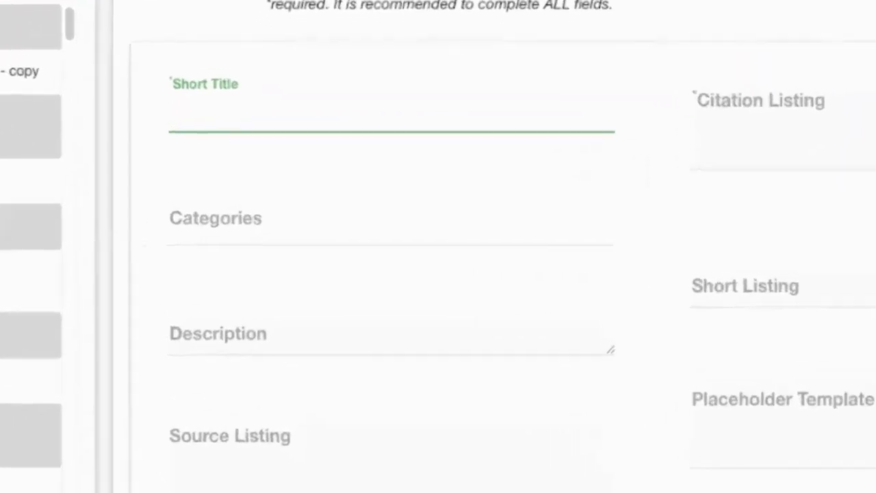
{"action": "type", "text": "1939 Regu"}
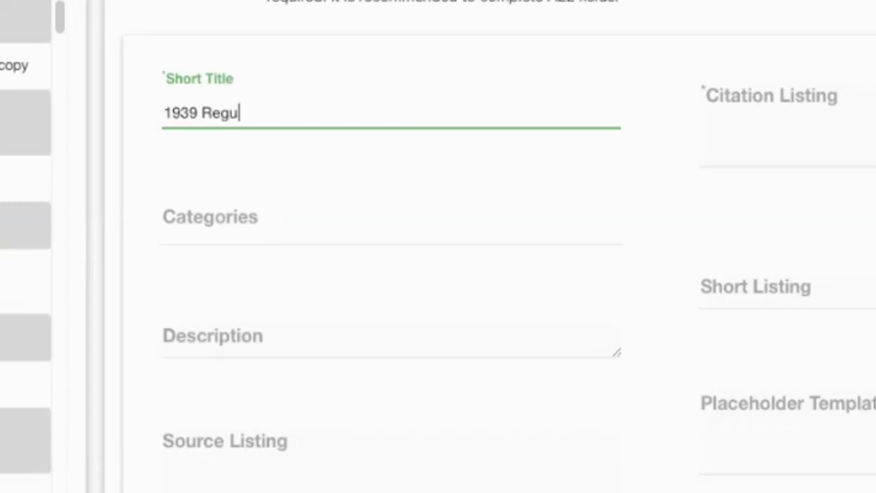
{"action": "key", "text": "BackSpace"}
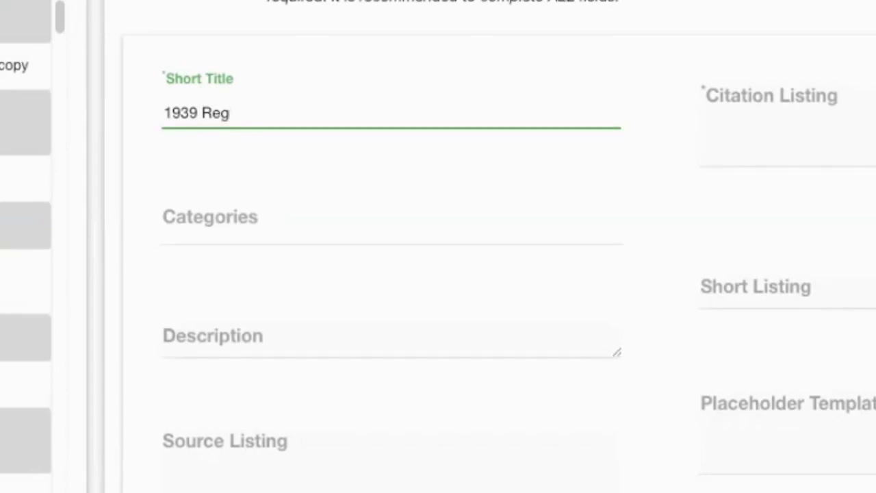
{"action": "type", "text": "istry, England"}
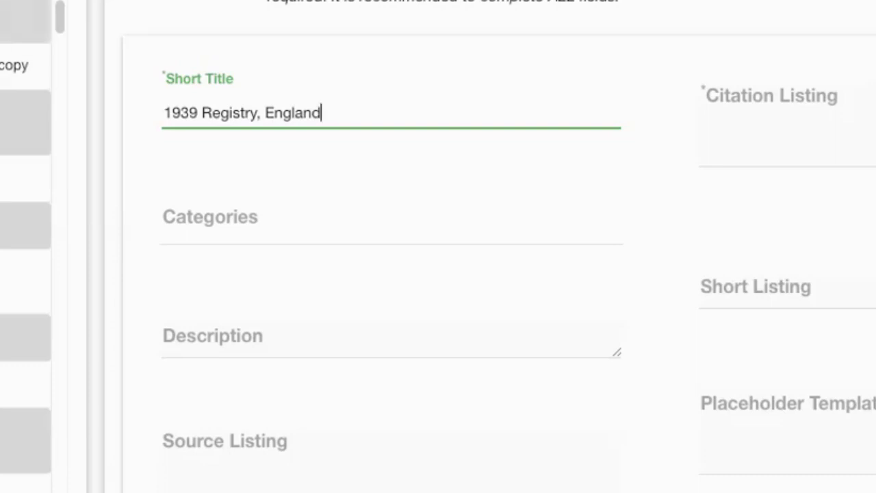
{"action": "left_click", "coordinate": [165, 217]}
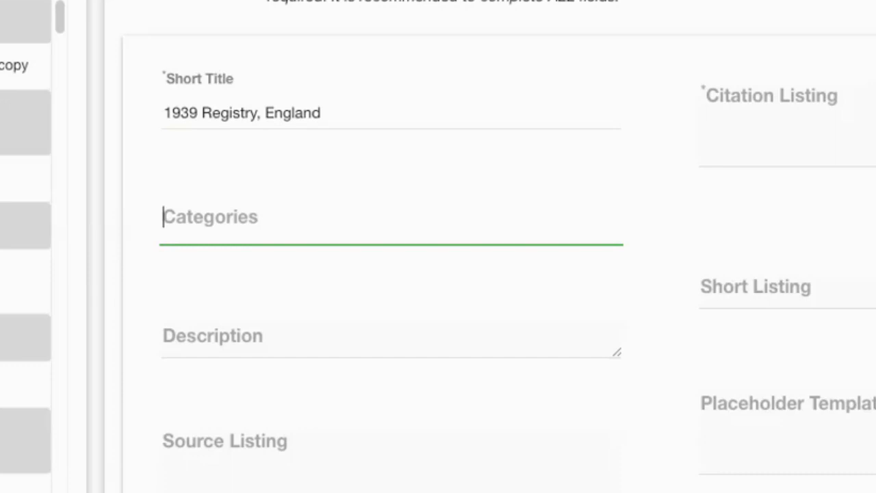
Tag the template with the categories England, Registry and Vital Records: U.K.
{"action": "type", "text": "En"}
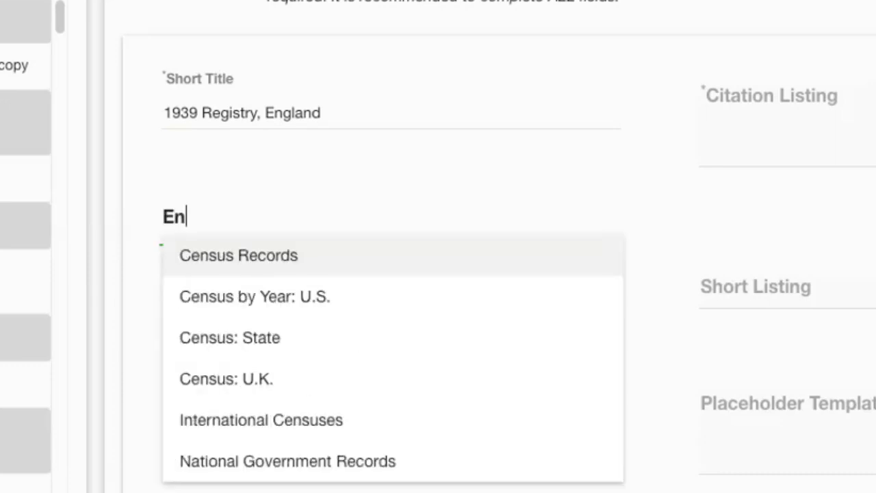
{"action": "type", "text": "gland"}
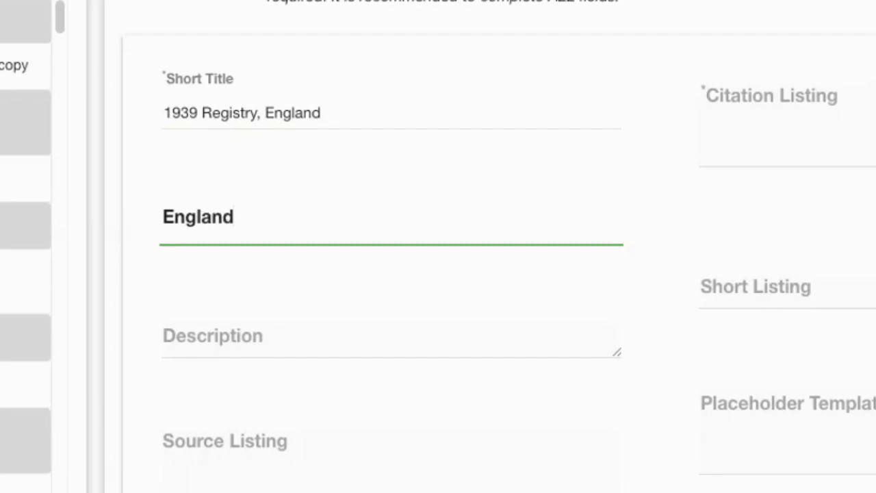
{"action": "key", "text": "Return"}
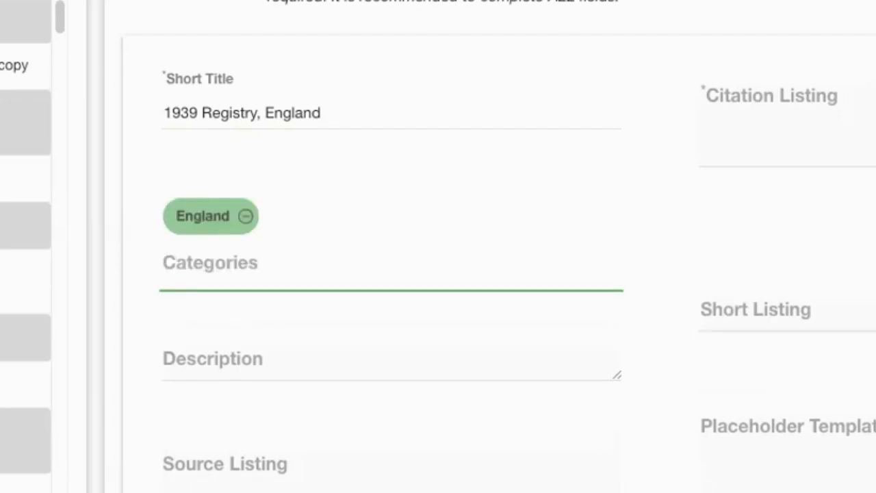
{"action": "type", "text": "Reg"}
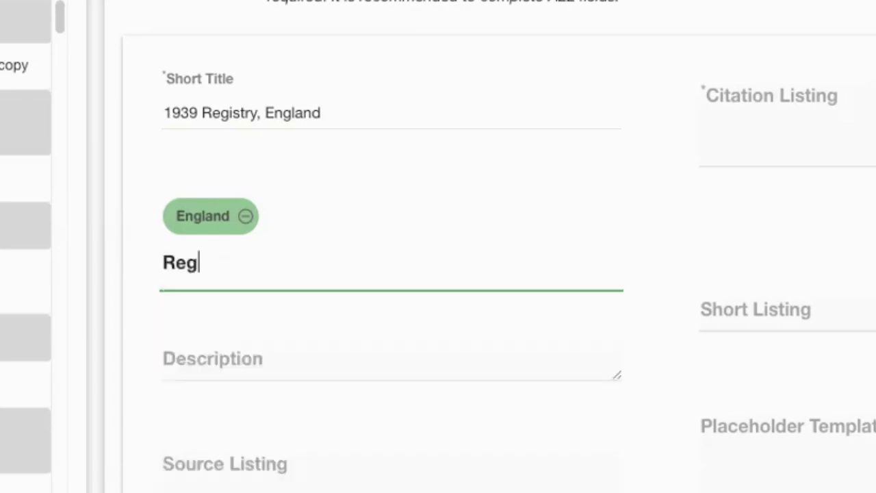
{"action": "type", "text": "istry"}
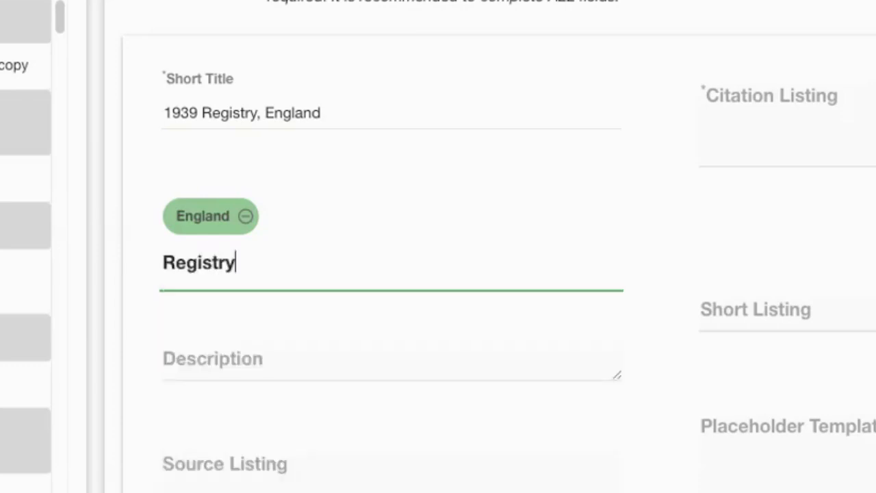
{"action": "key", "text": "Return"}
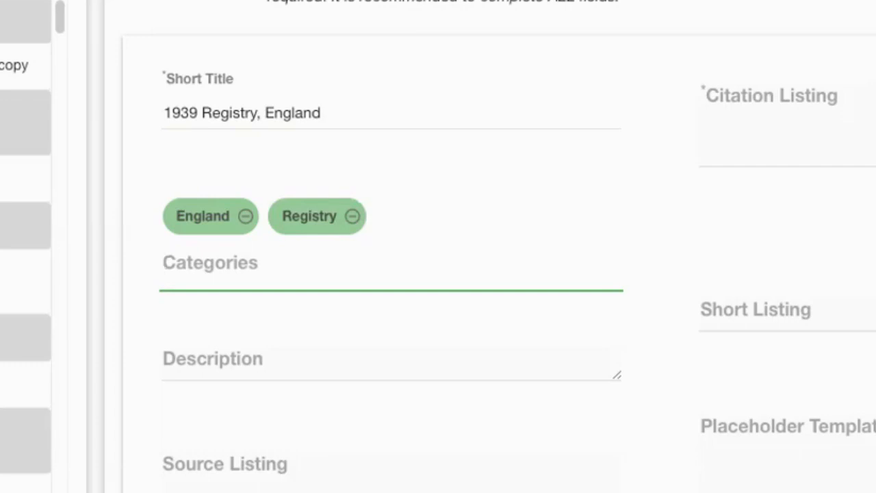
{"action": "type", "text": "Vital Rec"}
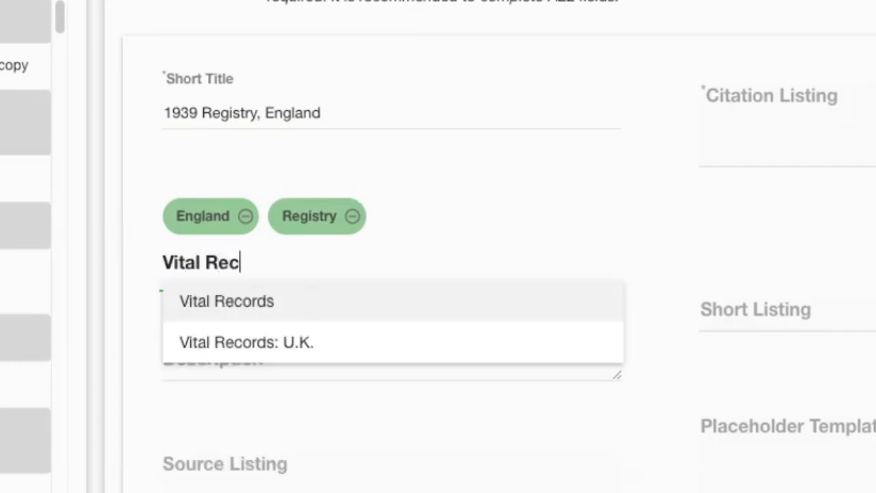
{"action": "type", "text": "ord"}
{"action": "key", "text": "Down"}
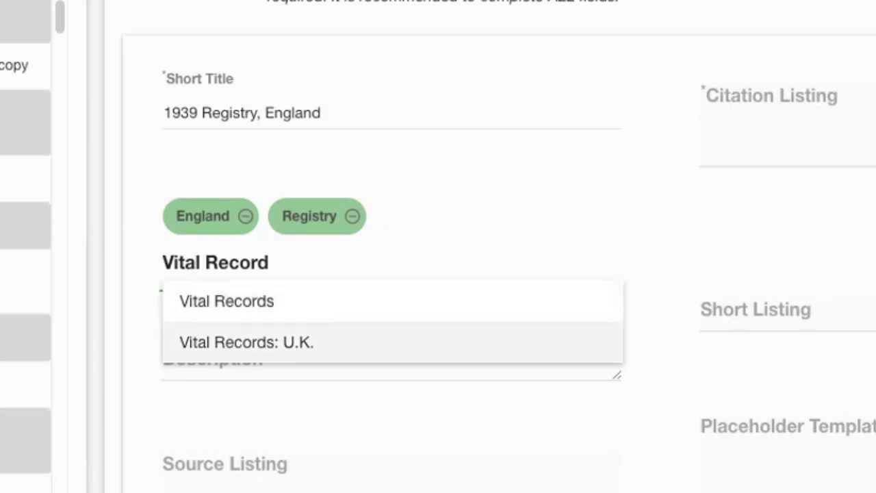
{"action": "key", "text": "Return"}
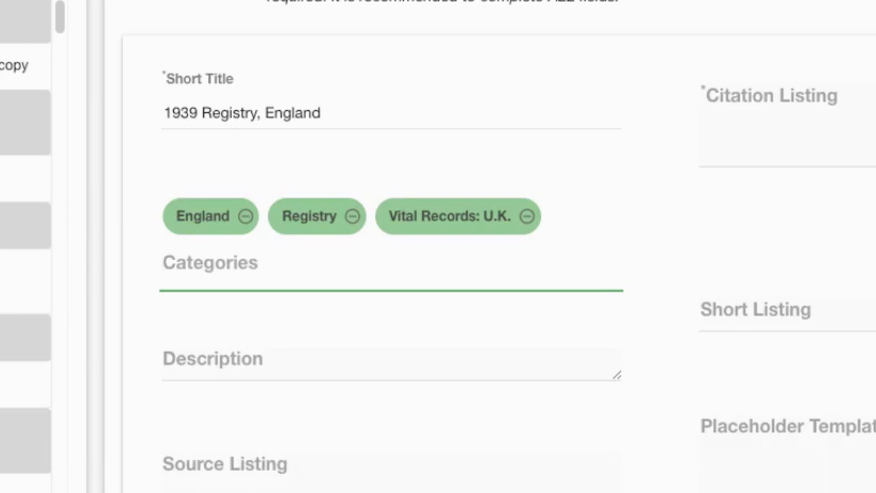
{"action": "key", "text": "Tab"}
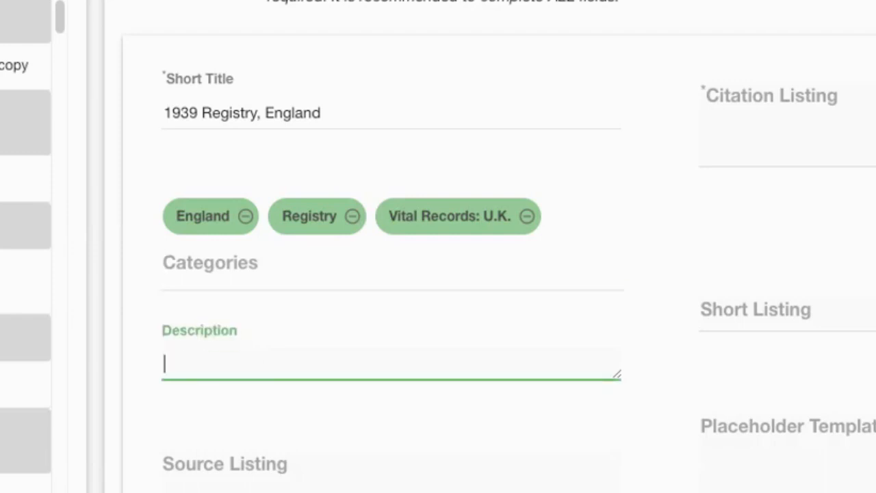
Enter 'EE 3rd. 6.51' as the template description.
{"action": "type", "text": "Reg"}
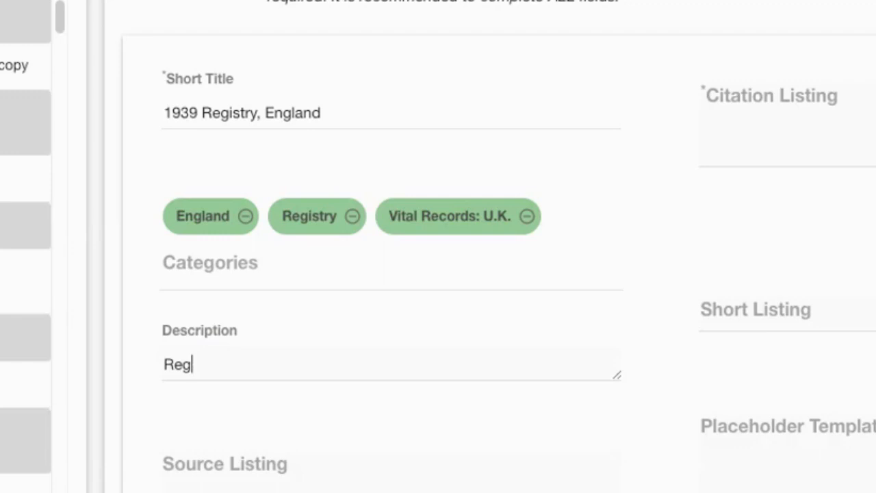
{"action": "key", "text": "BackSpace"}
{"action": "key", "text": "BackSpace"}
{"action": "key", "text": "BackSpace"}
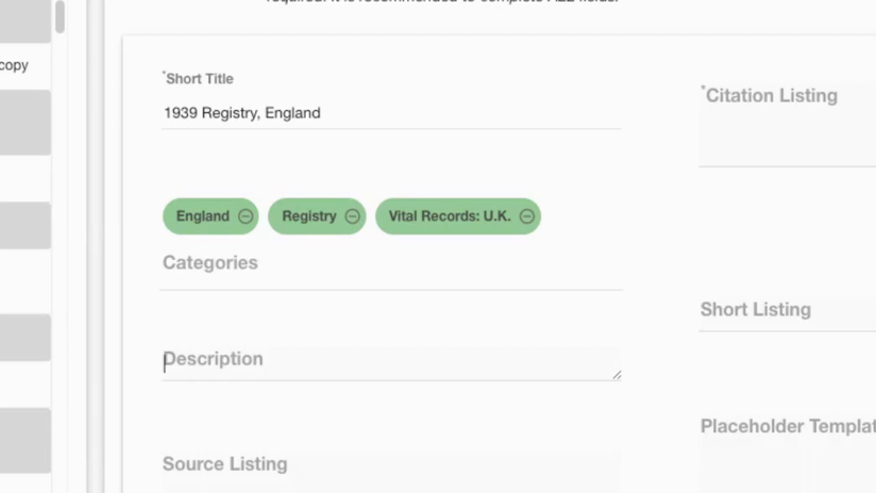
{"action": "type", "text": "EE "}
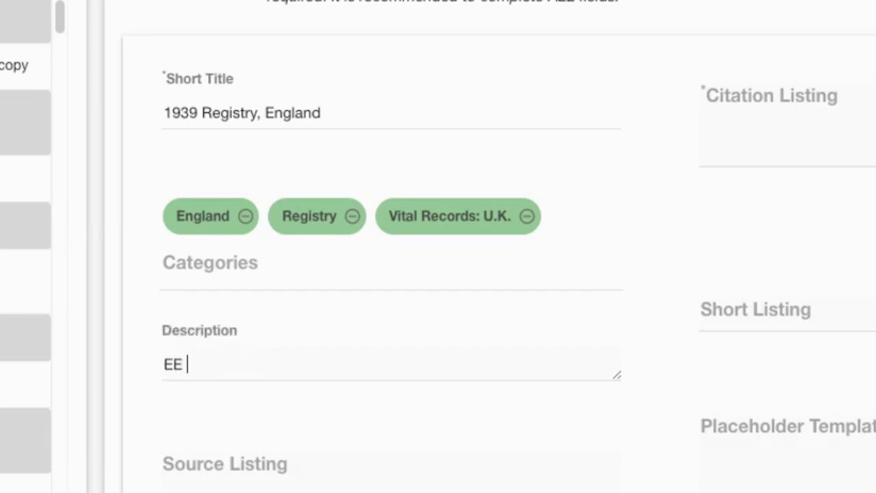
{"action": "type", "text": "3rd. 6.51"}
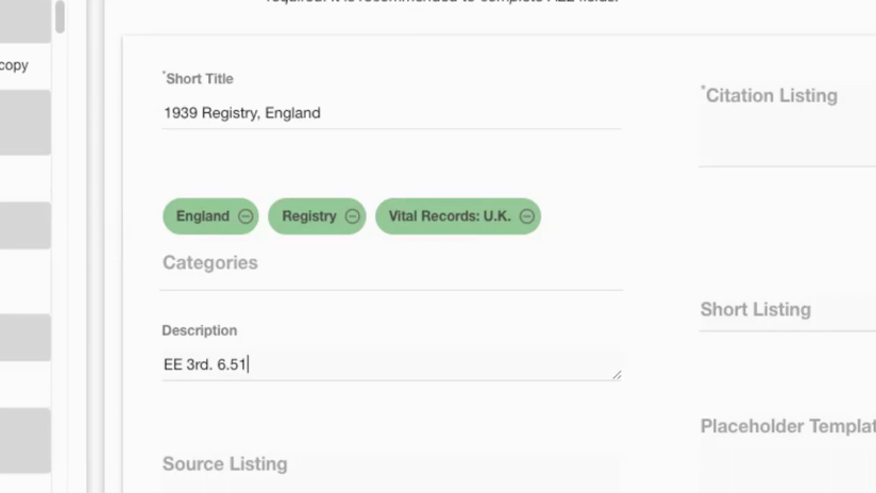
{"action": "scroll", "coordinate": [438, 252], "scroll_direction": "down", "scroll_amount": 5}
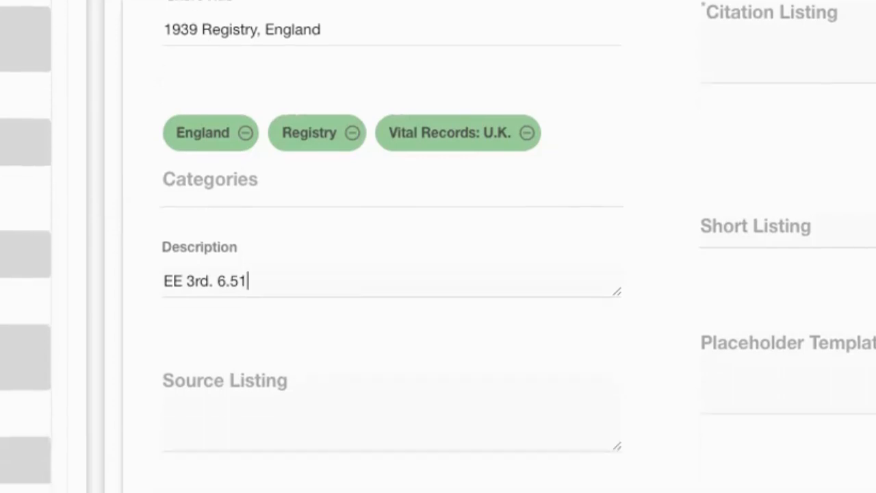
{"action": "key", "text": "Tab"}
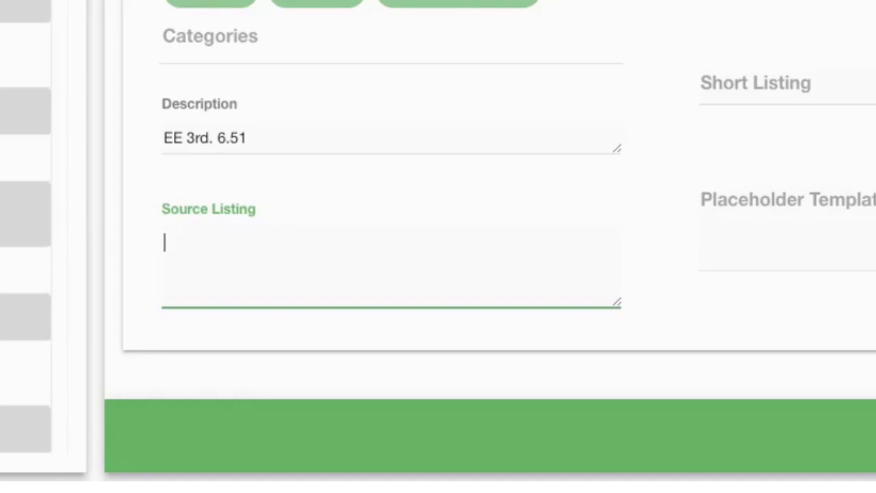
Paste 'England. 1939 Register. RG 101. The National Archives of the UK, London.' as the source listing.
{"action": "type", "text": "England. 1939 Register. RG 101. The National Archives of the UK, London."}
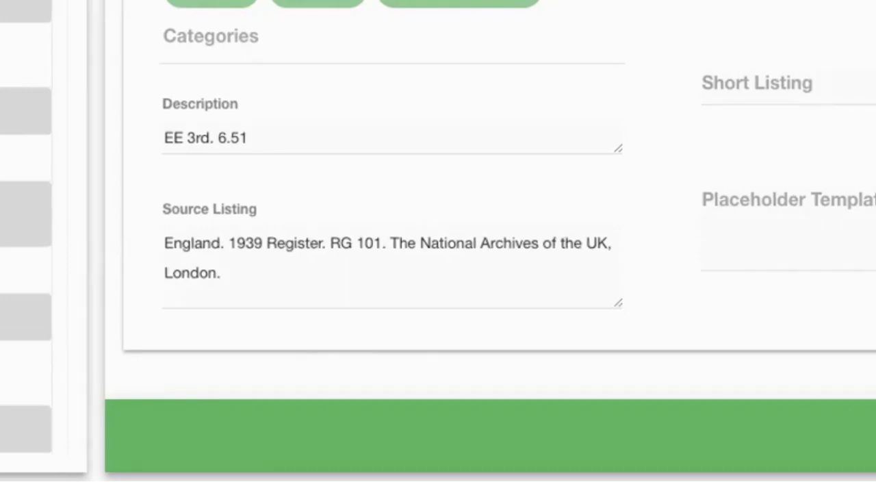
{"action": "left_click_drag", "start_coordinate": [330, 243], "coordinate": [382, 243]}
{"action": "left_click", "coordinate": [165, 243]}
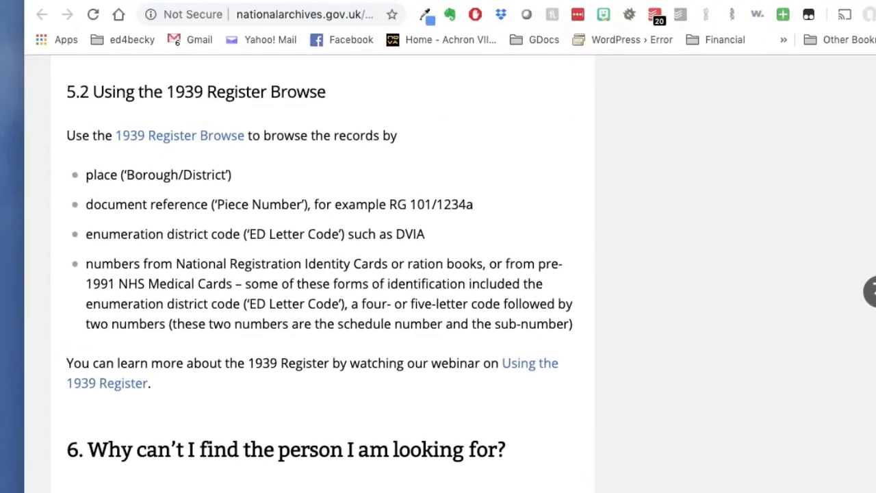
On the National Archives 1939 Register guide, select the example reference RG 101/1234a.
{"action": "left_click_drag", "start_coordinate": [390, 204], "coordinate": [473, 204]}
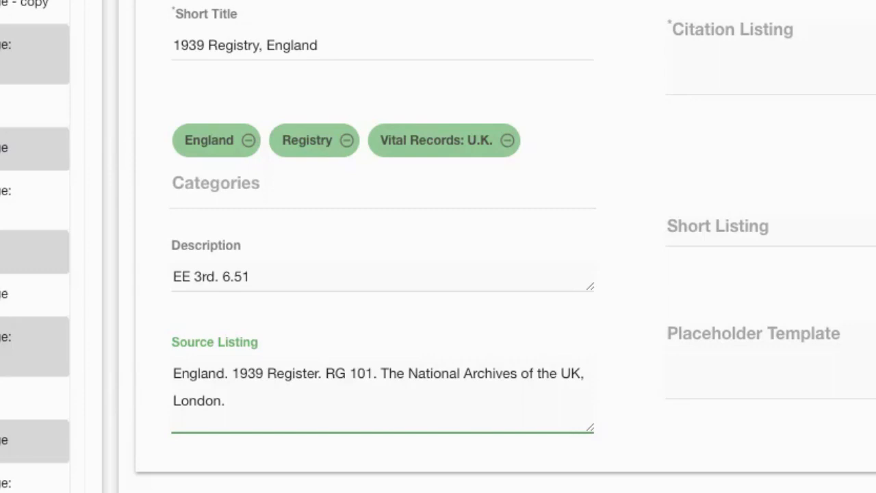
In the Source Listing, replace 101 with a bracketed [RG Number] placeholder.
{"action": "key", "text": "Right"}
{"action": "key", "text": "Right"}
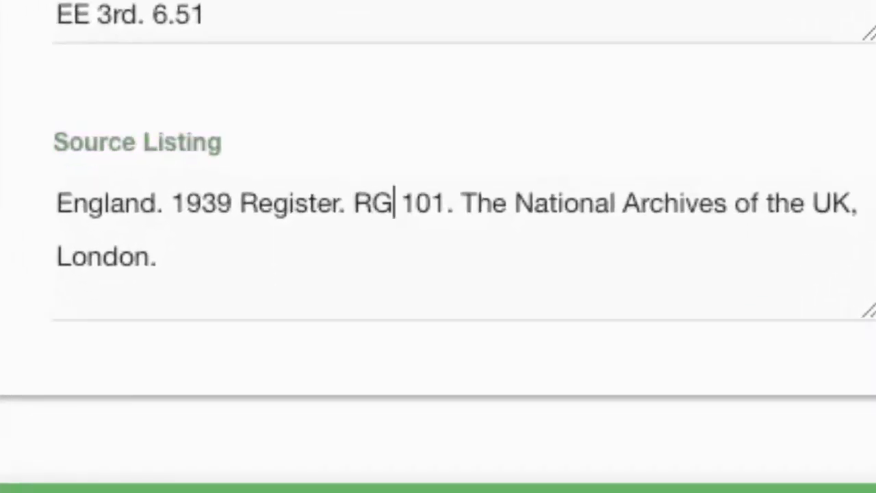
{"action": "key", "text": "Right"}
{"action": "key", "text": "Right"}
{"action": "key", "text": "Right"}
{"action": "key", "text": "Right"}
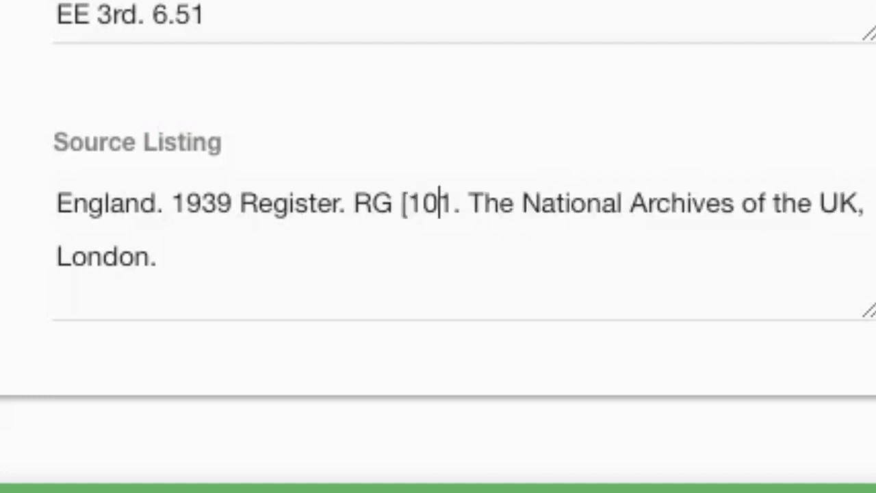
{"action": "type", "text": "]"}
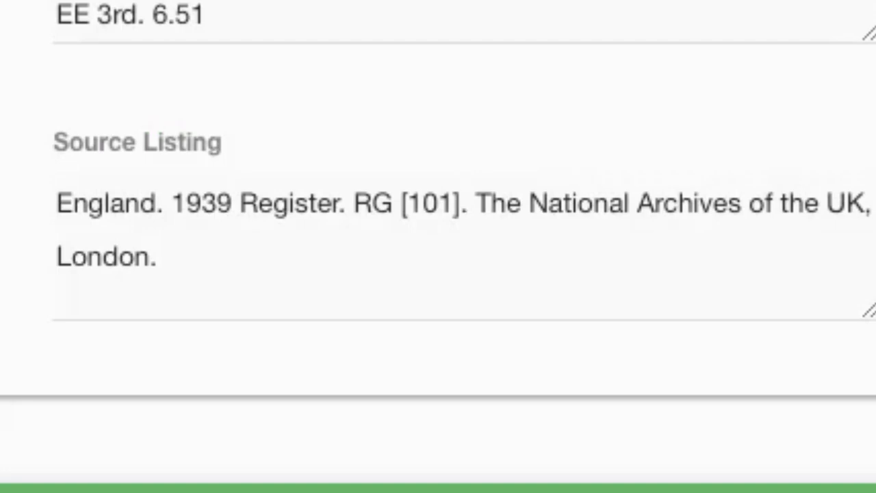
{"action": "key", "text": "Left"}
{"action": "key", "text": "BackSpace"}
{"action": "key", "text": "BackSpace"}
{"action": "key", "text": "BackSpace"}
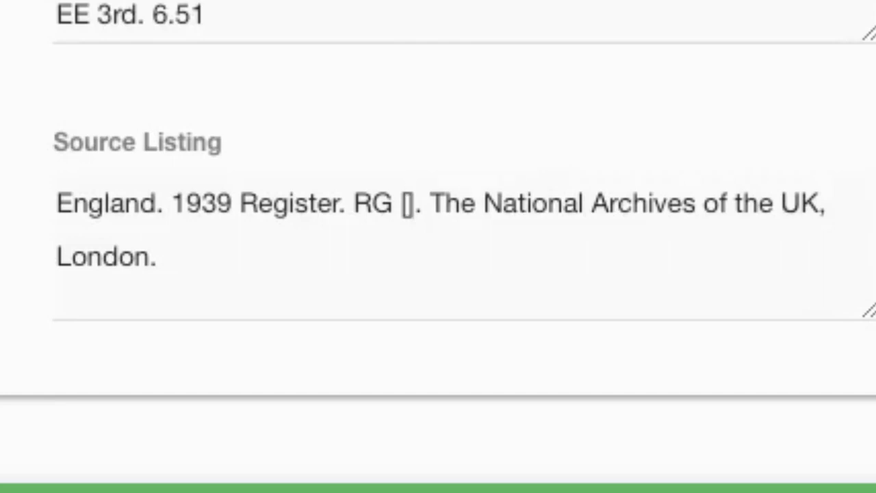
{"action": "type", "text": "RG Number"}
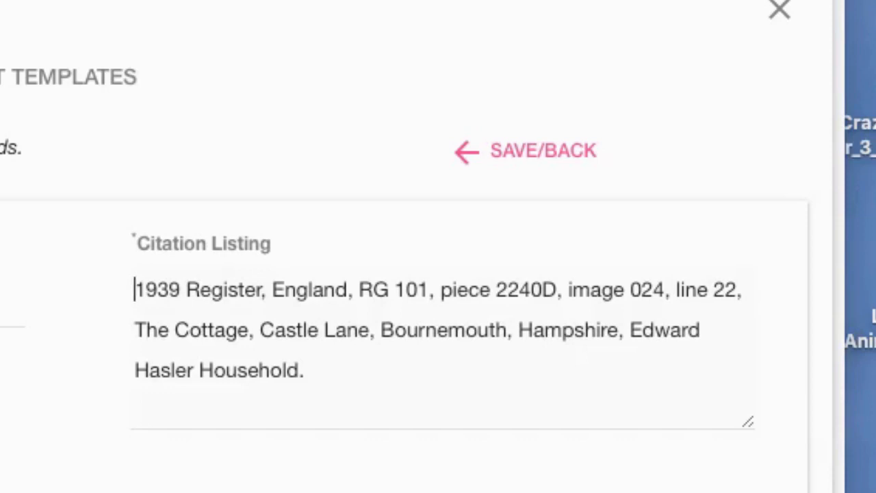
Wrap the Citation Listing's 101 in brackets and bring the citation up in the Editor.
{"action": "left_click", "coordinate": [406, 290]}
{"action": "key", "text": "Left"}
{"action": "type", "text": "["}
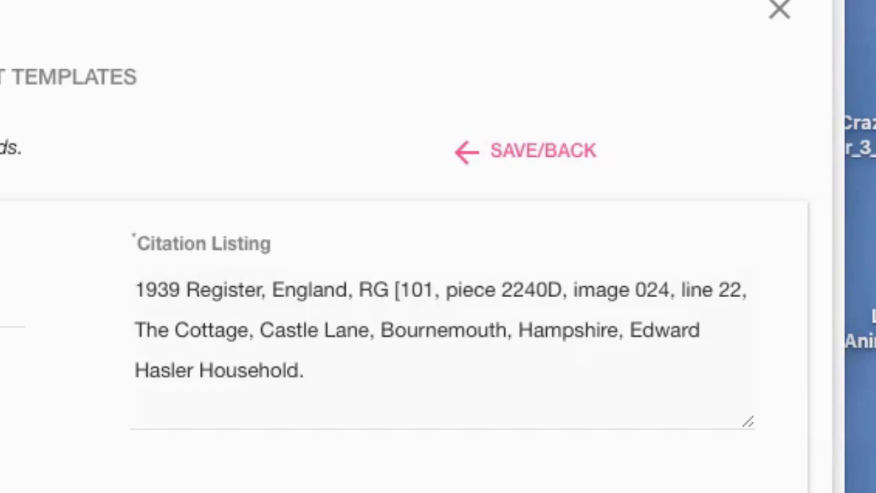
{"action": "left_click", "coordinate": [435, 290]}
{"action": "type", "text": "]"}
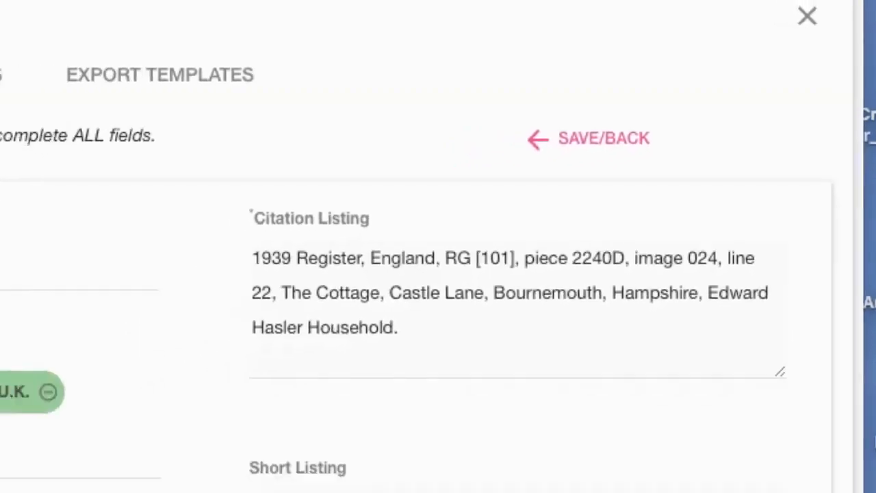
{"action": "double_click", "coordinate": [416, 290]}
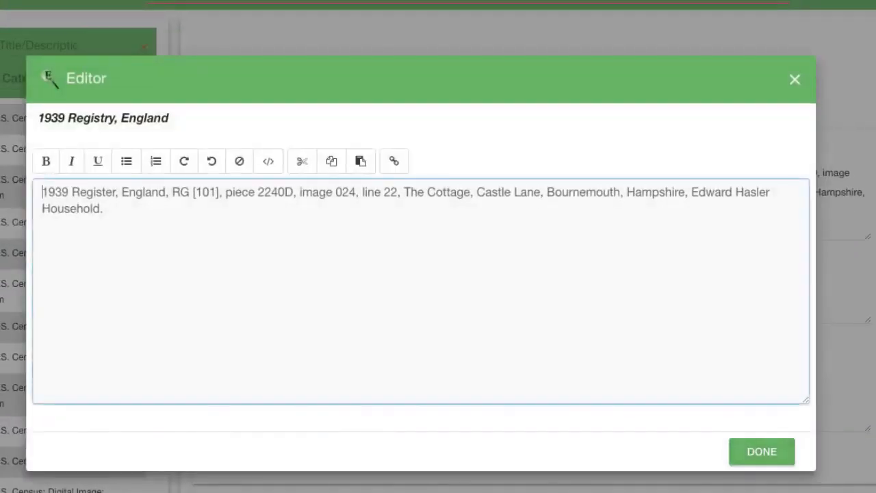
Replace 101 and 2240D in the citation with [RG Number] and [Piece] placeholders.
{"action": "double_click", "coordinate": [206, 192]}
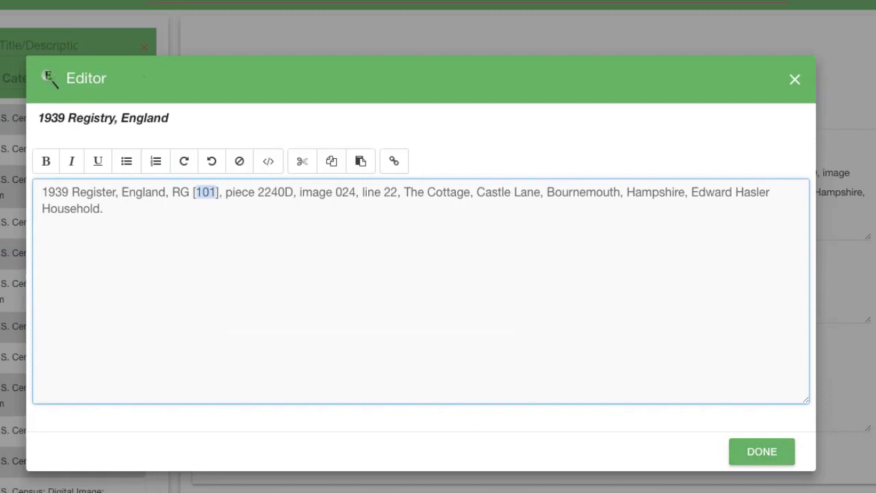
{"action": "type", "text": "RG Number"}
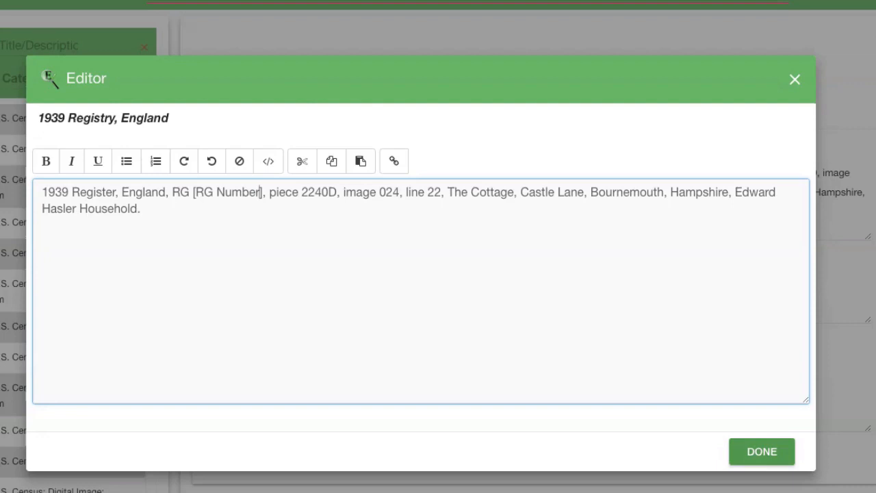
{"action": "left_click", "coordinate": [762, 452]}
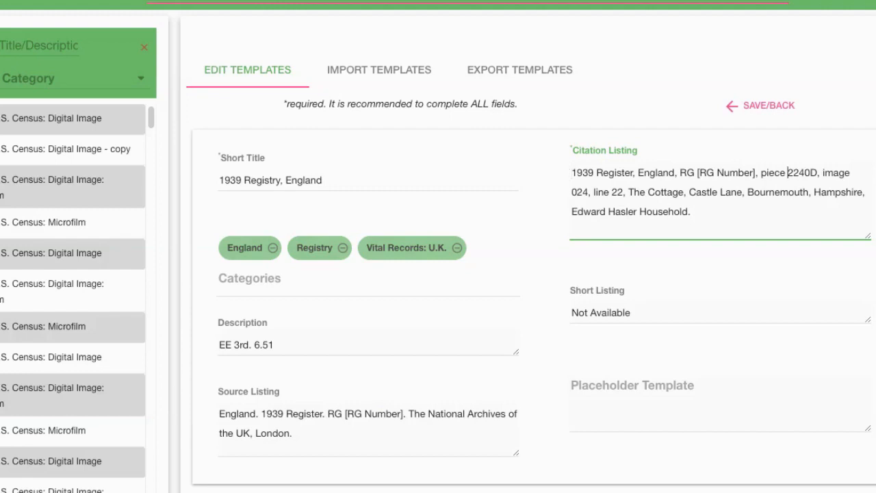
{"action": "type", "text": "["}
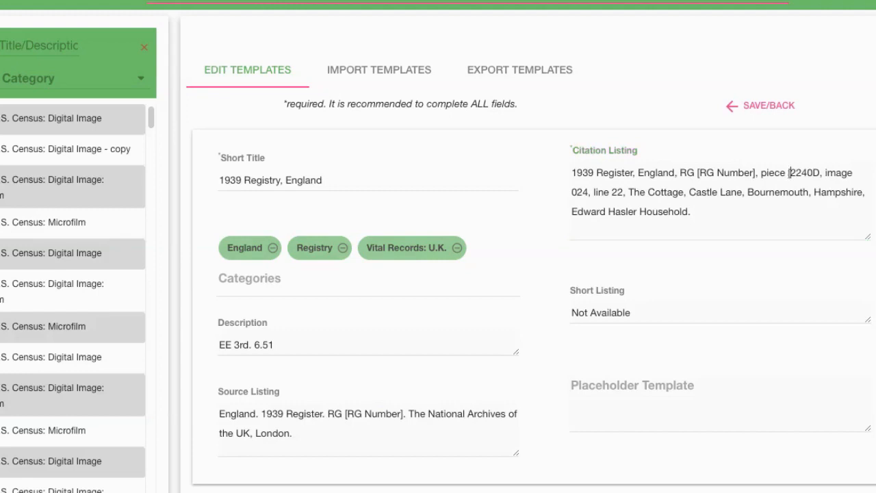
{"action": "left_click", "coordinate": [820, 173]}
{"action": "left_click", "coordinate": [820, 173]}
{"action": "type", "text": "]"}
{"action": "double_click", "coordinate": [806, 173]}
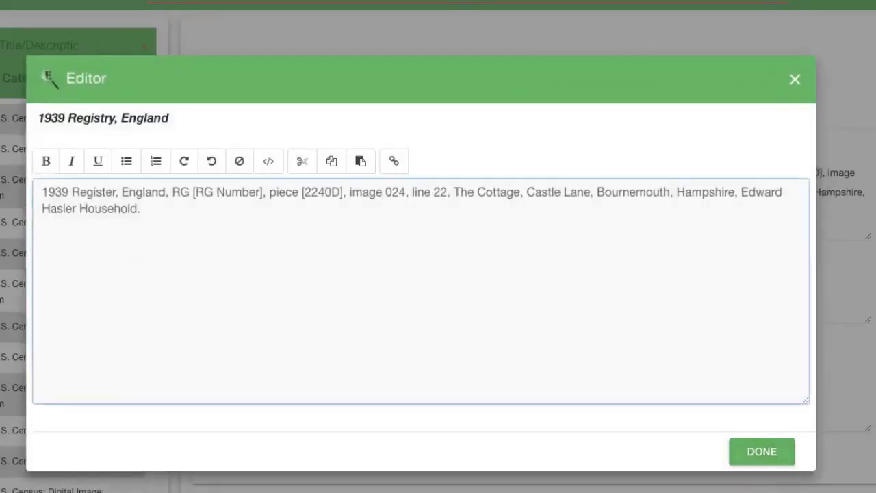
{"action": "double_click", "coordinate": [323, 192]}
{"action": "type", "text": "Piece"}
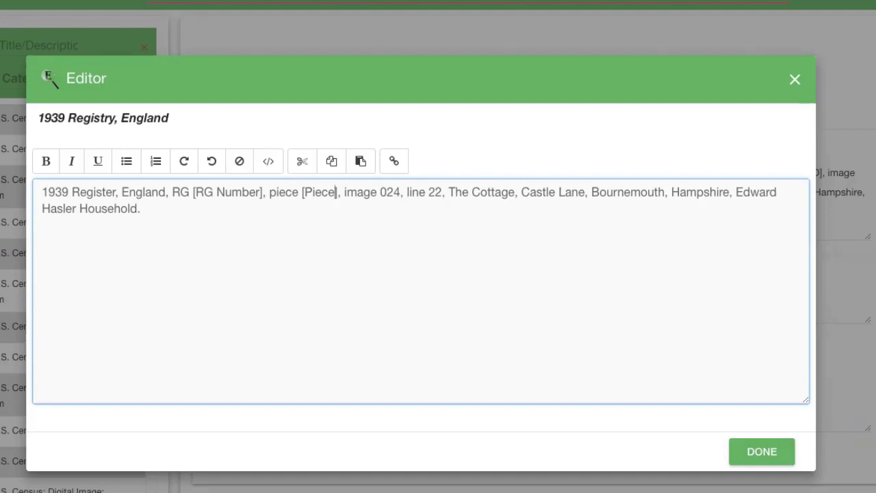
Replace image 024 and line 22 with [Image Nbr] and [Line Nbr] placeholders.
{"action": "left_click", "coordinate": [380, 193]}
{"action": "type", "text": "["}
{"action": "key", "text": "Right"}
{"action": "key", "text": "Right"}
{"action": "key", "text": "Right"}
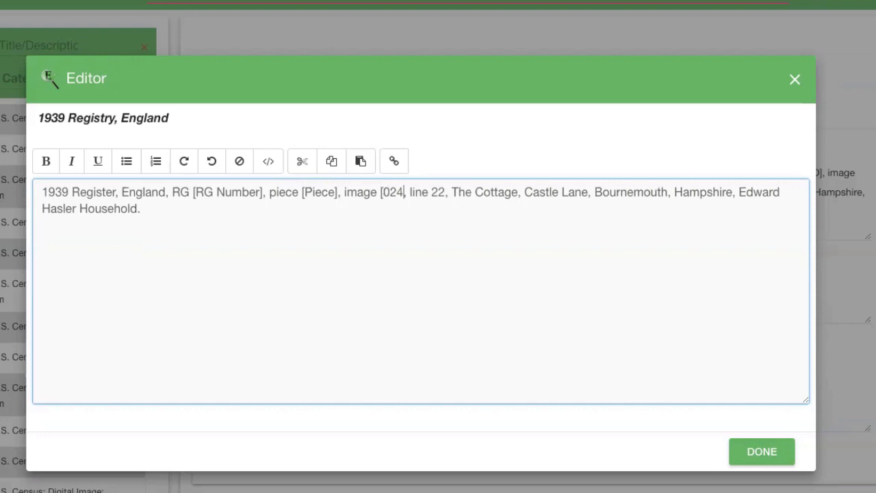
{"action": "type", "text": "]"}
{"action": "key", "text": "BackSpace"}
{"action": "key", "text": "BackSpace"}
{"action": "key", "text": "BackSpace"}
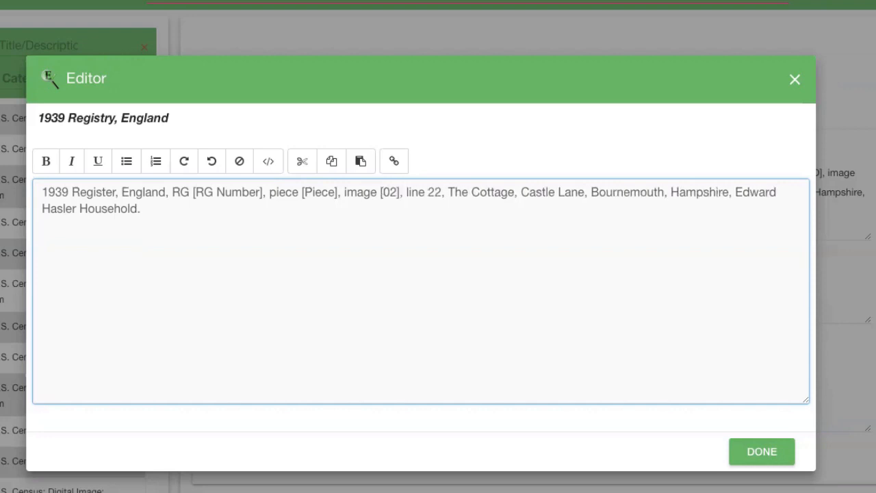
{"action": "type", "text": "Image "}
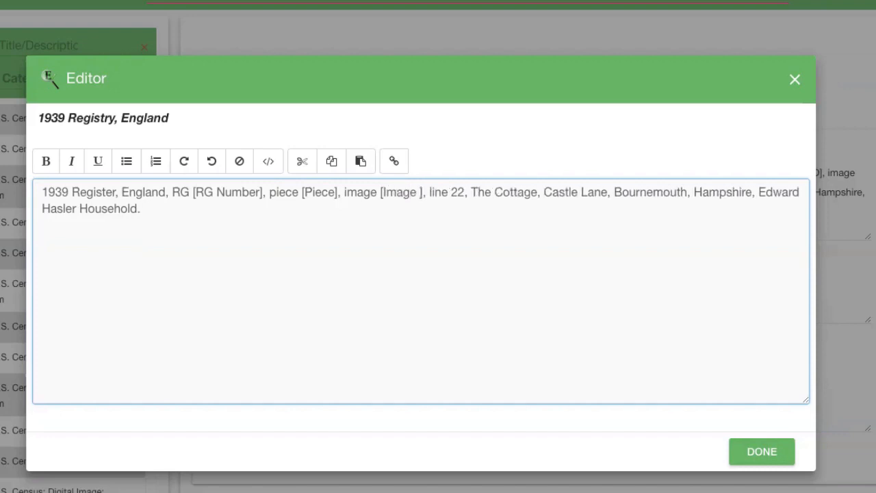
{"action": "type", "text": "Nbr"}
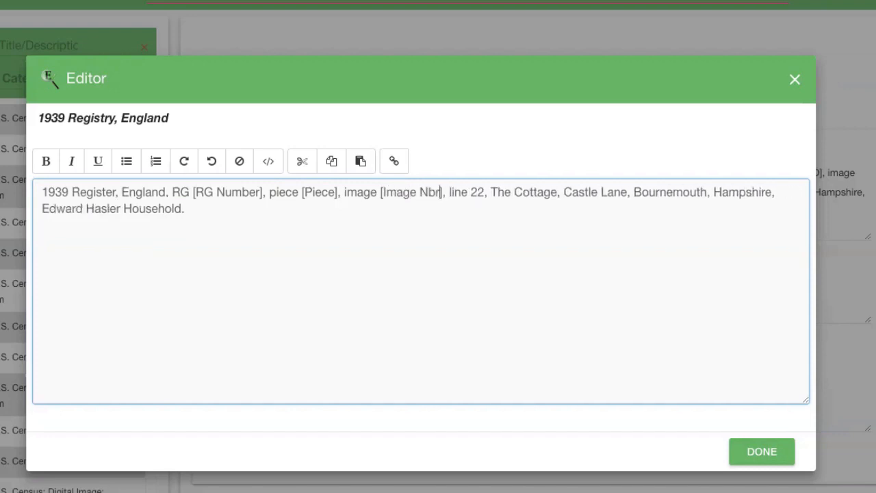
{"action": "left_click", "coordinate": [469, 193]}
{"action": "type", "text": "[22"}
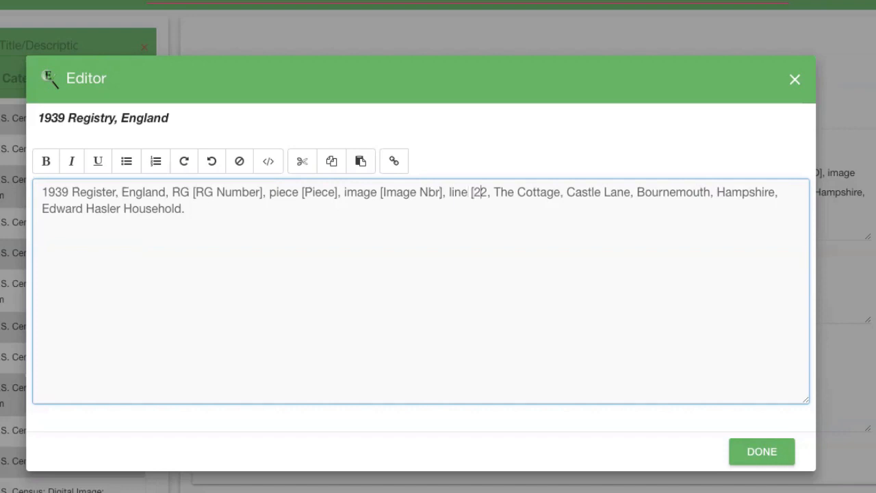
{"action": "type", "text": "]"}
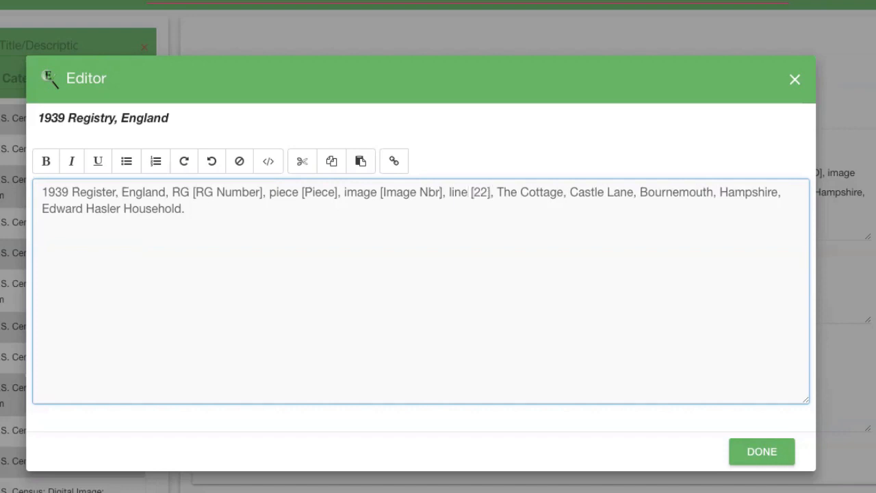
{"action": "key", "text": "Left"}
{"action": "key", "text": "BackSpace"}
{"action": "key", "text": "BackSpace"}
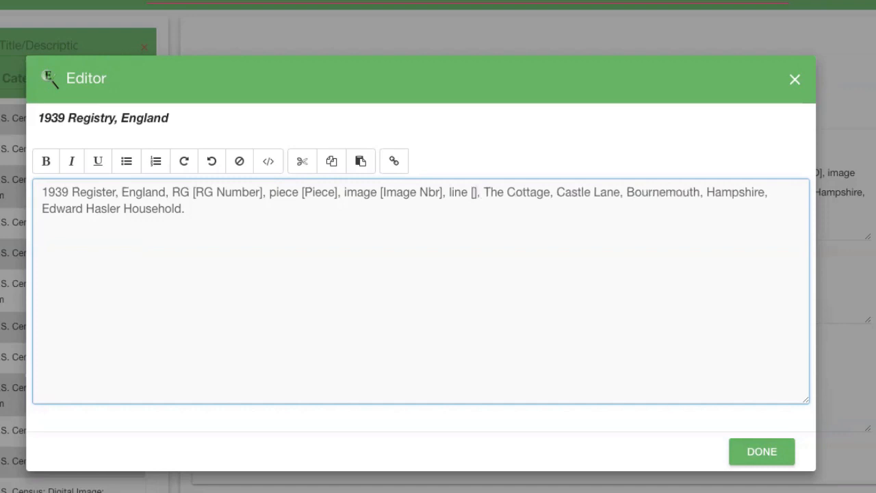
{"action": "type", "text": "Line Nb"}
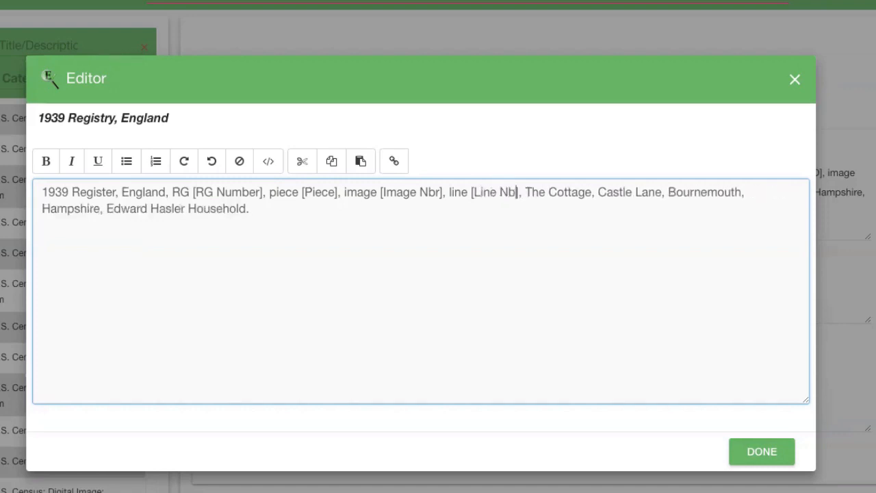
{"action": "type", "text": "r"}
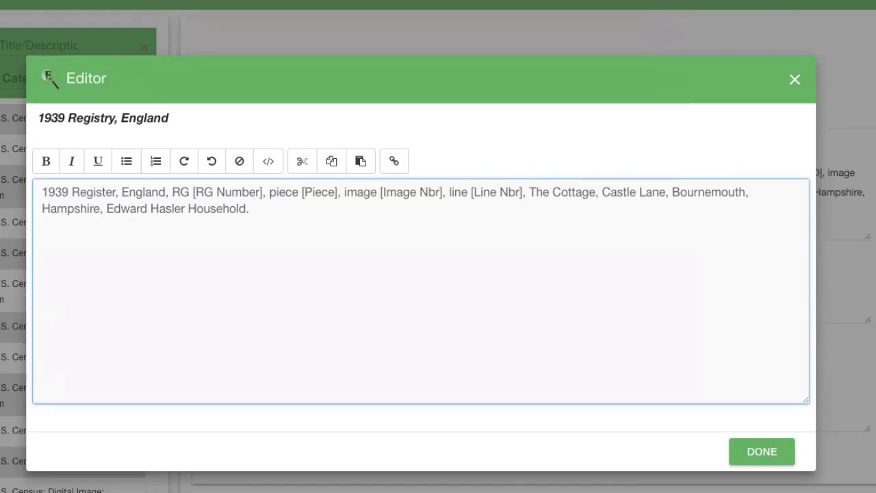
Replace the sample address with a [Borough, District] placeholder.
{"action": "left_click", "coordinate": [536, 192]}
{"action": "left_click", "coordinate": [530, 192]}
{"action": "type", "text": "["}
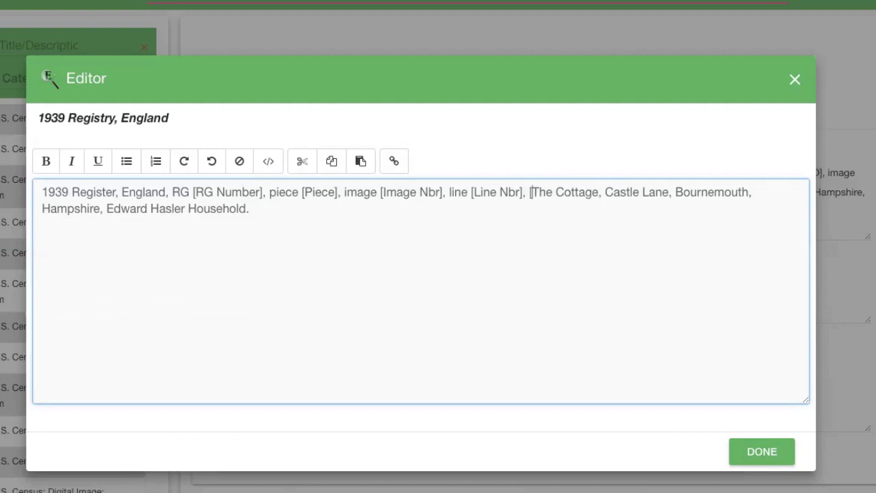
{"action": "left_click", "coordinate": [101, 208]}
{"action": "type", "text": "]"}
{"action": "left_click", "coordinate": [532, 192]}
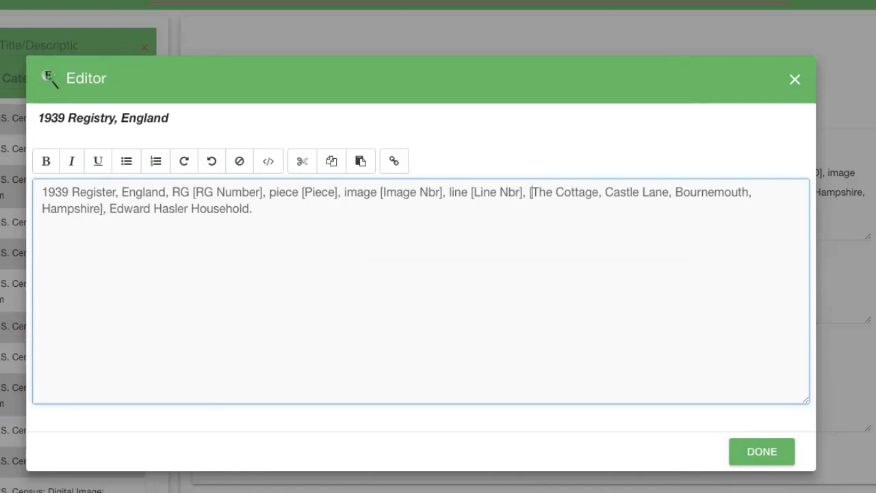
{"action": "left_click_drag", "start_coordinate": [532, 193], "coordinate": [100, 208]}
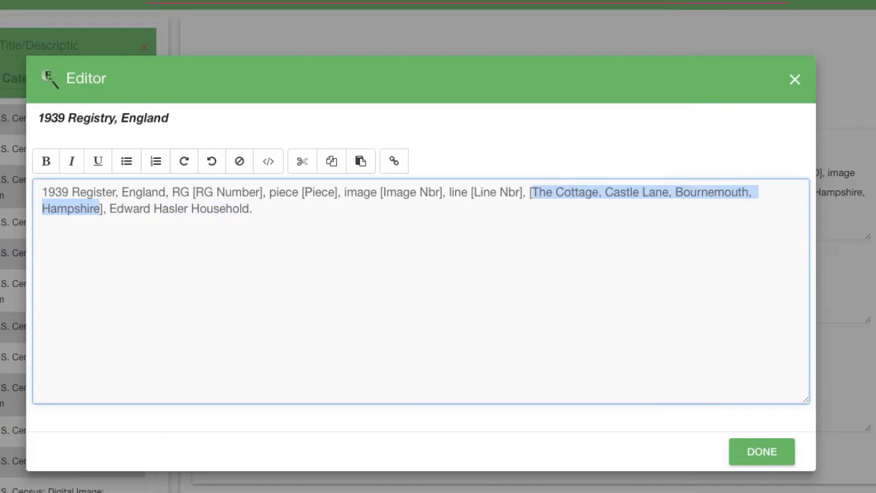
{"action": "type", "text": "Borough"}
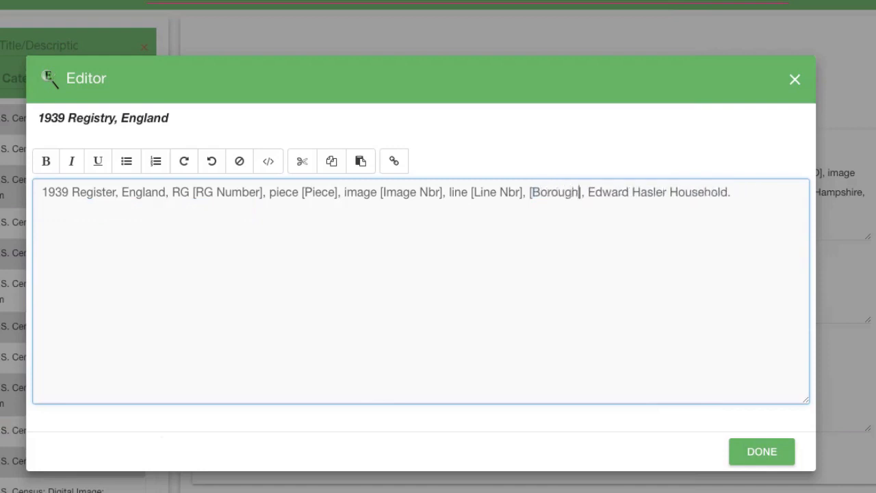
{"action": "type", "text": ", Distric"}
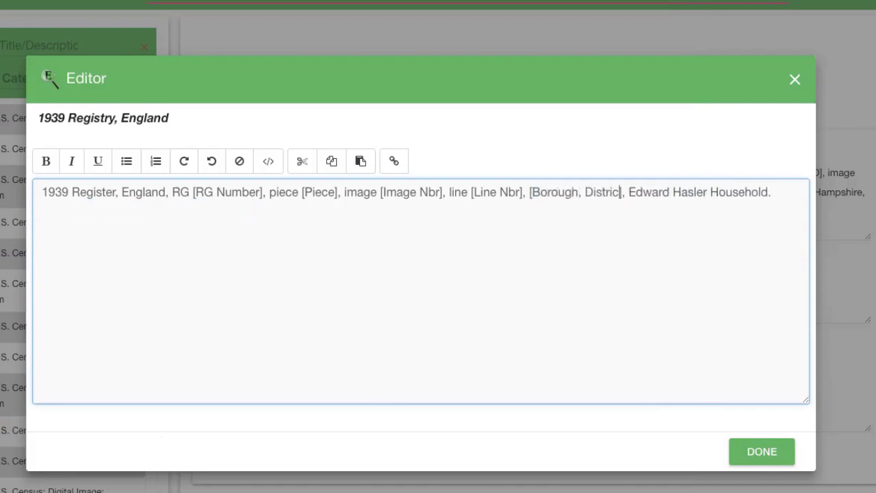
{"action": "type", "text": "t"}
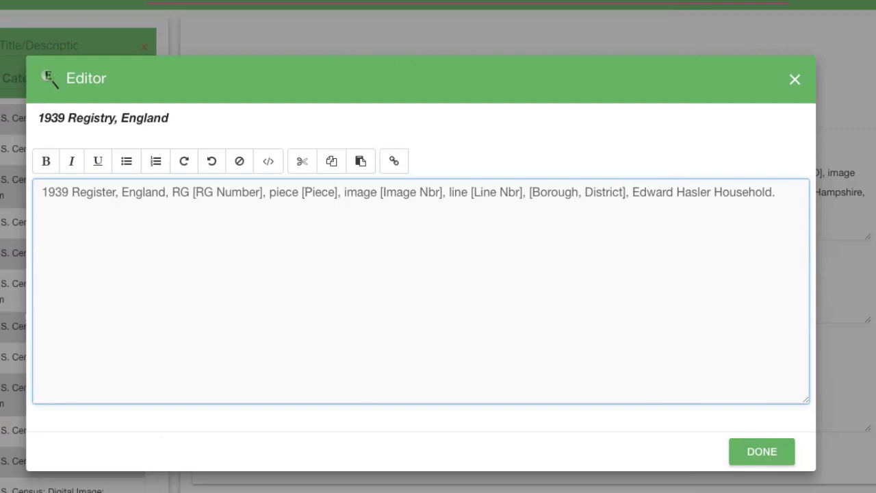
Replace the sample household name with a [Household Name] placeholder.
{"action": "left_click", "coordinate": [632, 192]}
{"action": "type", "text": "["}
{"action": "left_click", "coordinate": [775, 192]}
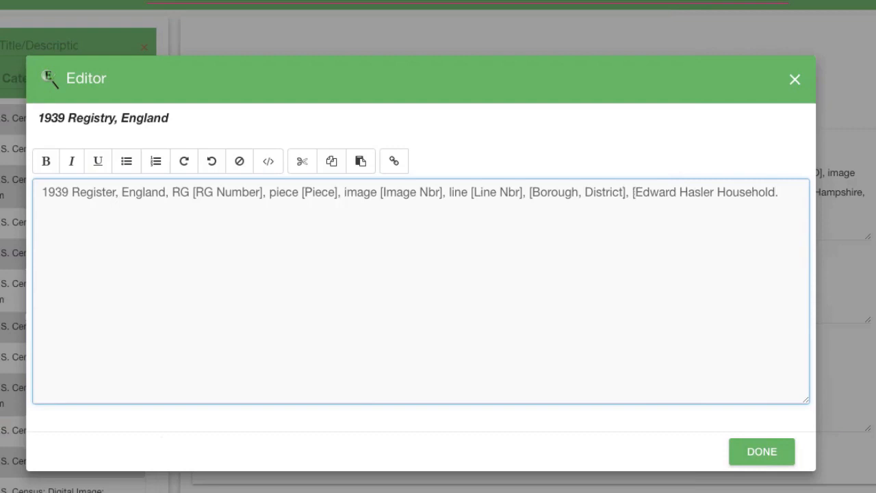
{"action": "type", "text": "]"}
{"action": "left_click", "coordinate": [636, 193]}
{"action": "key", "text": "shift+End"}
{"action": "key", "text": "shift+Left"}
{"action": "key", "text": "shift+Left"}
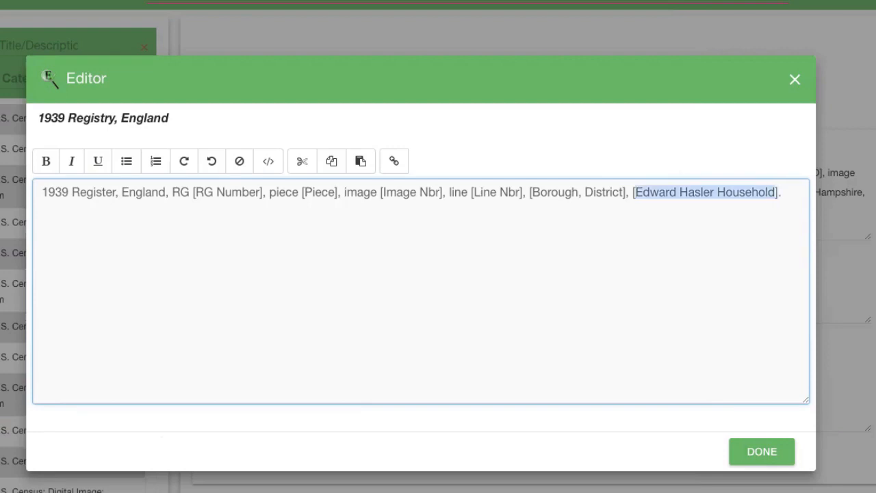
{"action": "type", "text": "House"}
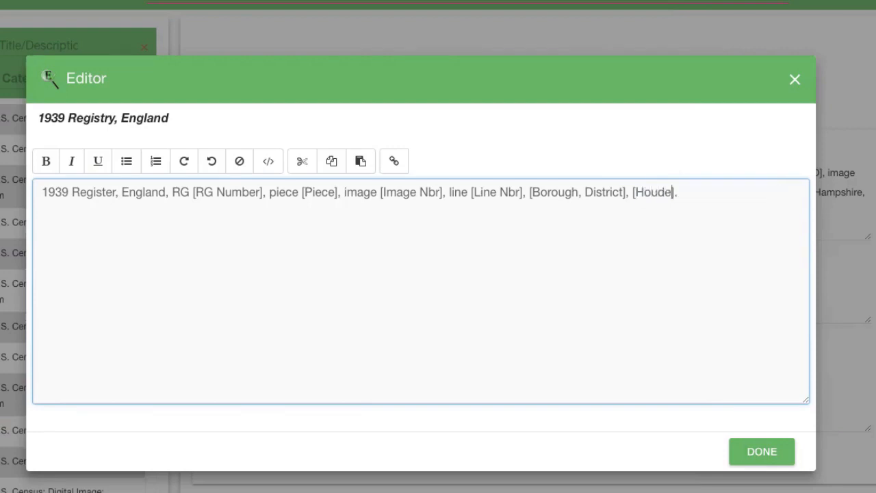
{"action": "key", "text": "BackSpace"}
{"action": "type", "text": "ehold NAme"}
{"action": "key", "text": "BackSpace"}
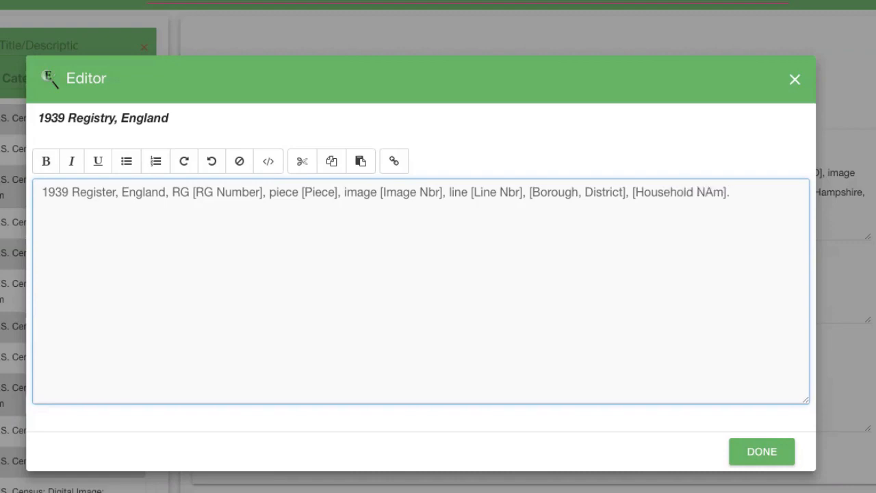
{"action": "key", "text": "BackSpace"}
{"action": "key", "text": "BackSpace"}
{"action": "type", "text": "ame"}
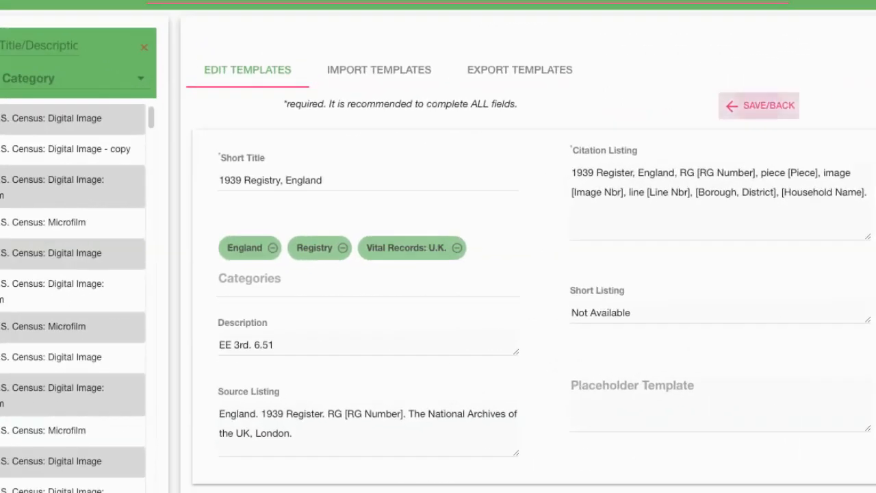
Save the template and start a citation from '1939 Registry, England' via the England category filter.
{"action": "left_click", "coordinate": [683, 126]}
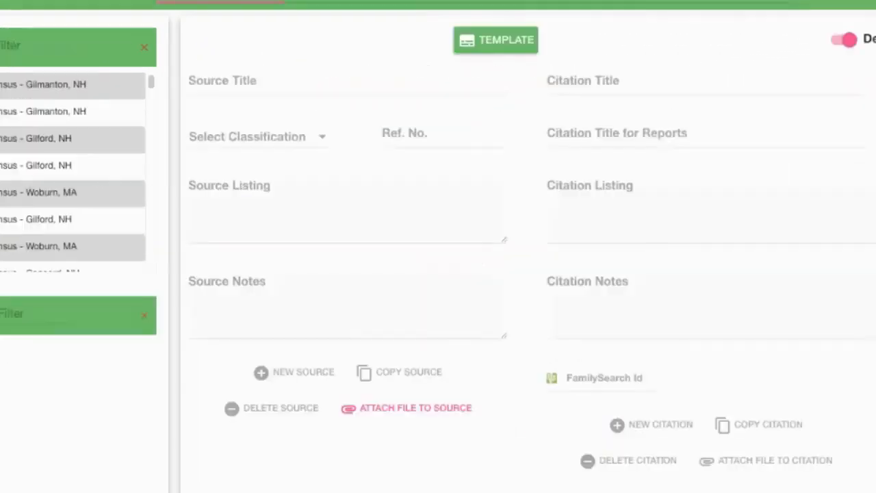
{"action": "left_click", "coordinate": [497, 39]}
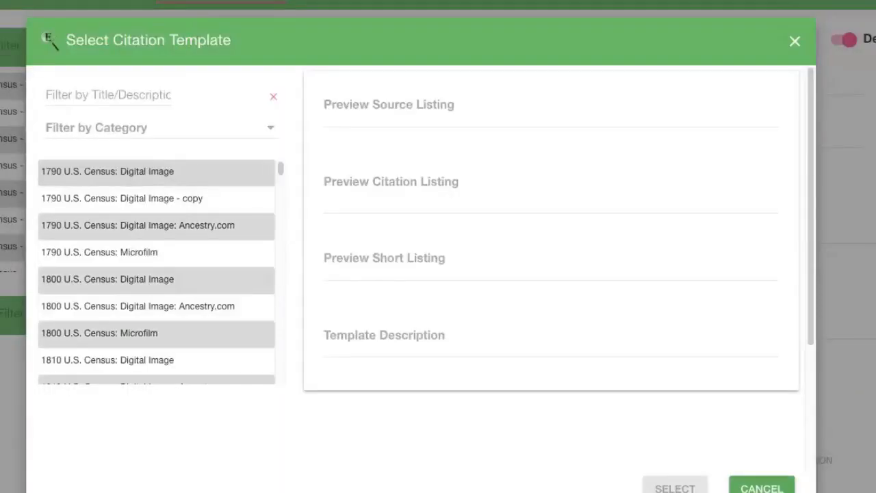
{"action": "left_click", "coordinate": [161, 164]}
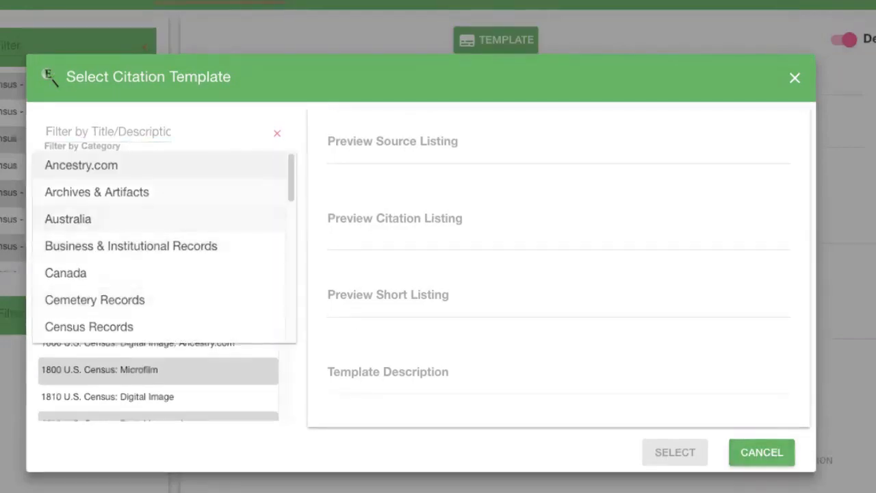
{"action": "scroll", "coordinate": [164, 246], "scroll_direction": "down", "scroll_amount": 3}
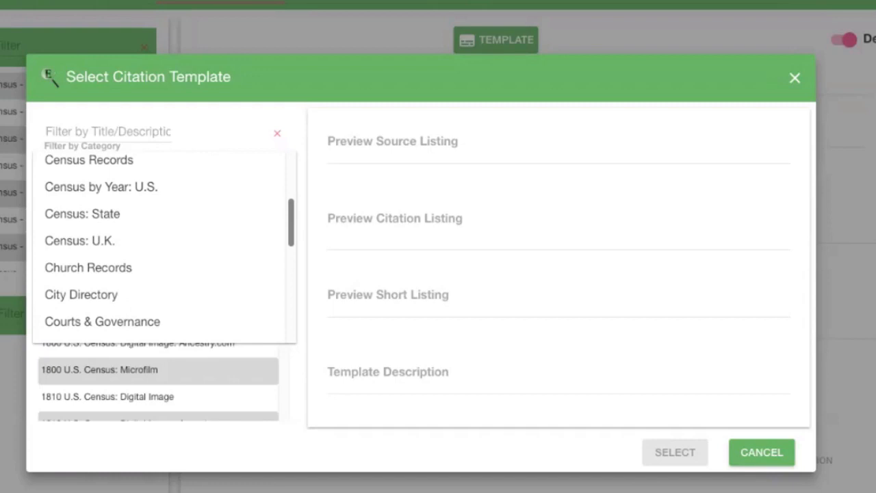
{"action": "scroll", "coordinate": [137, 228], "scroll_direction": "down", "scroll_amount": 5}
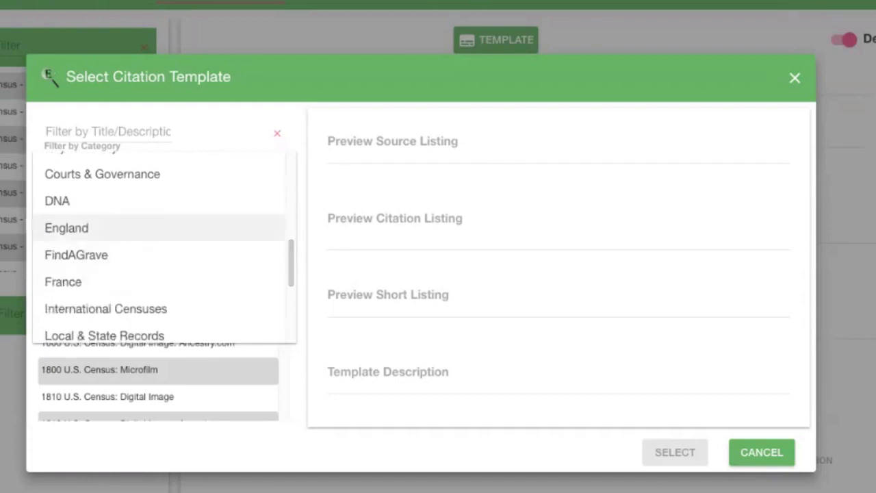
{"action": "left_click", "coordinate": [137, 228]}
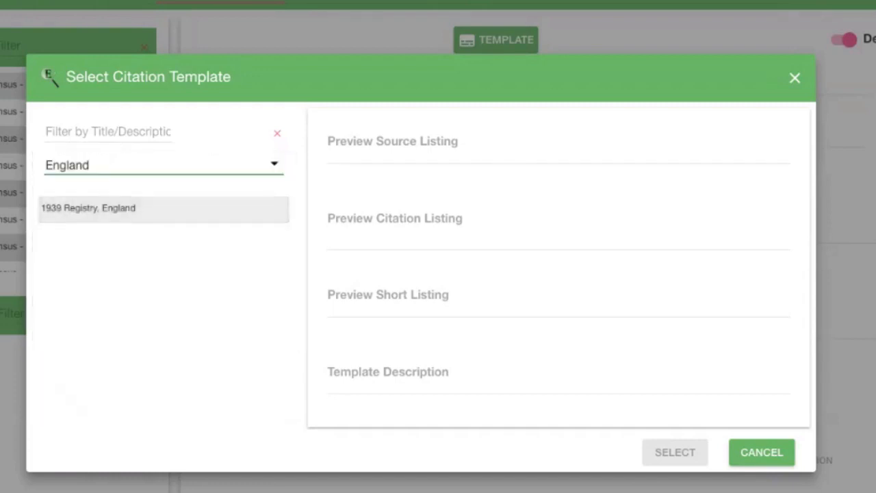
{"action": "left_click", "coordinate": [137, 209]}
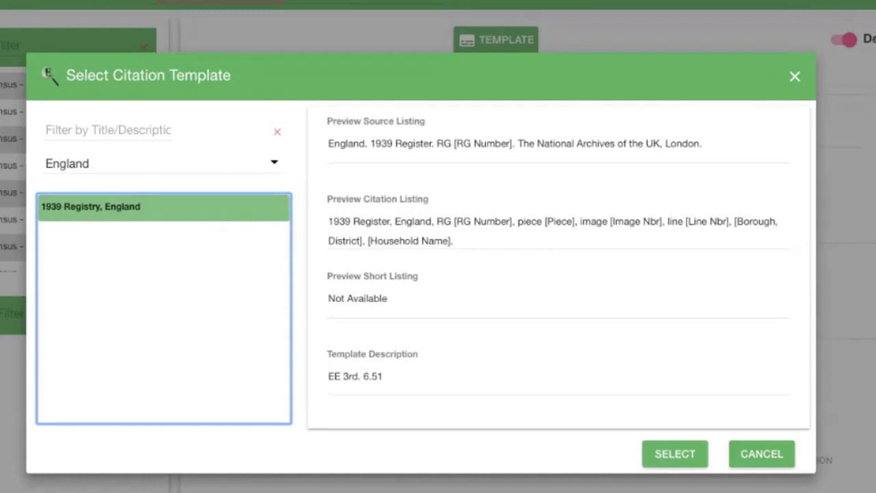
{"action": "left_click", "coordinate": [674, 454]}
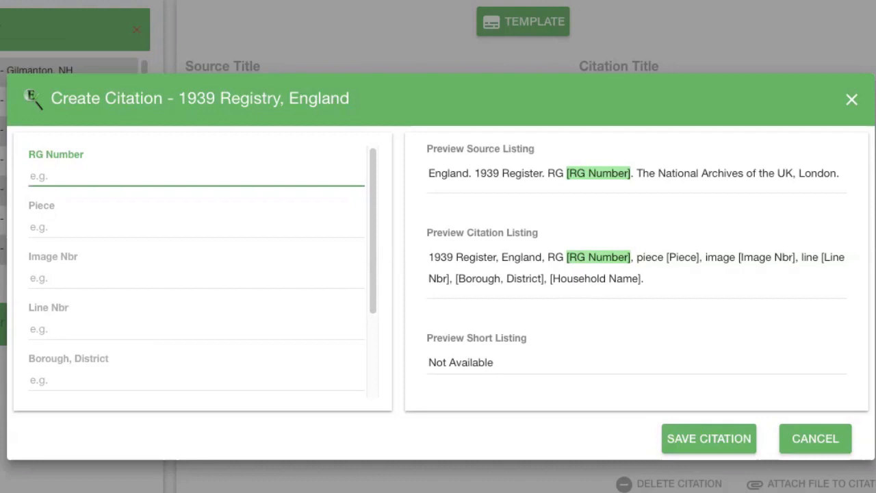
Enter RG Number 101, Piece 2431D, Image Nbr 032 and Line Nbr 21 in the citation form.
{"action": "type", "text": "101"}
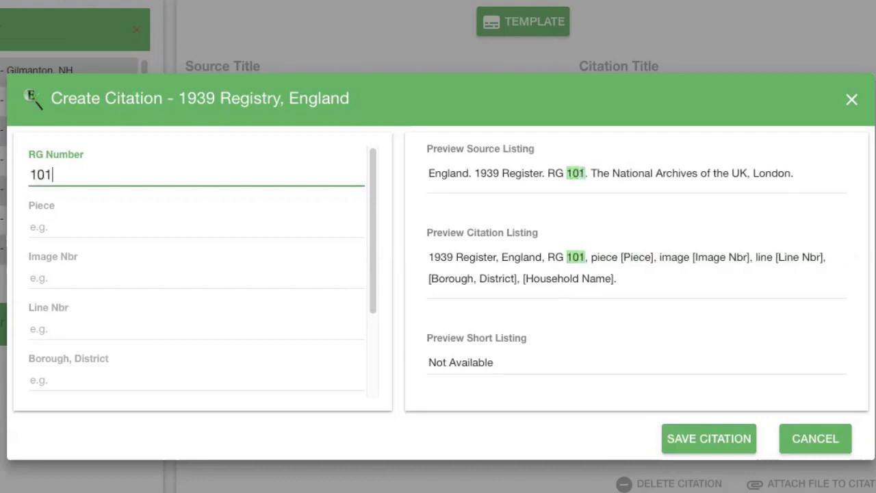
{"action": "key", "text": "Tab"}
{"action": "type", "text": "2"}
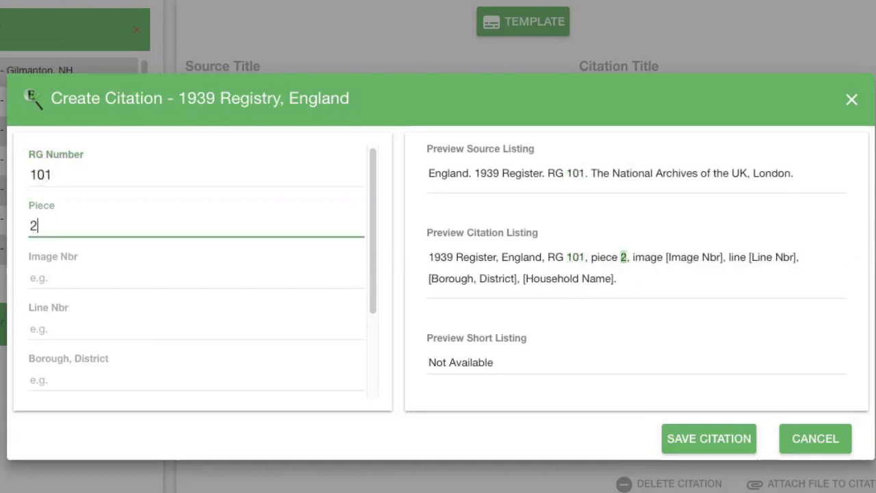
{"action": "type", "text": "431D"}
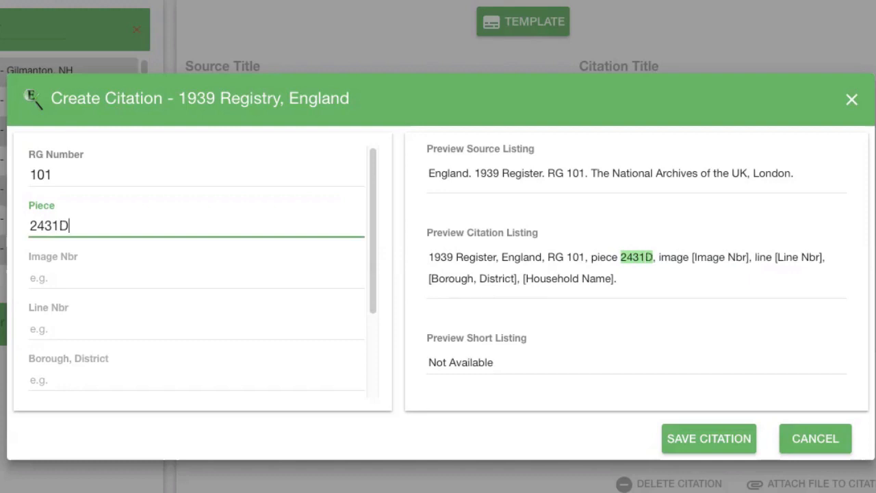
{"action": "key", "text": "Tab"}
{"action": "type", "text": "0"}
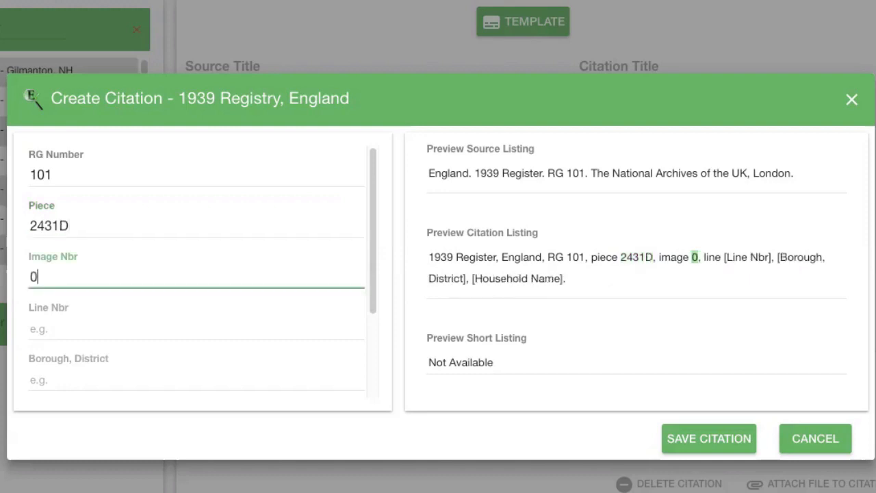
{"action": "type", "text": "32"}
{"action": "key", "text": "Tab"}
{"action": "type", "text": "2"}
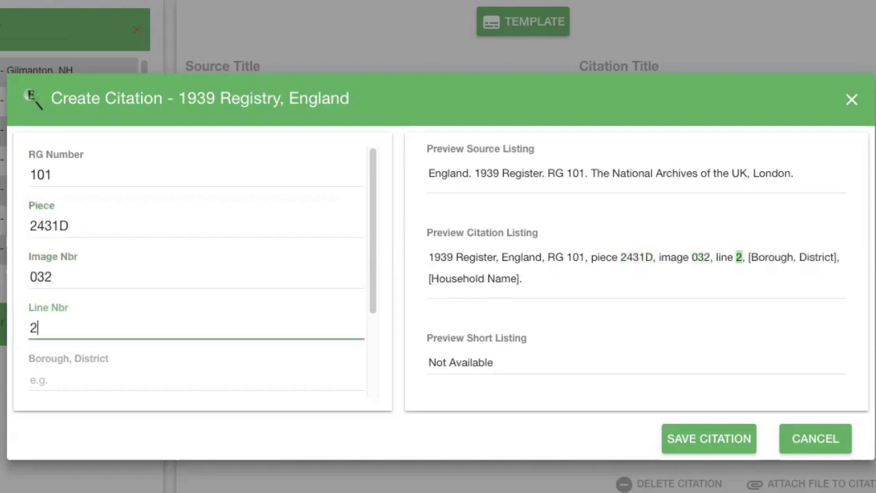
{"action": "type", "text": "1"}
{"action": "key", "text": "Tab"}
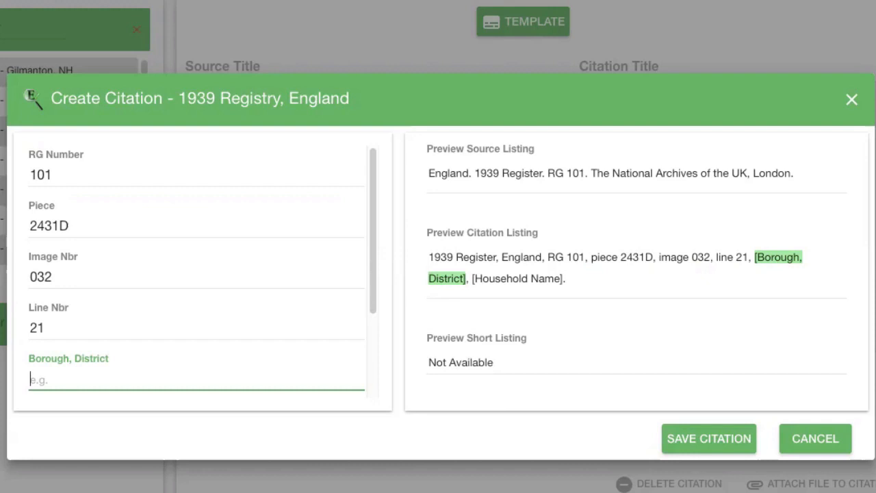
{"action": "scroll", "coordinate": [198, 274], "scroll_direction": "down", "scroll_amount": 2}
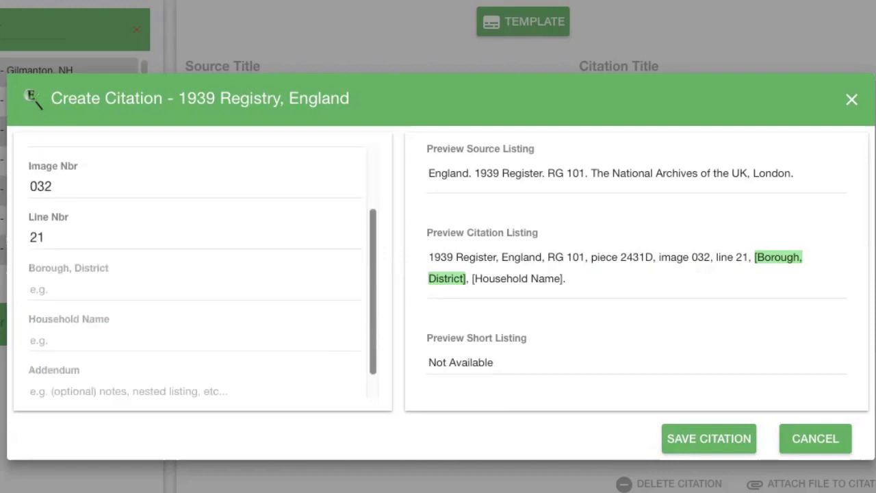
{"action": "scroll", "coordinate": [199, 274], "scroll_direction": "down", "scroll_amount": 1}
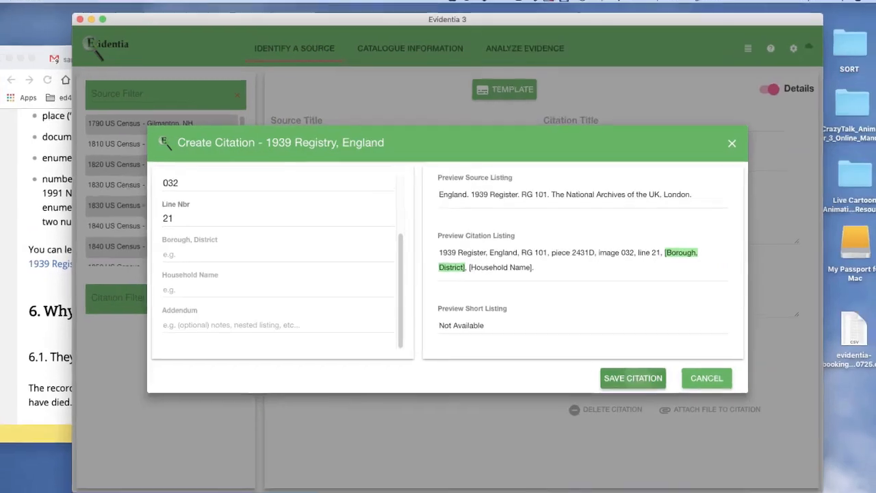
Save the 1939 Register citation, check the empty citation listing, then reopen and cancel the template form.
{"action": "left_click", "coordinate": [815, 439]}
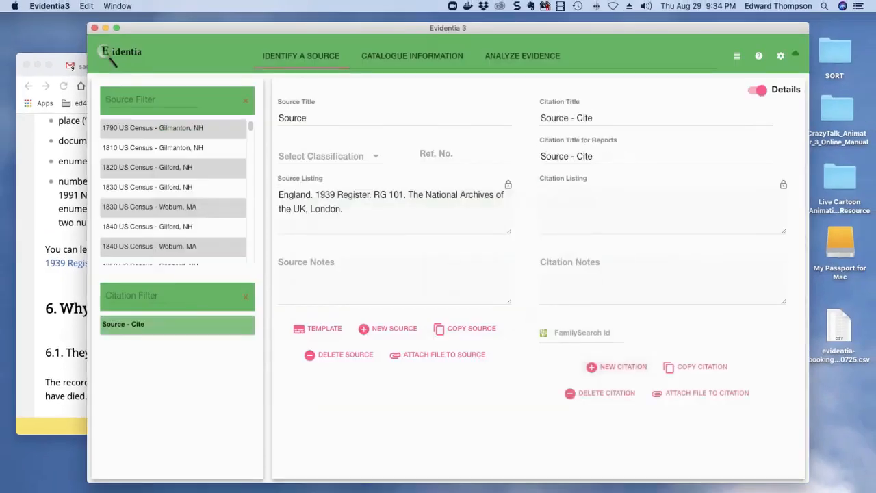
{"action": "left_click", "coordinate": [606, 205]}
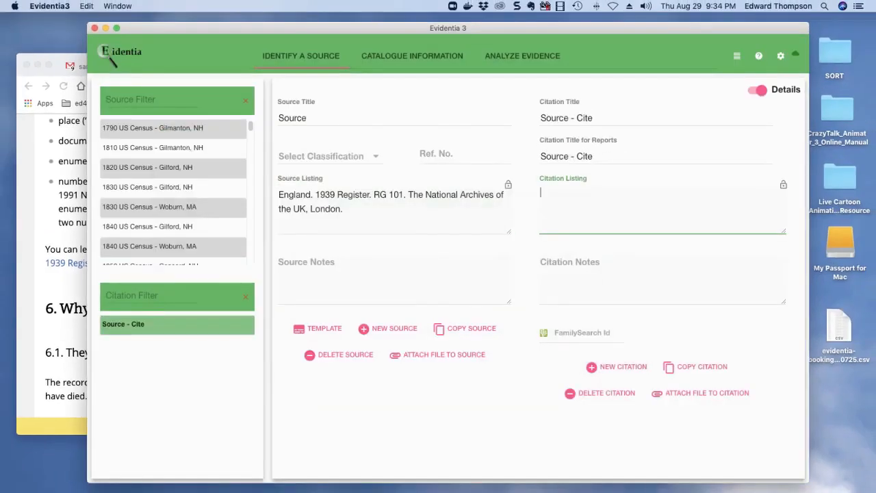
{"action": "left_click", "coordinate": [318, 328]}
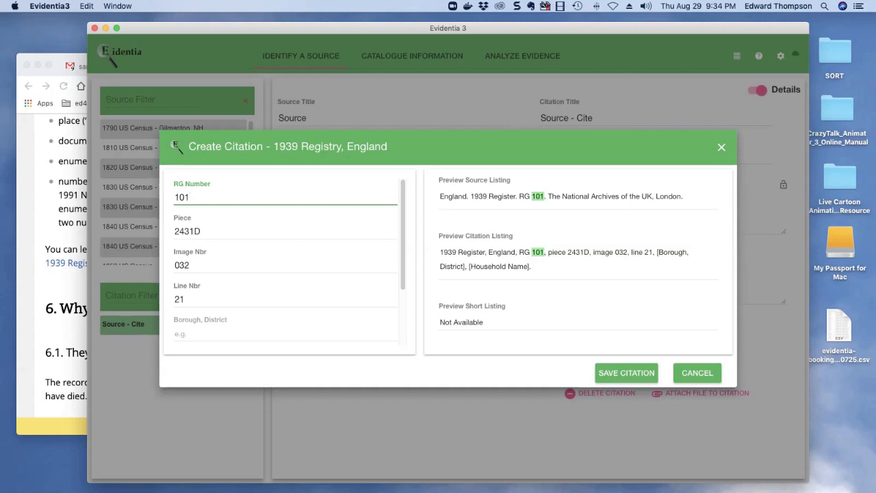
{"action": "scroll", "coordinate": [287, 263], "scroll_direction": "down", "scroll_amount": 4}
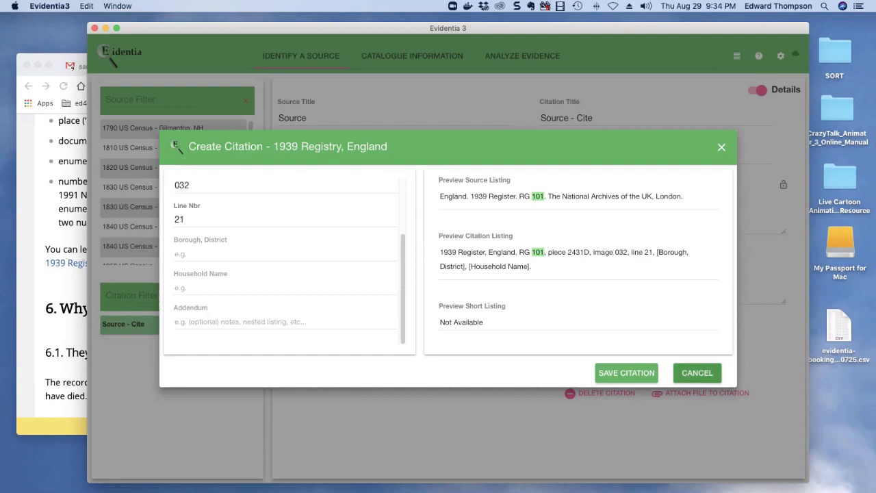
{"action": "left_click", "coordinate": [671, 110]}
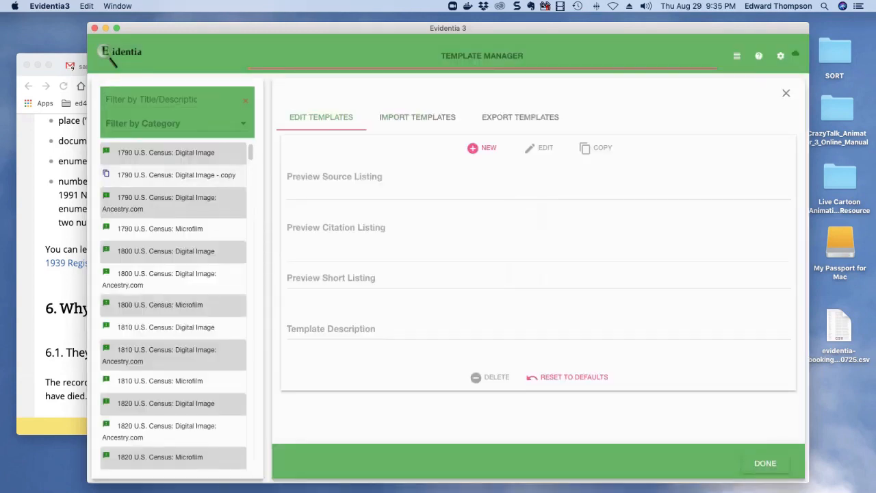
Filter templates to England and edit the 1939 Registry, England template's Placeholder Template field.
{"action": "left_click", "coordinate": [176, 123]}
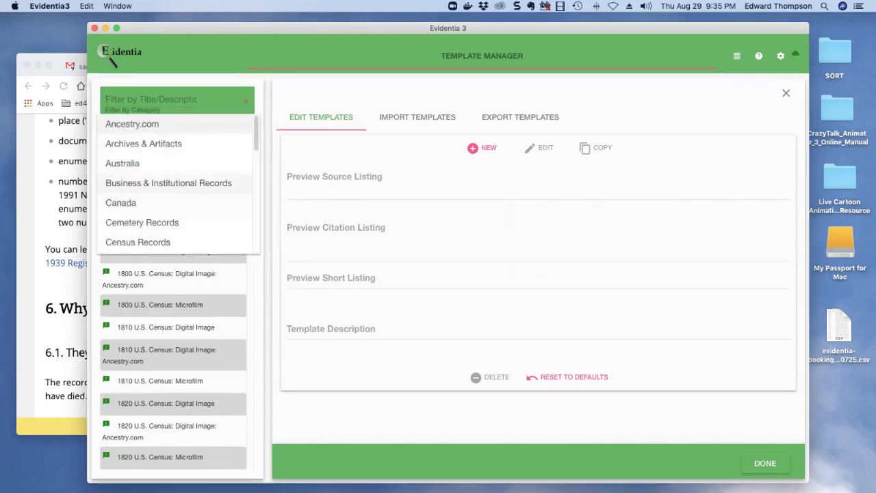
{"action": "scroll", "coordinate": [174, 198], "scroll_direction": "down", "scroll_amount": 5}
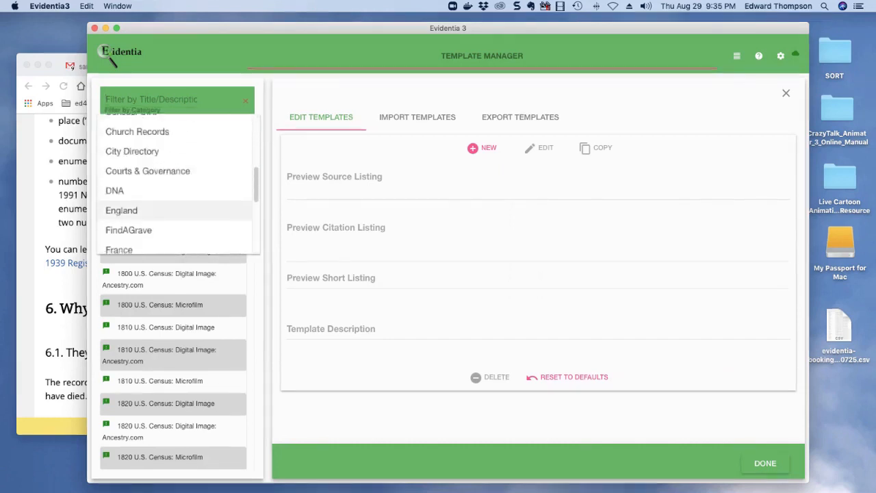
{"action": "left_click", "coordinate": [137, 210]}
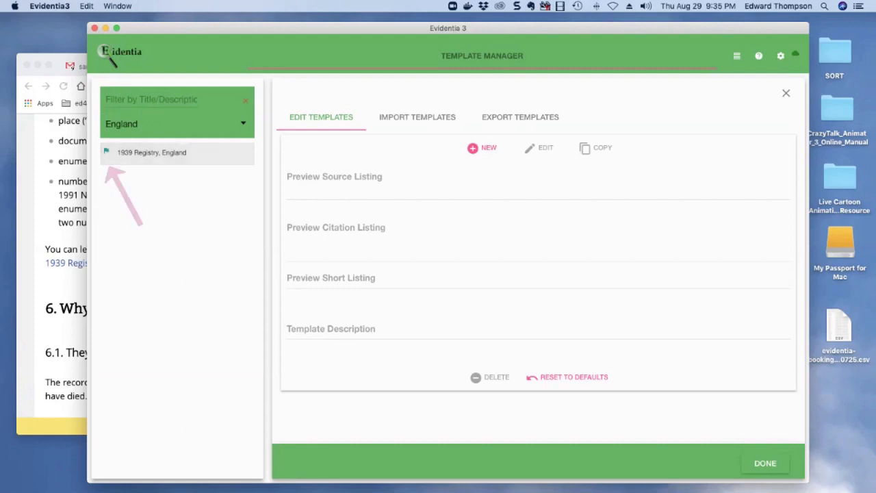
{"action": "left_click", "coordinate": [152, 153]}
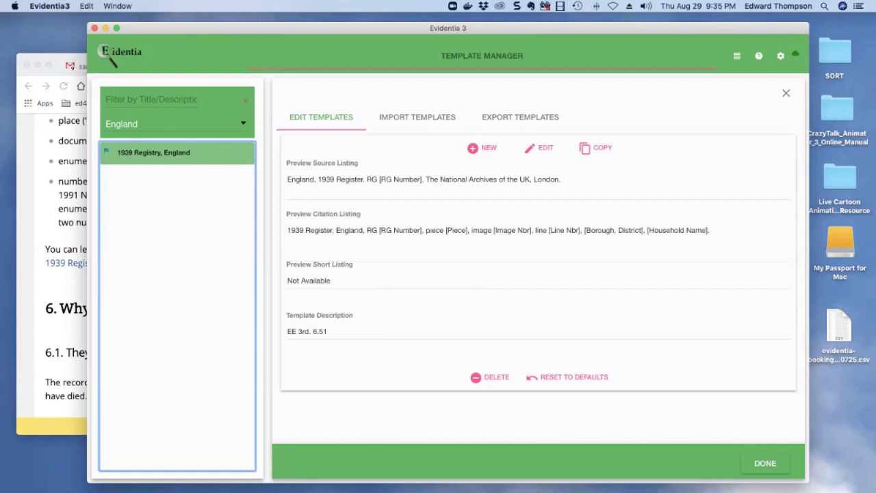
{"action": "left_click", "coordinate": [539, 148]}
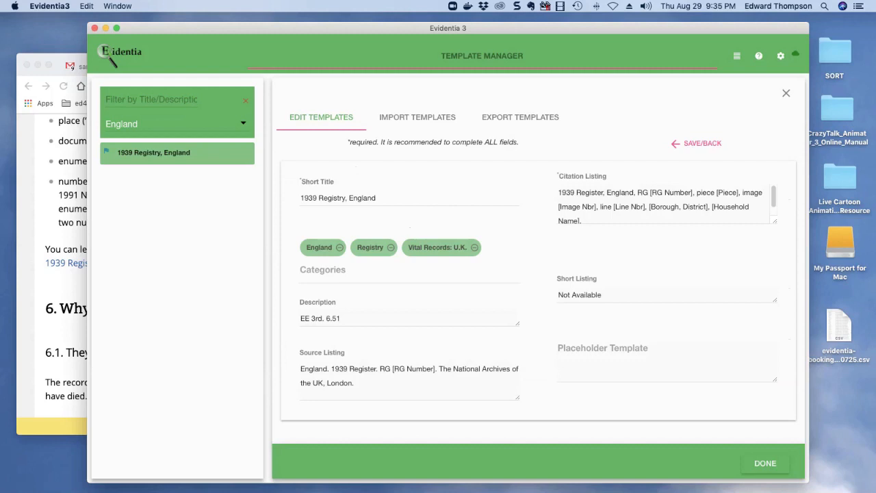
{"action": "left_click", "coordinate": [619, 355]}
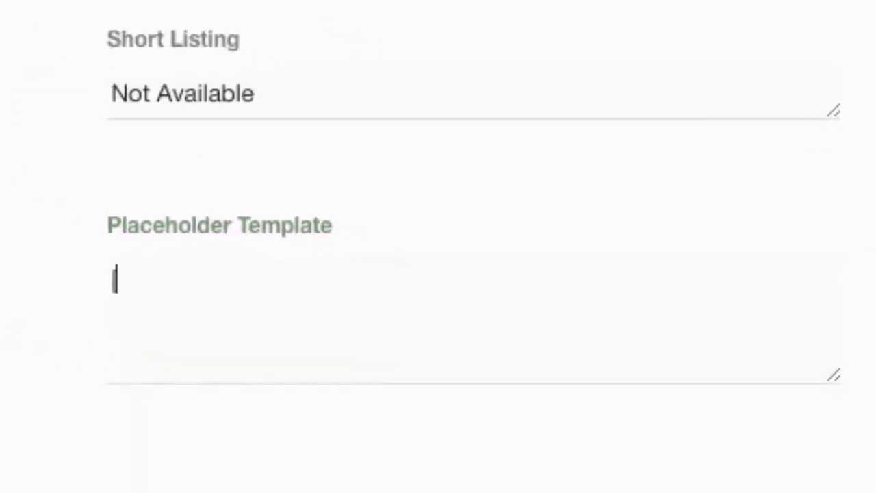
Type placeholder samples RG Number 101, Piece 2346D and Image Nbr '024,32, 100e', correcting typos.
{"action": "type", "text": "[]"}
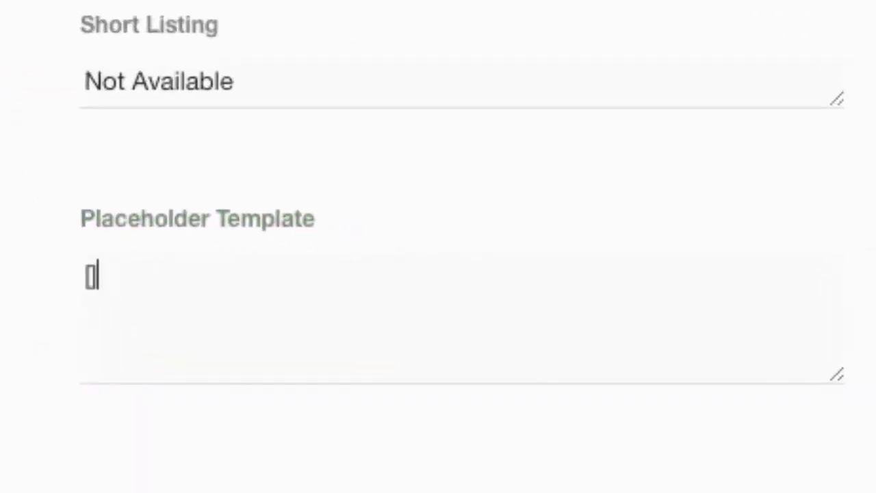
{"action": "key", "text": "Left"}
{"action": "type", "text": "RG"}
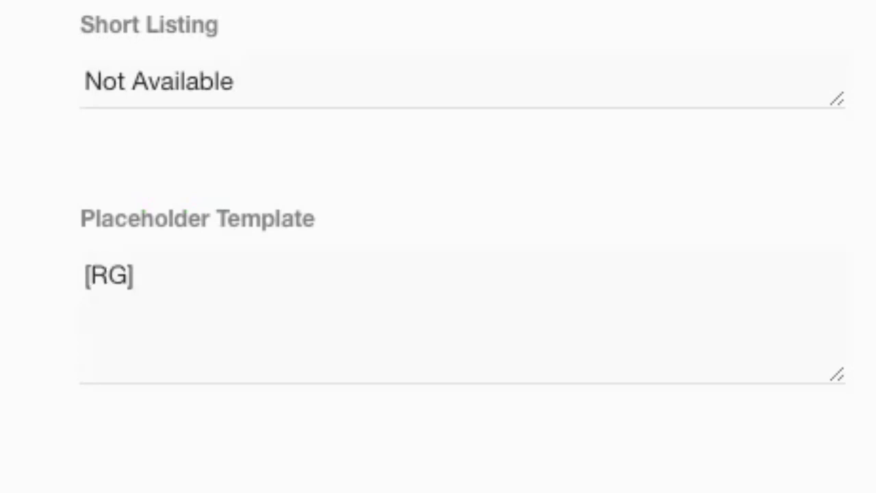
{"action": "type", "text": " N"}
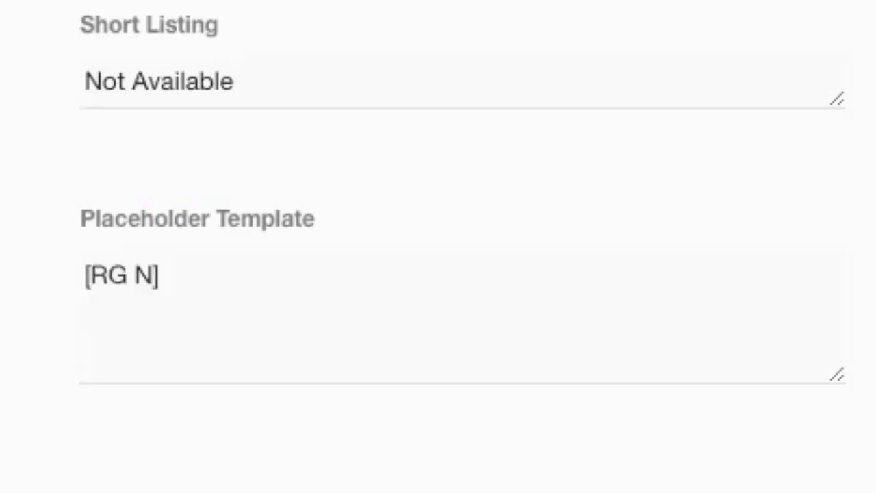
{"action": "type", "text": "umber"}
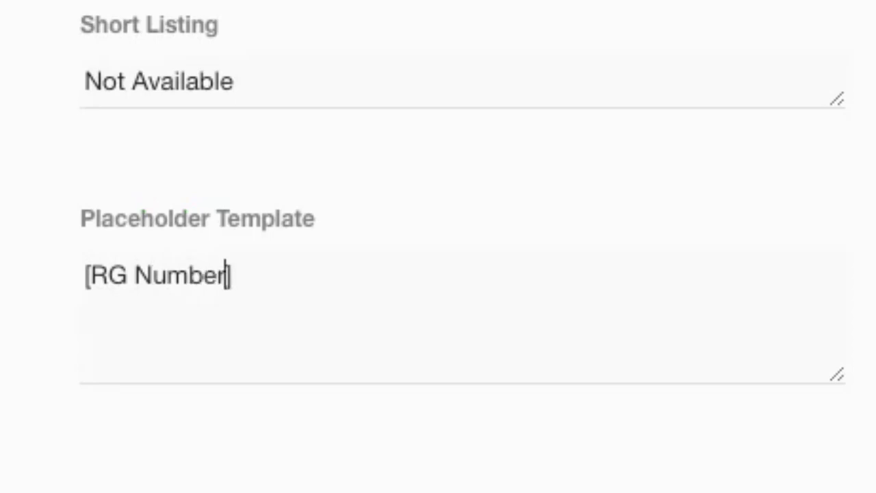
{"action": "type", "text": "]"}
{"action": "type", "text": "|101"}
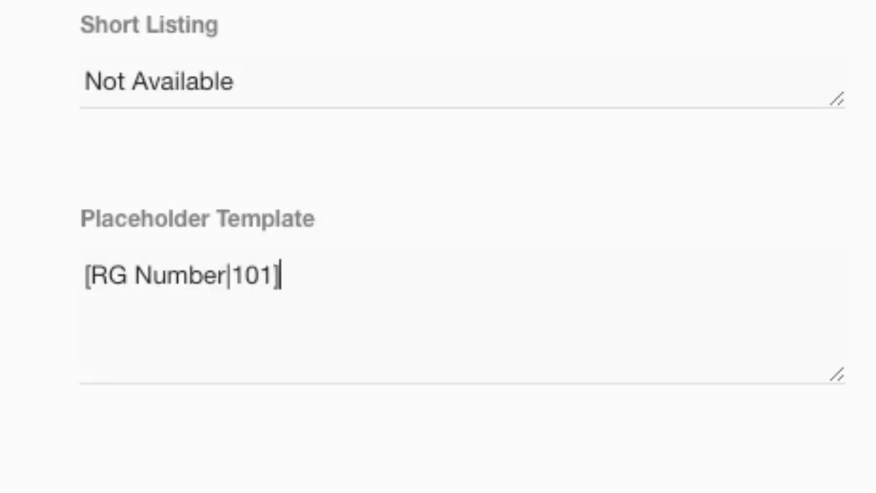
{"action": "type", "text": "[Piece"}
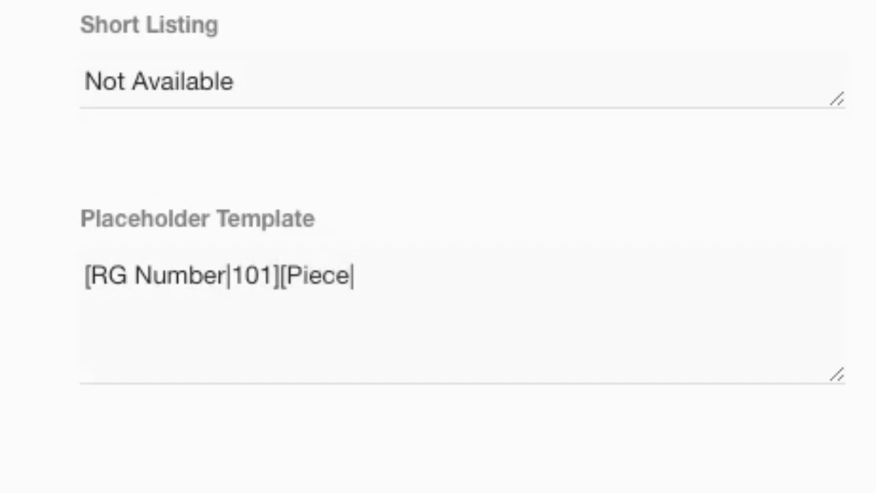
{"action": "type", "text": " 2346D"}
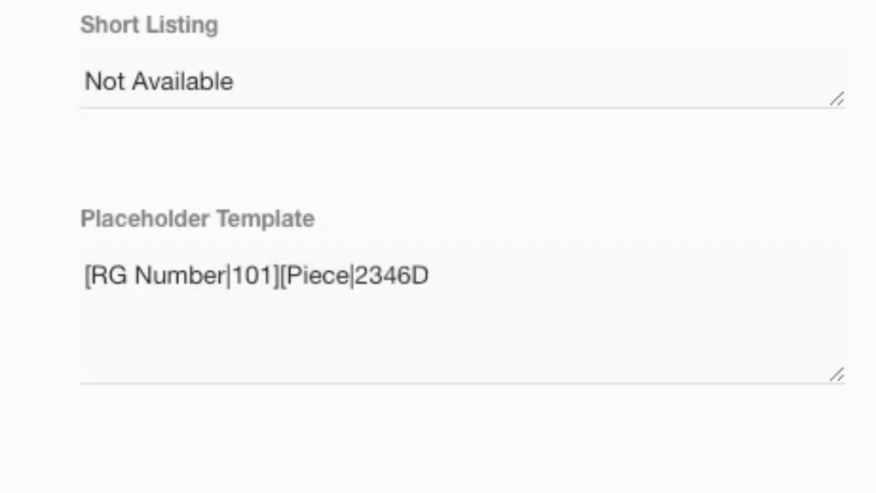
{"action": "type", "text": "]"}
{"action": "type", "text": "["}
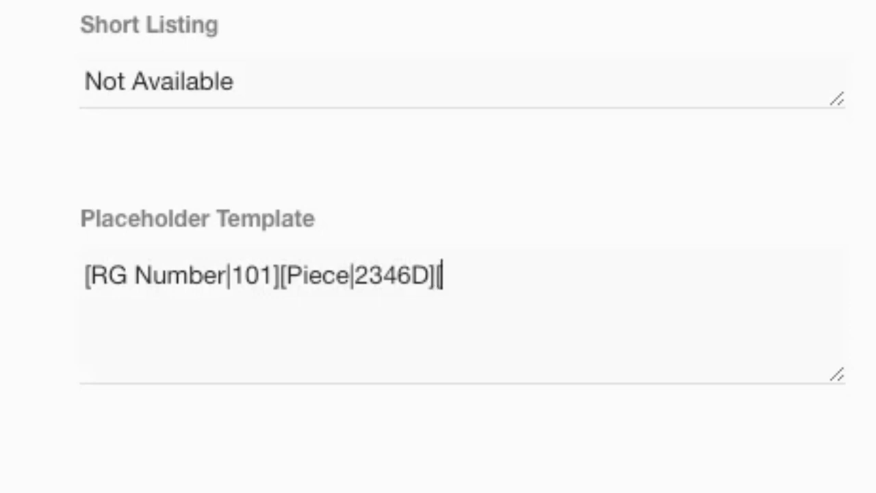
{"action": "type", "text": "Image Nbr"}
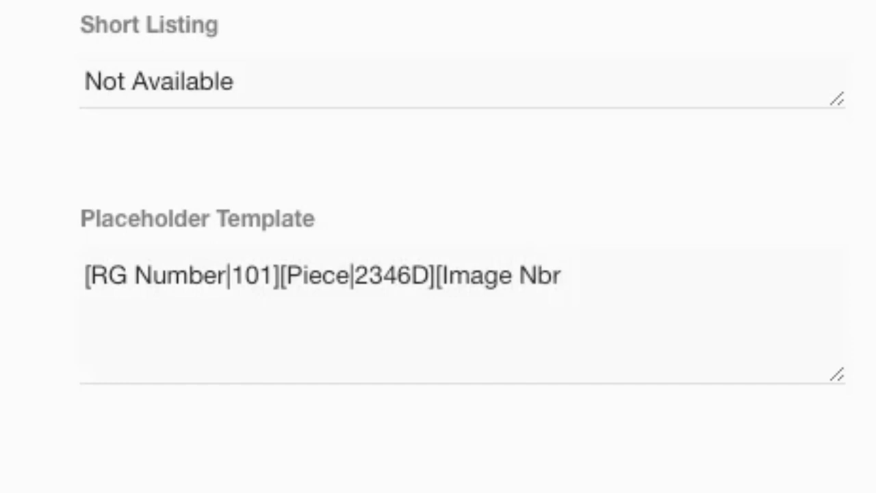
{"action": "type", "text": "} 024"}
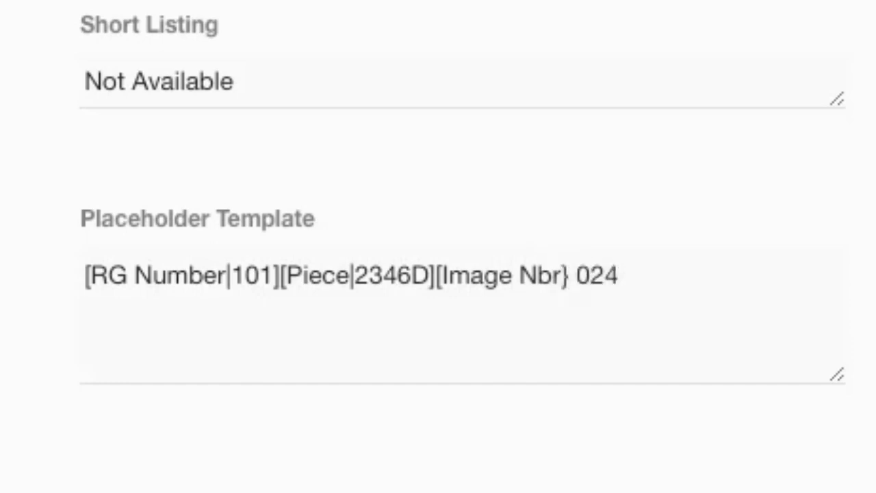
{"action": "key", "text": "BackSpace"}
{"action": "key", "text": "BackSpace"}
{"action": "key", "text": "BackSpace"}
{"action": "key", "text": "BackSpace"}
{"action": "key", "text": "BackSpace"}
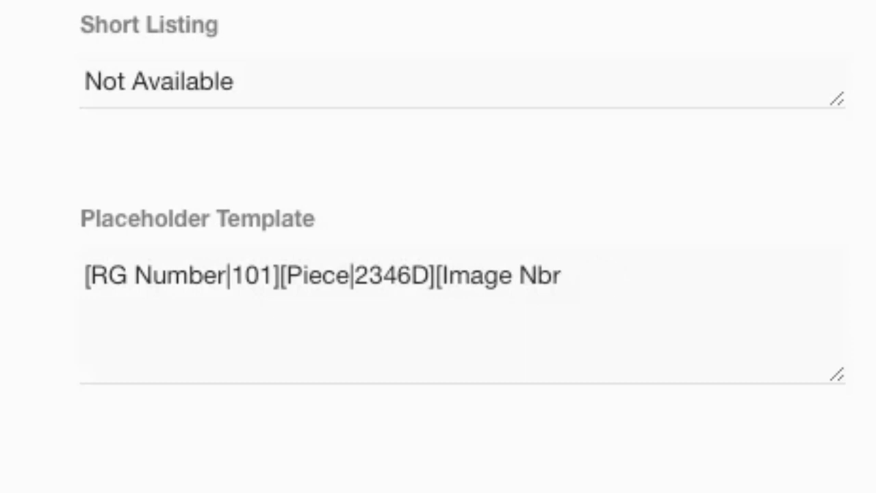
{"action": "type", "text": "][Image Nbr|024"}
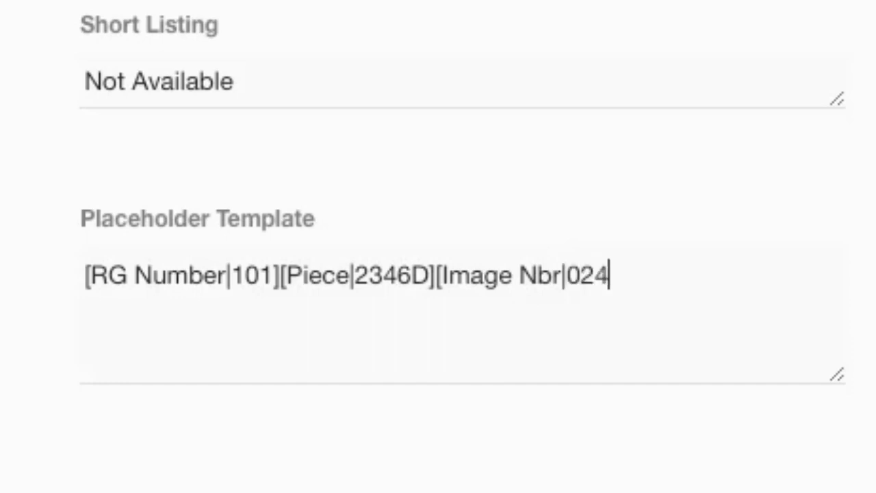
{"action": "type", "text": ",32"}
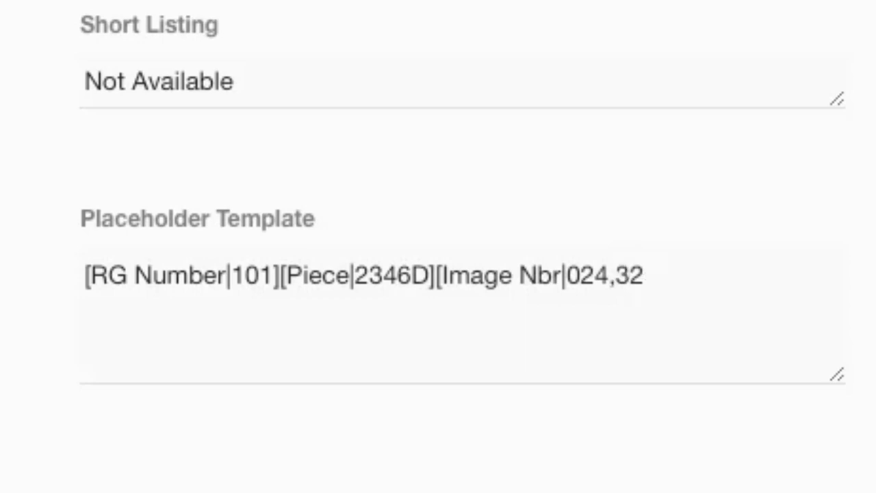
{"action": "type", "text": ", 100"}
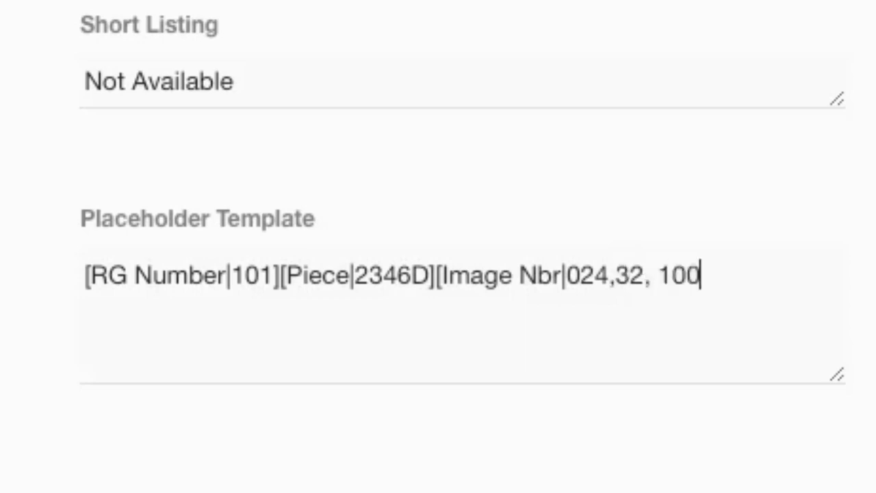
{"action": "type", "text": "e"}
Add placeholders Line Nbr 21, Borough, District with a pasted address, and a sample Household Name.
{"action": "type", "text": "]["}
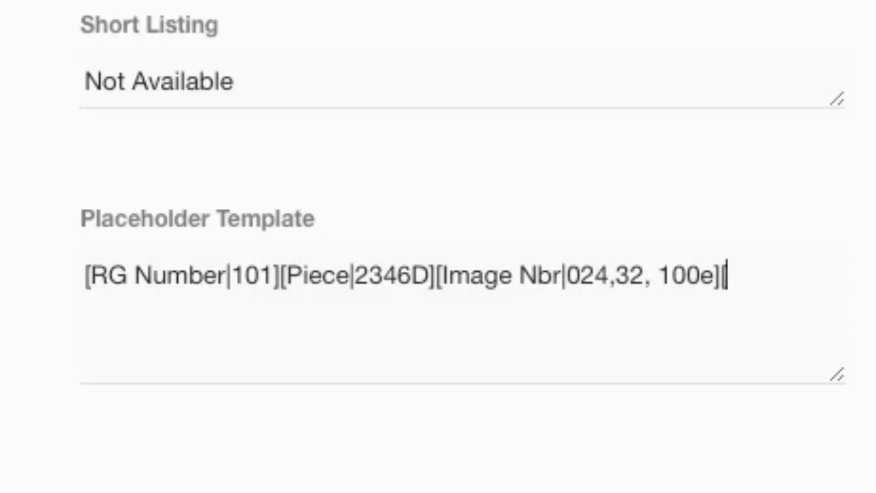
{"action": "type", "text": "Line Nbr|"}
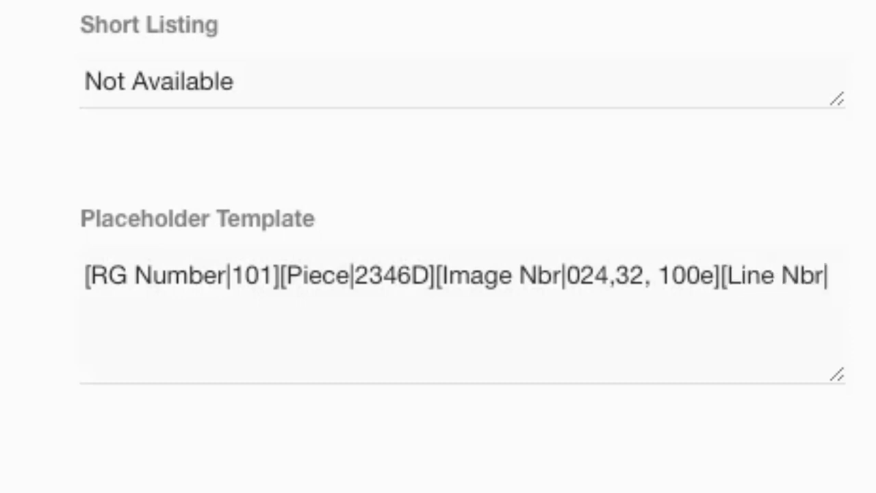
{"action": "type", "text": "21"}
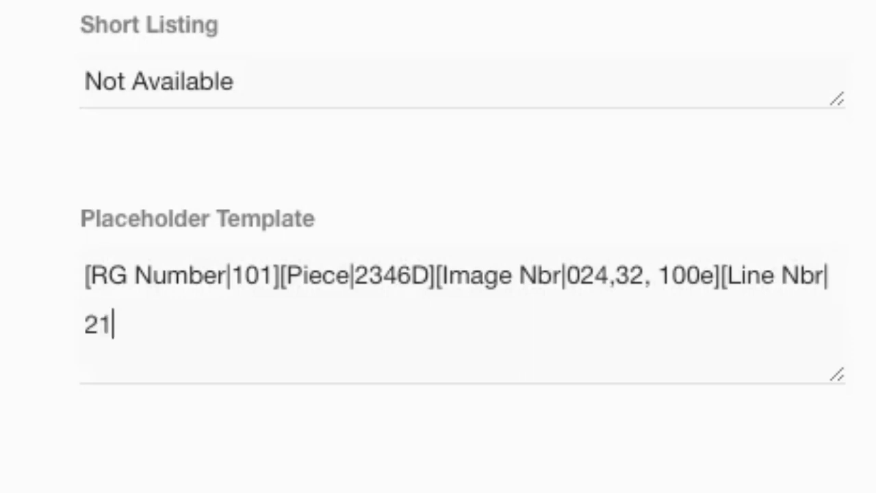
{"action": "type", "text": "\\"}
{"action": "key", "text": "BackSpace"}
{"action": "type", "text": "]["}
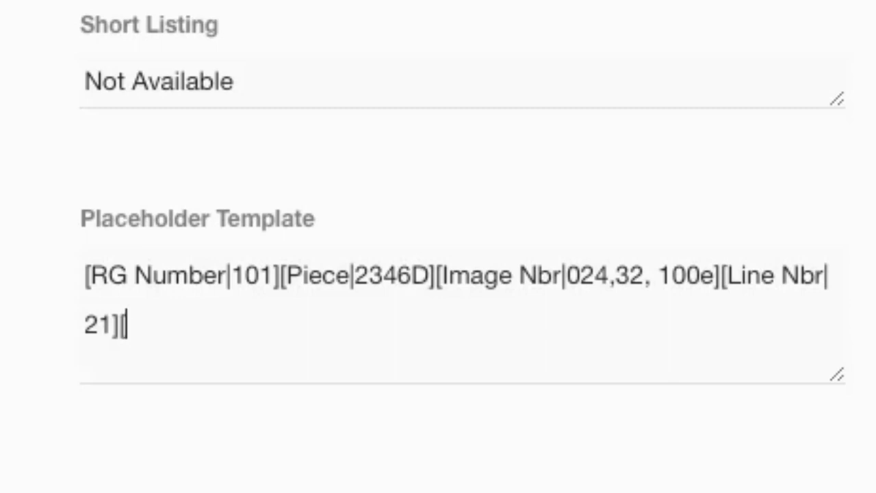
{"action": "type", "text": "Bourpough"}
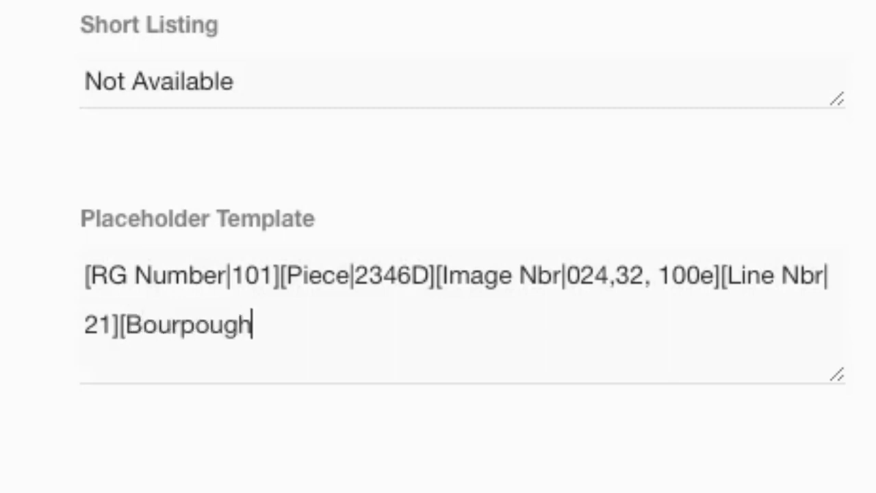
{"action": "key", "text": "BackSpace"}
{"action": "key", "text": "BackSpace"}
{"action": "key", "text": "BackSpace"}
{"action": "key", "text": "BackSpace"}
{"action": "key", "text": "BackSpace"}
{"action": "key", "text": "BackSpace"}
{"action": "key", "text": "BackSpace"}
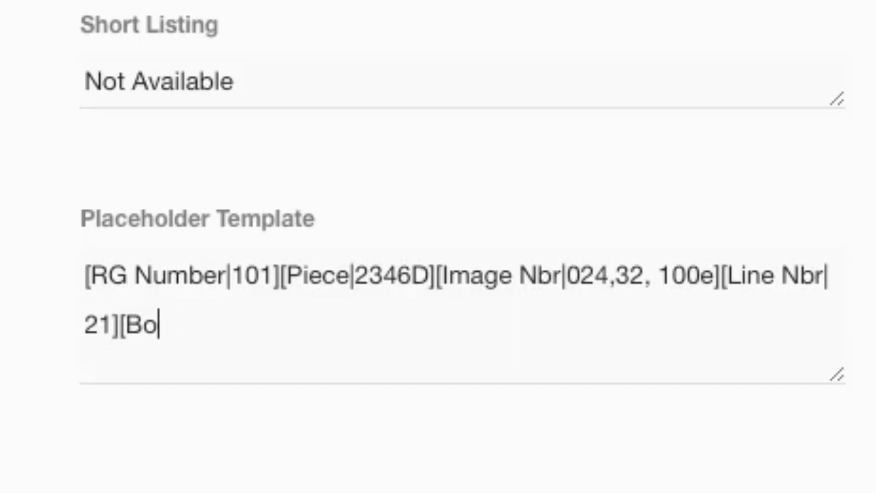
{"action": "type", "text": "rough"}
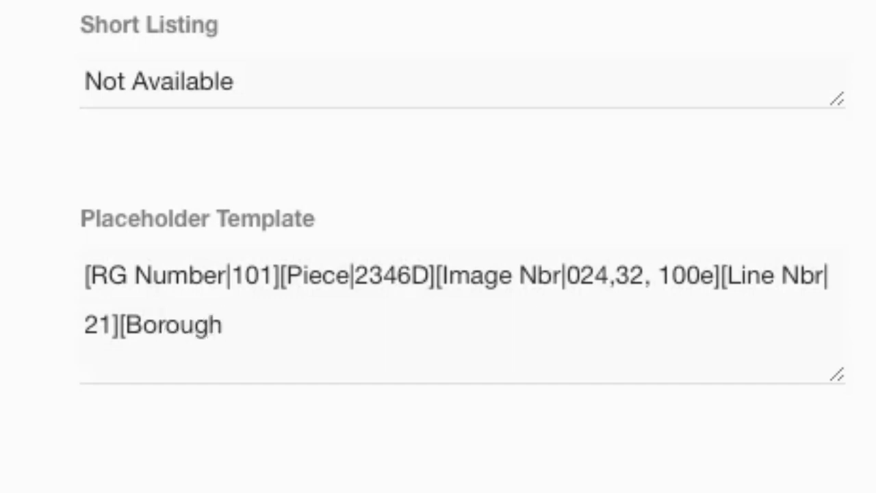
{"action": "type", "text": ", D"}
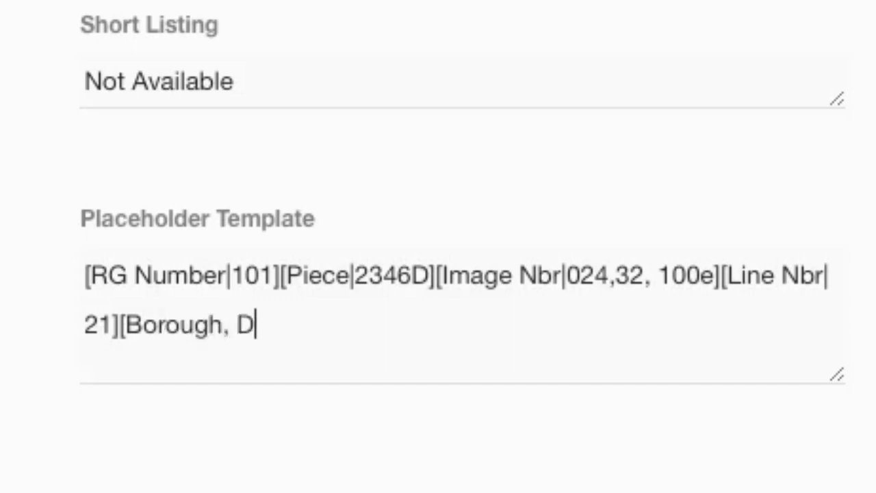
{"action": "type", "text": "istrict"}
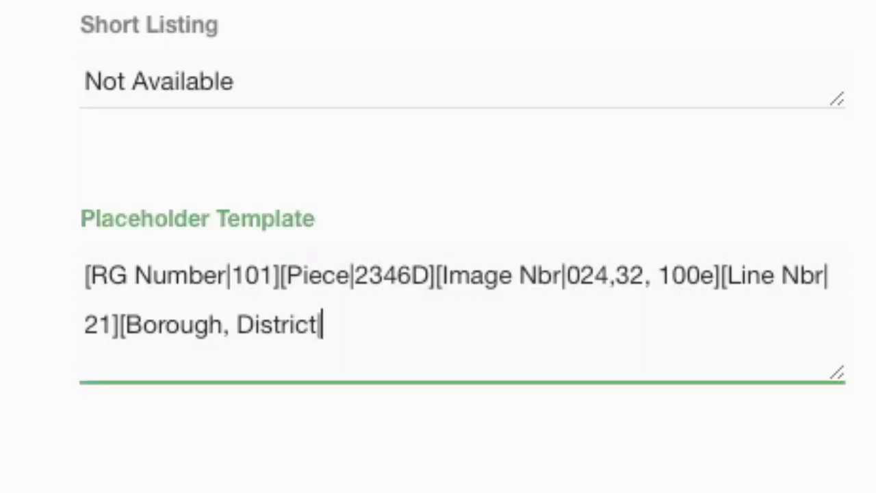
{"action": "type", "text": "The Cottage, Castle Lane, Bournemouth, Hampshire"}
{"action": "type", "text": "]"}
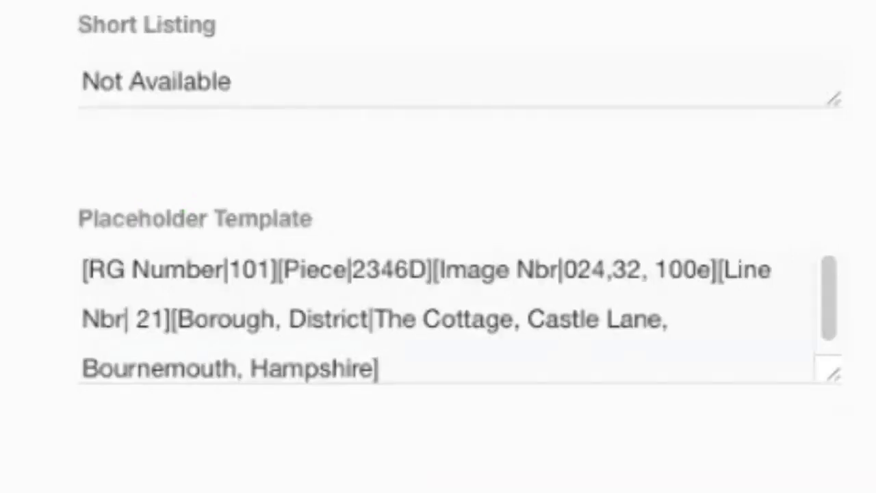
{"action": "type", "text": "[House"}
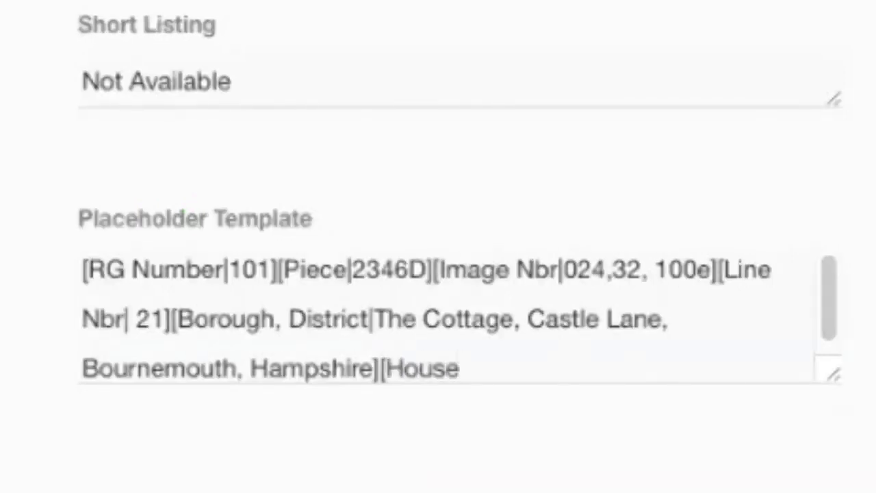
{"action": "type", "text": "hold"}
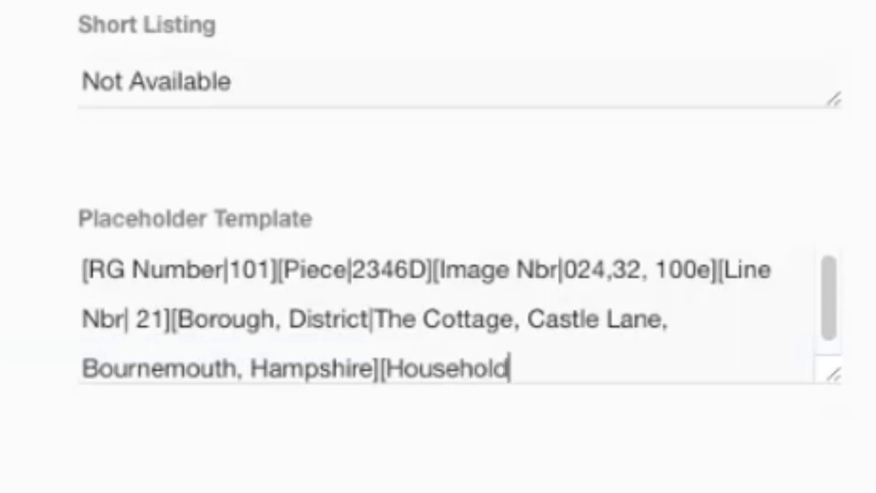
{"action": "type", "text": " Name"}
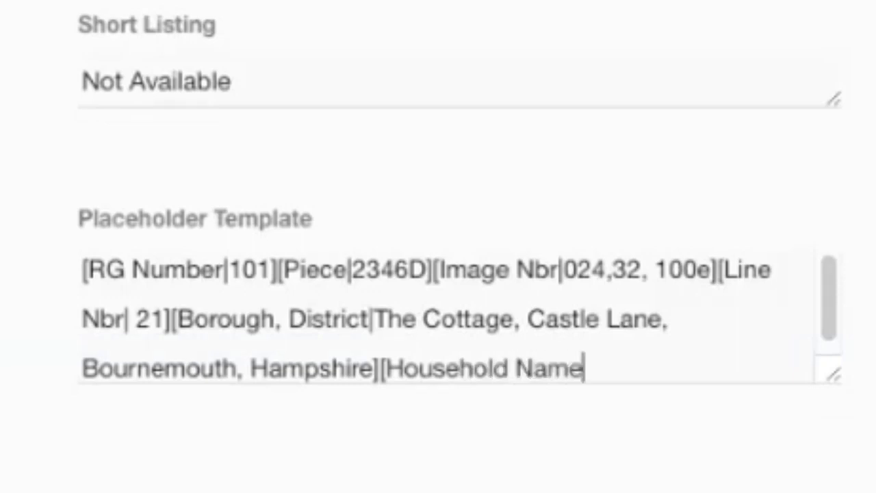
{"action": "type", "text": "|Edward Hasler Household]"}
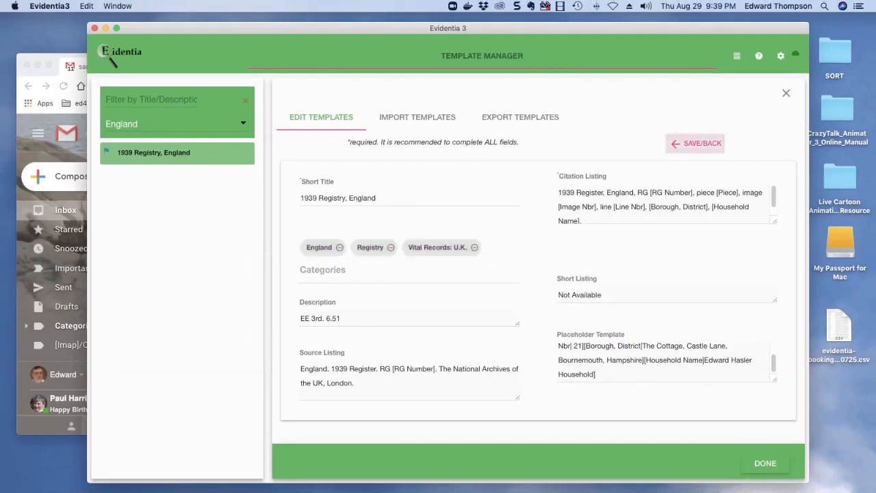
Save the template, close Template Manager, and filter the sources for 'Source'.
{"action": "left_click", "coordinate": [696, 143]}
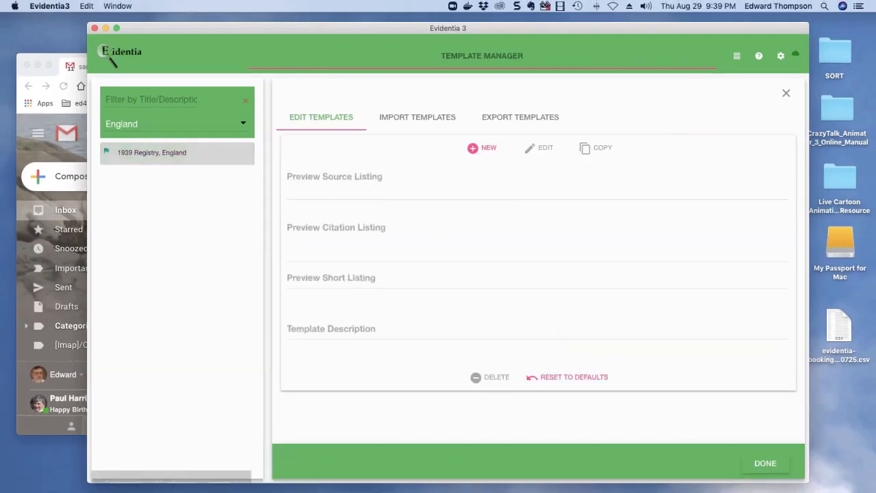
{"action": "left_click", "coordinate": [765, 463]}
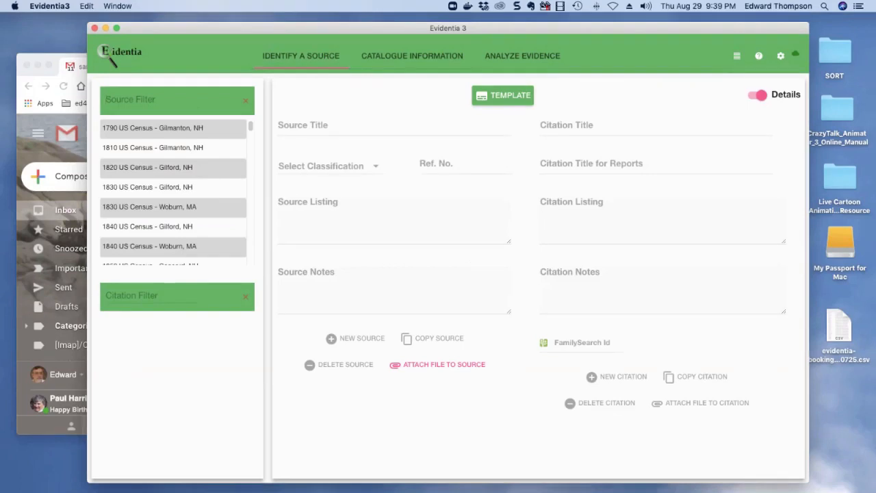
{"action": "type", "text": "Soiurc"}
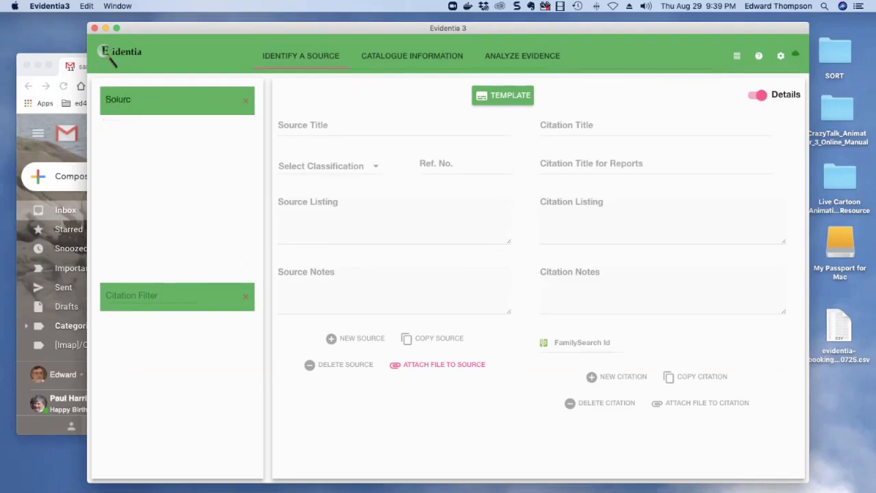
{"action": "key", "text": "BackSpace"}
{"action": "key", "text": "BackSpace"}
{"action": "type", "text": "urce"}
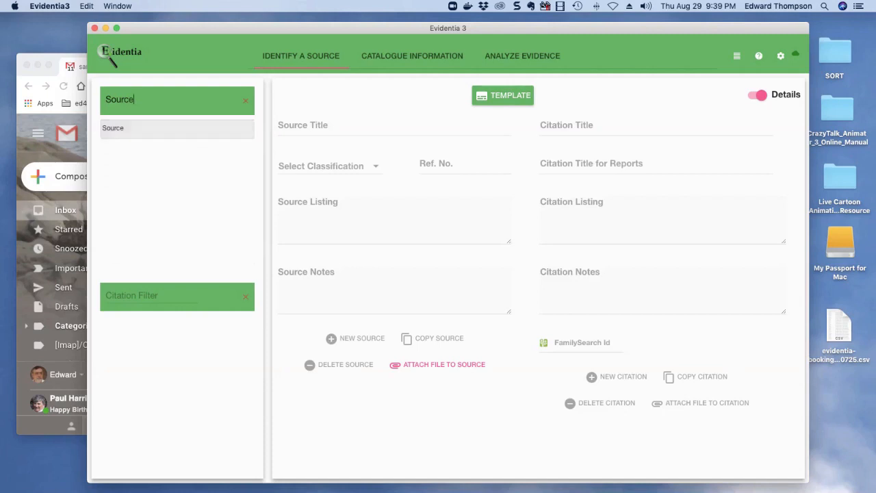
Review the Source - Cite citation's 1939 Registry fields and cancel without changes.
{"action": "left_click", "coordinate": [164, 128]}
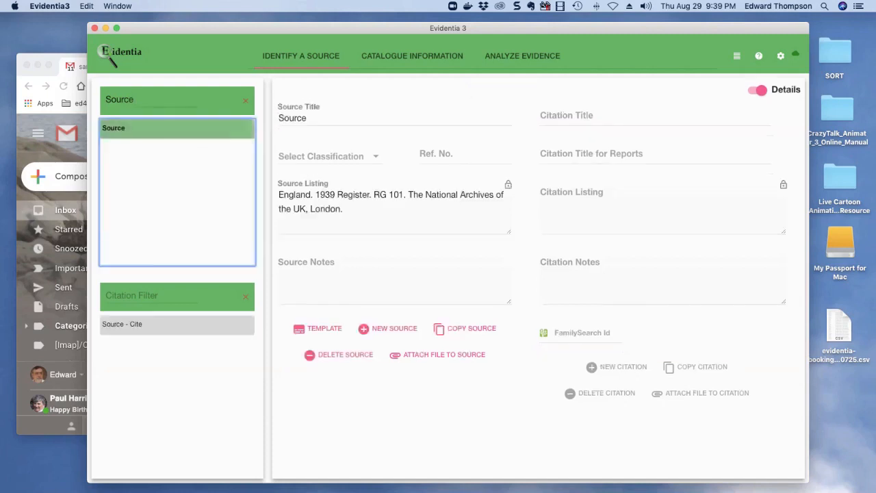
{"action": "left_click", "coordinate": [165, 325]}
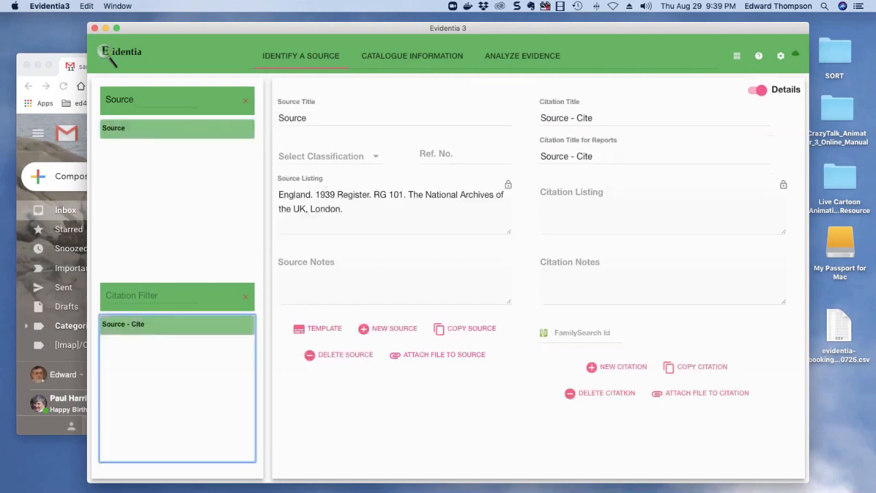
{"action": "left_click", "coordinate": [318, 328]}
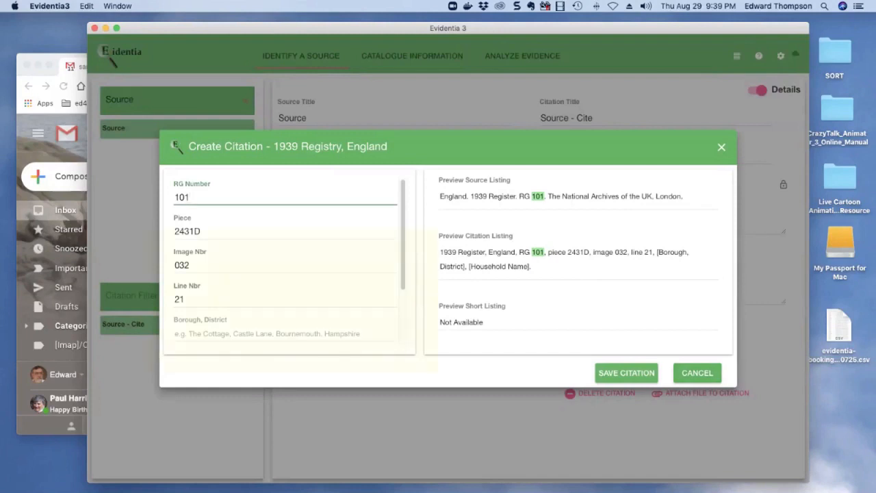
{"action": "scroll", "coordinate": [288, 260], "scroll_direction": "down", "scroll_amount": 3}
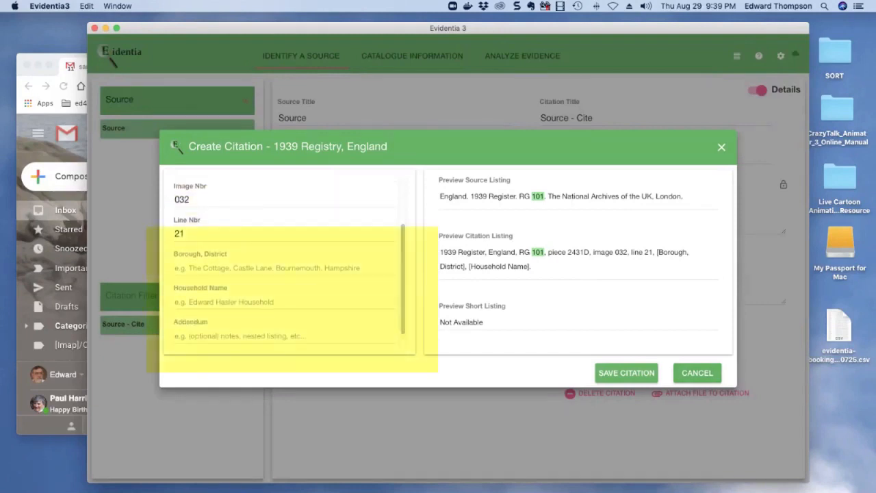
{"action": "scroll", "coordinate": [287, 260], "scroll_direction": "up", "scroll_amount": 1}
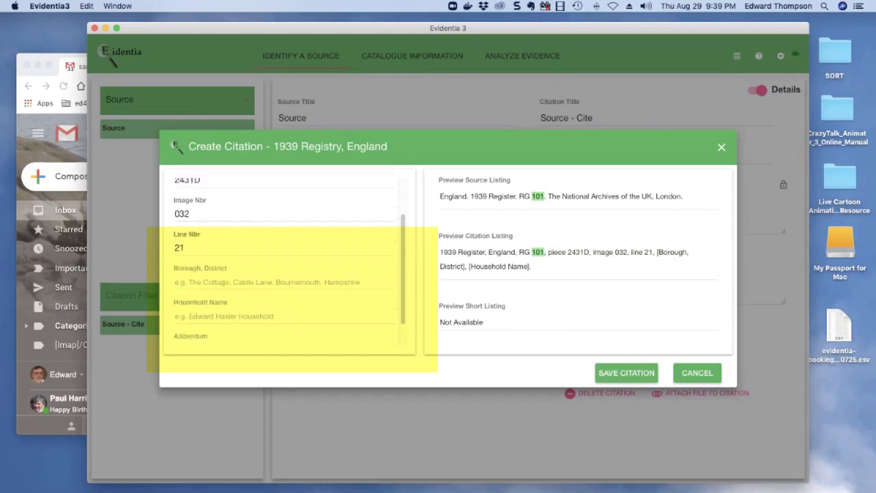
{"action": "scroll", "coordinate": [287, 260], "scroll_direction": "up", "scroll_amount": 2}
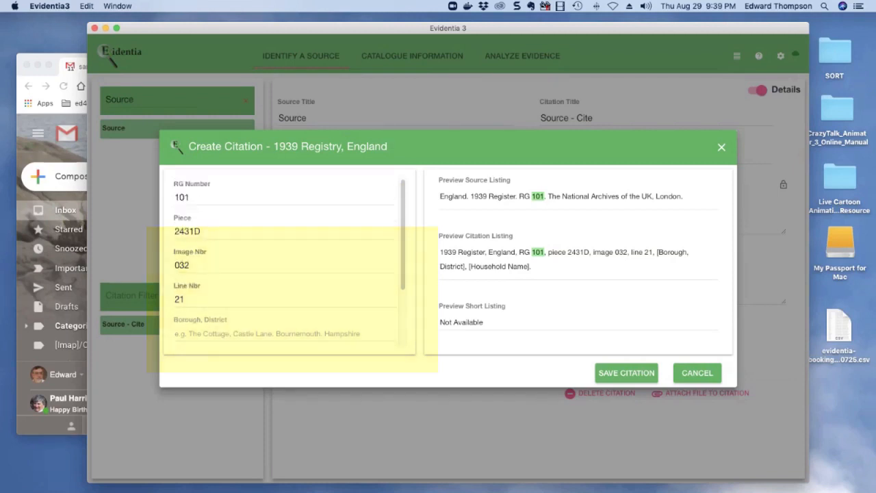
{"action": "left_click", "coordinate": [697, 372]}
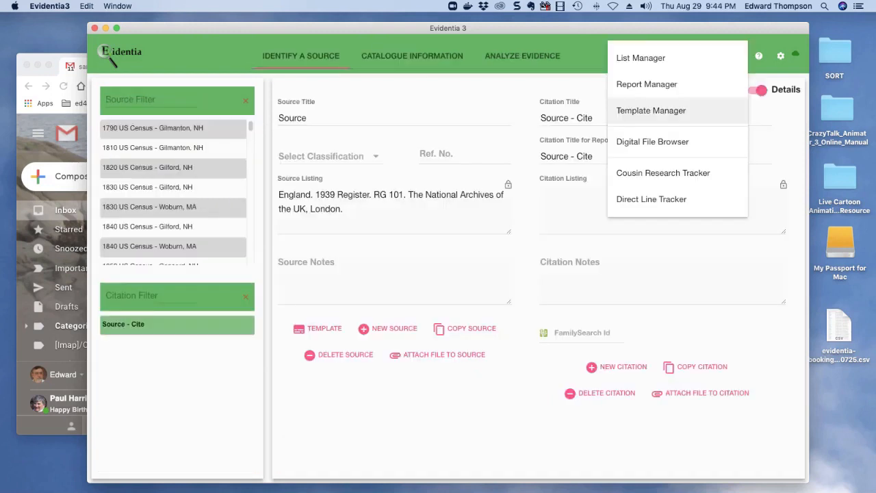
Reopen Template Manager filtered to Vital Records: U.K. and preview the 1939 Registry, England template.
{"action": "left_click", "coordinate": [647, 109]}
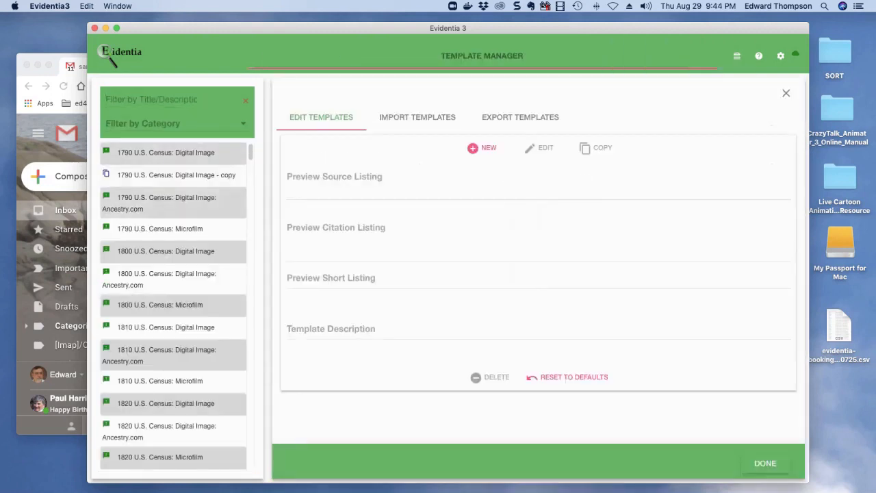
{"action": "left_click", "coordinate": [176, 123]}
{"action": "scroll", "coordinate": [171, 185], "scroll_direction": "down", "scroll_amount": 5}
{"action": "left_click", "coordinate": [157, 243]}
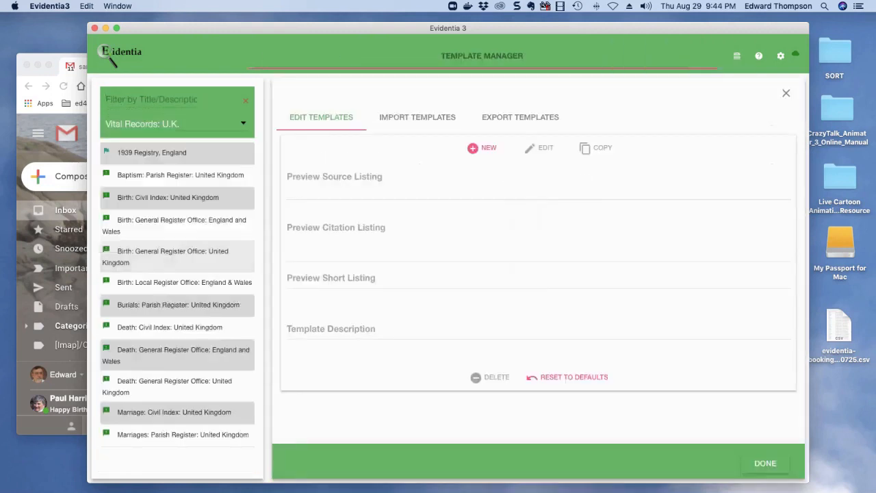
{"action": "left_click", "coordinate": [152, 153]}
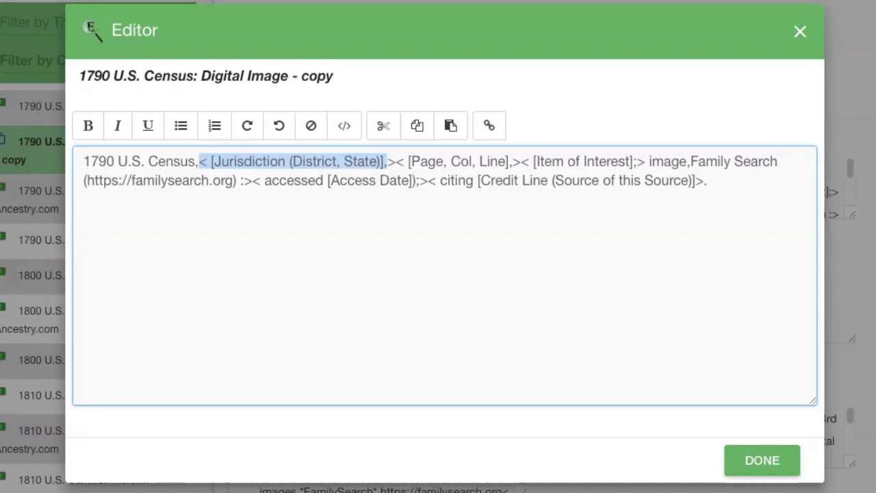
Select the Jurisdiction (District, State) placeholder and its comma in the citation listing.
{"action": "left_click", "coordinate": [708, 181]}
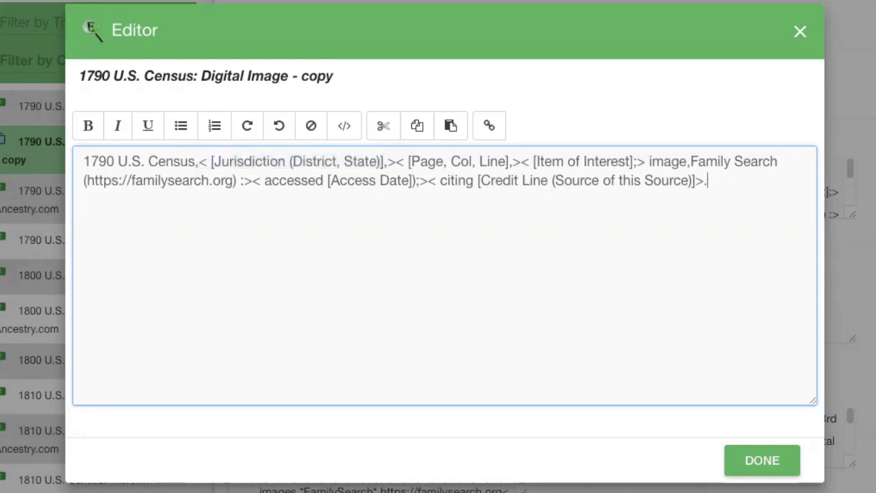
{"action": "left_click", "coordinate": [207, 161]}
{"action": "left_click_drag", "start_coordinate": [207, 162], "coordinate": [214, 161]}
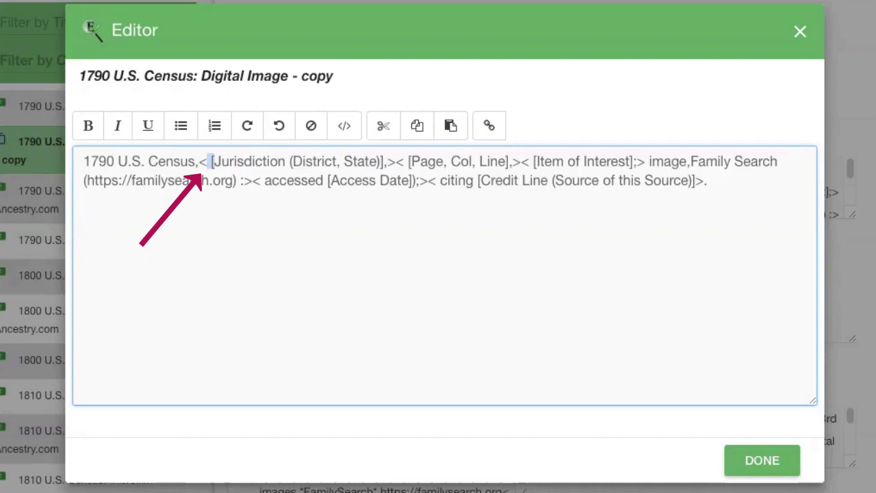
{"action": "left_click_drag", "start_coordinate": [384, 162], "coordinate": [388, 162]}
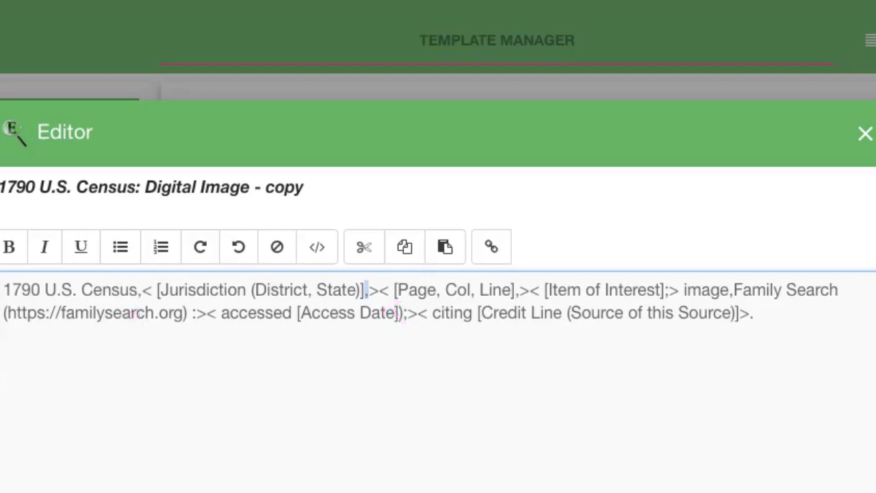
{"action": "left_click_drag", "start_coordinate": [160, 290], "coordinate": [361, 290]}
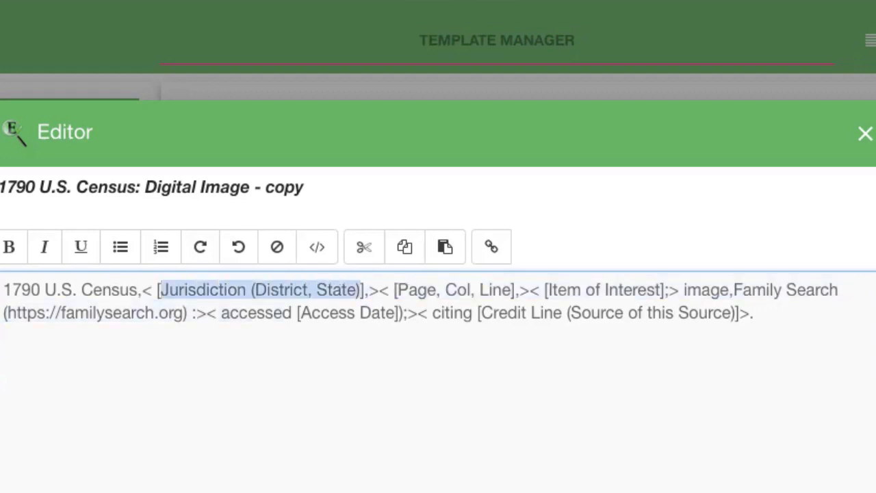
{"action": "left_click_drag", "start_coordinate": [370, 290], "coordinate": [152, 289]}
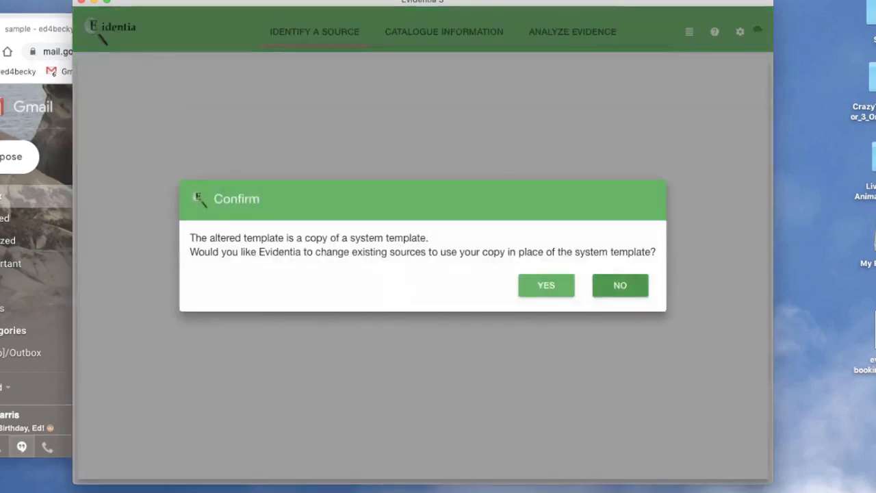
Let existing sources use the altered copy and start a new citation from the 1790 Census source.
{"action": "left_click", "coordinate": [546, 286]}
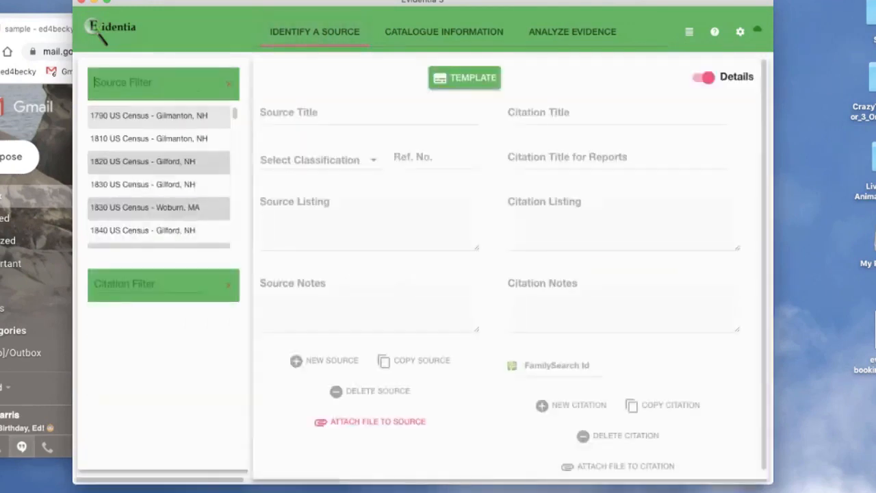
{"action": "left_click", "coordinate": [151, 115]}
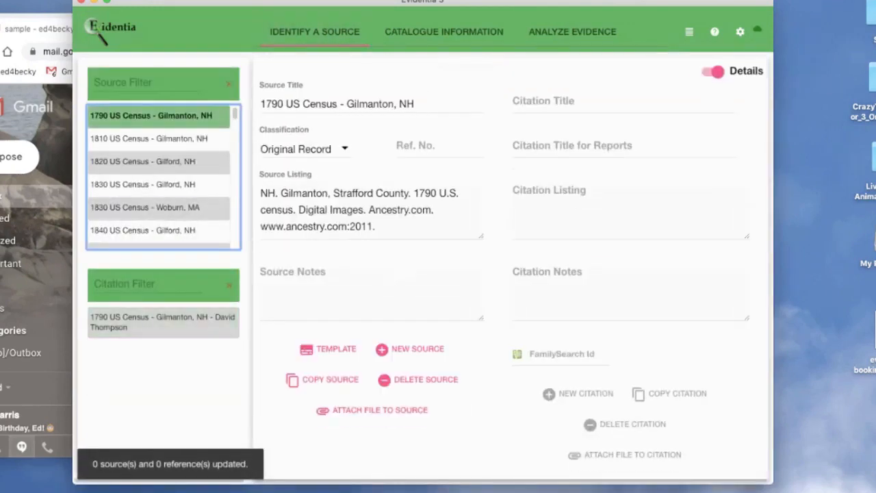
{"action": "left_click", "coordinate": [410, 349]}
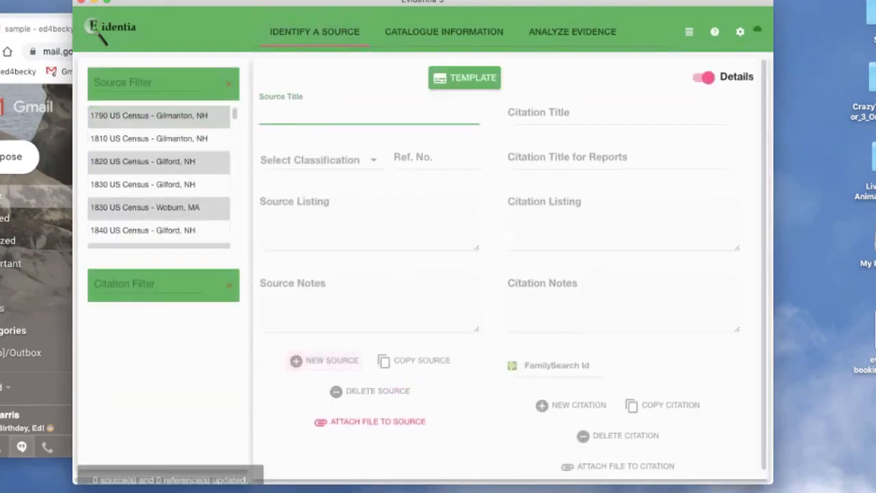
{"action": "left_click", "coordinate": [465, 78]}
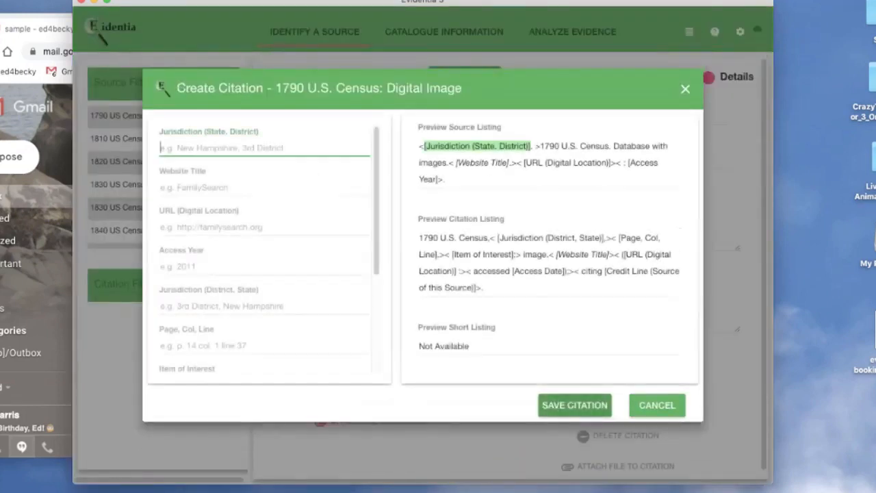
Enter aaa, Website Title bbb, URL ccc, Access Year 2011 and Jurisdiction Boston.
{"action": "type", "text": "aaa"}
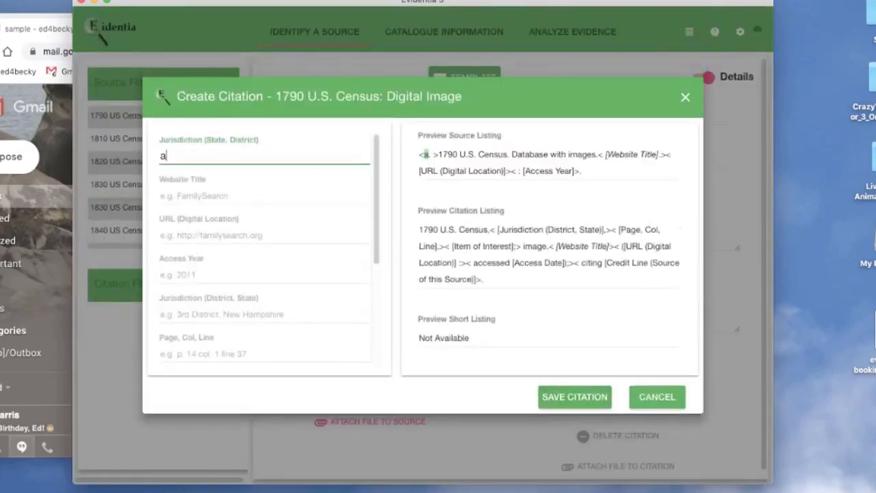
{"action": "key", "text": "Tab"}
{"action": "type", "text": "bbb"}
{"action": "key", "text": "Tab"}
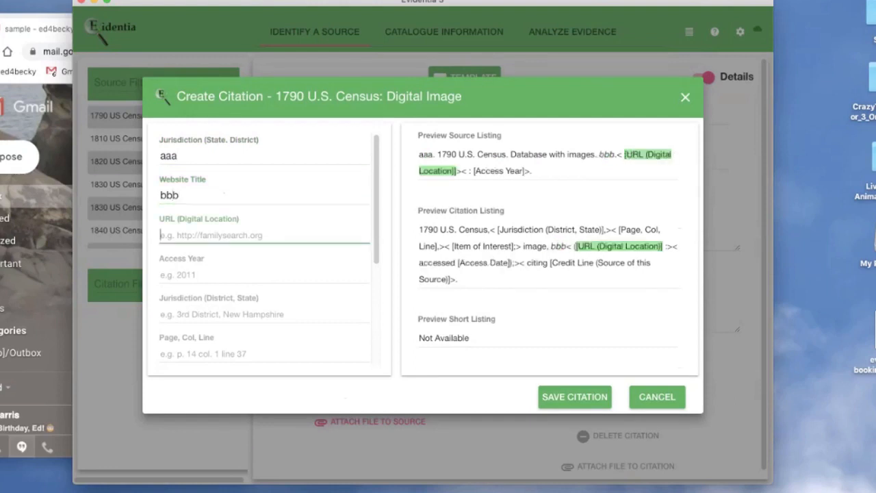
{"action": "type", "text": "ccc"}
{"action": "key", "text": "Tab"}
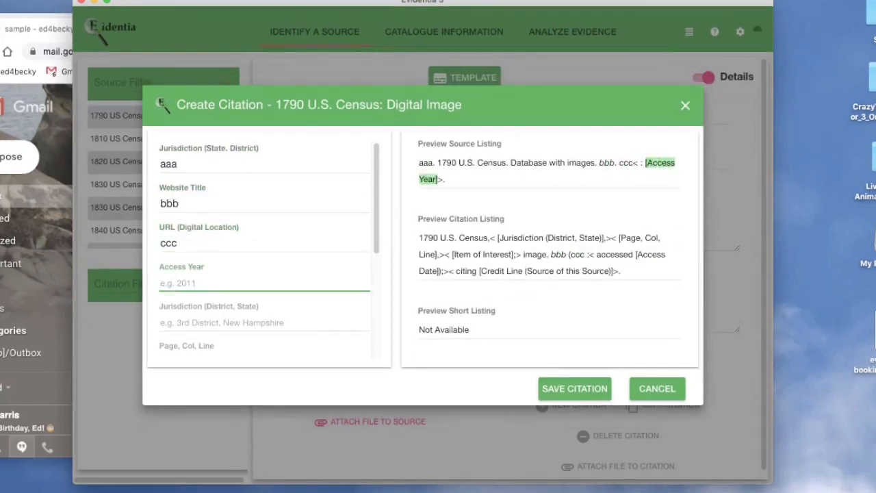
{"action": "type", "text": "2011"}
{"action": "key", "text": "Tab"}
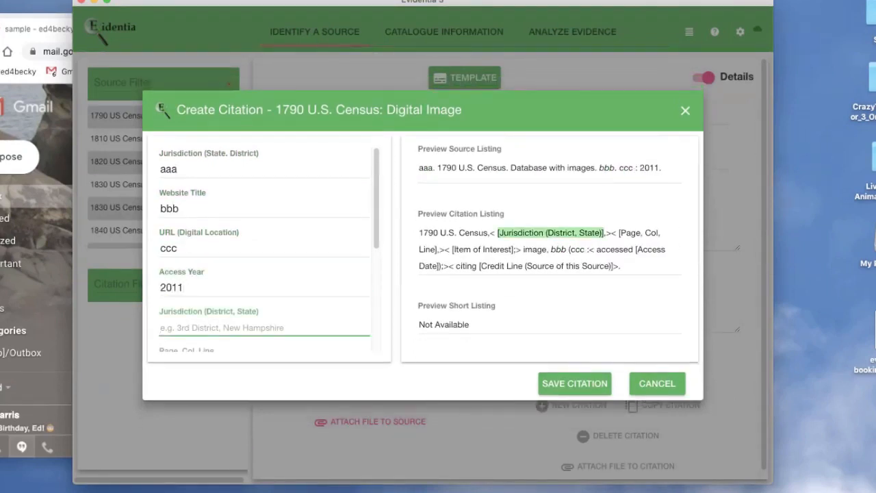
{"action": "type", "text": "Boston"}
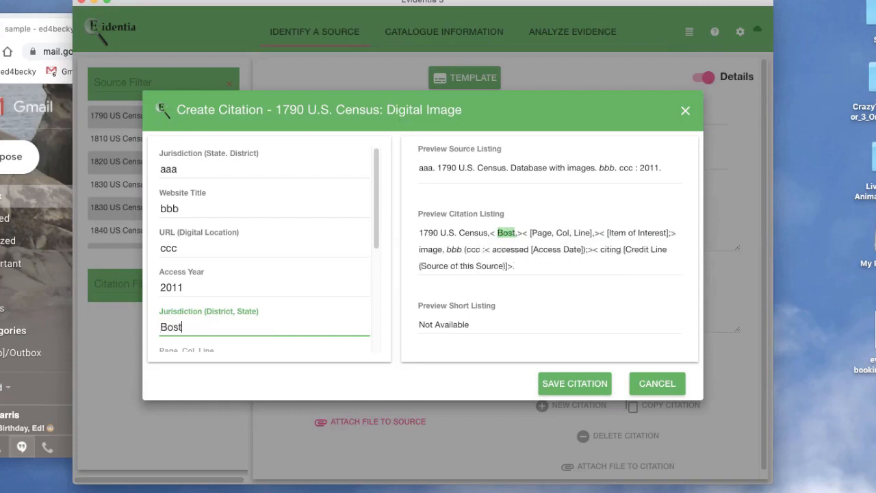
Leave Page, Col, Line empty, set Access Date to 19 Feb 2011, and check the preview.
{"action": "key", "text": "Tab"}
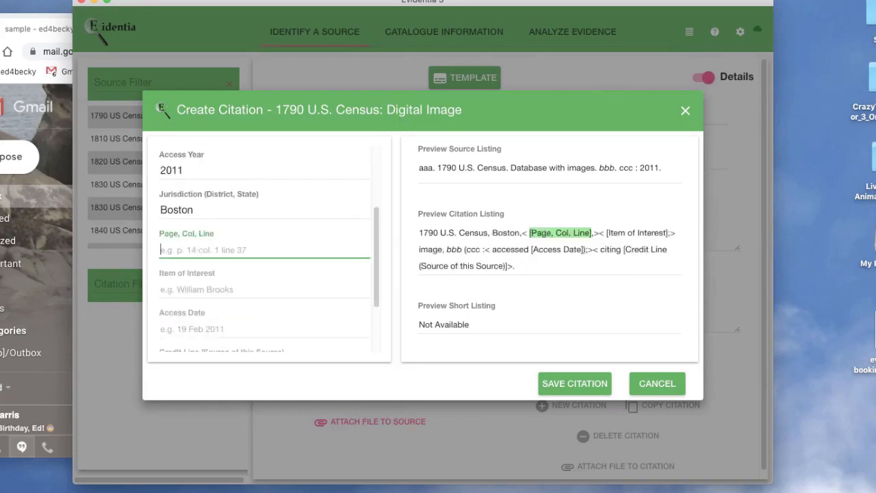
{"action": "key", "text": "Tab"}
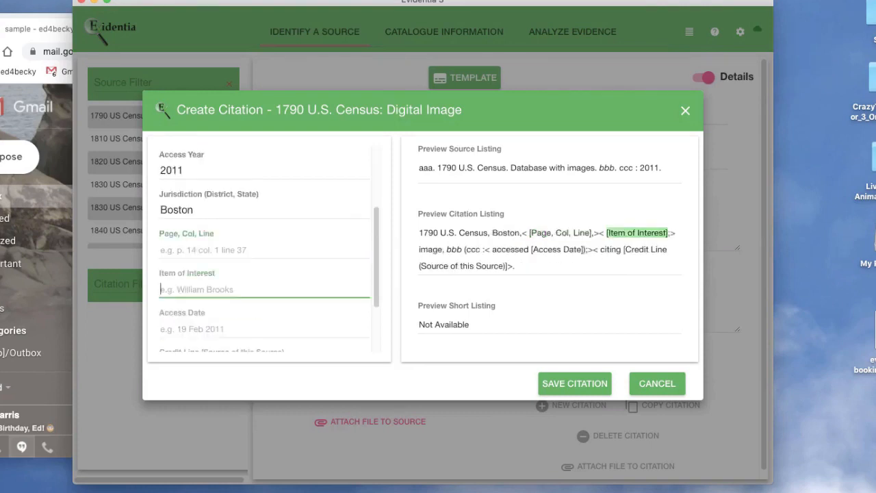
{"action": "key", "text": "Tab"}
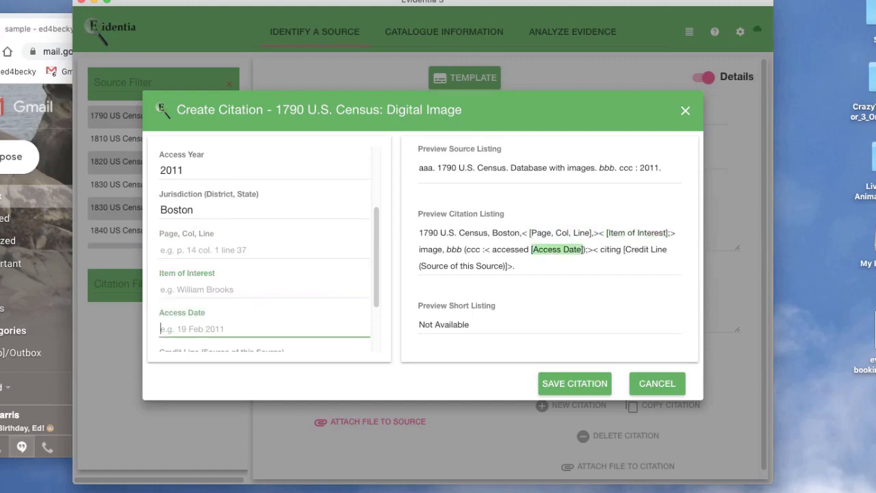
{"action": "type", "text": "19"}
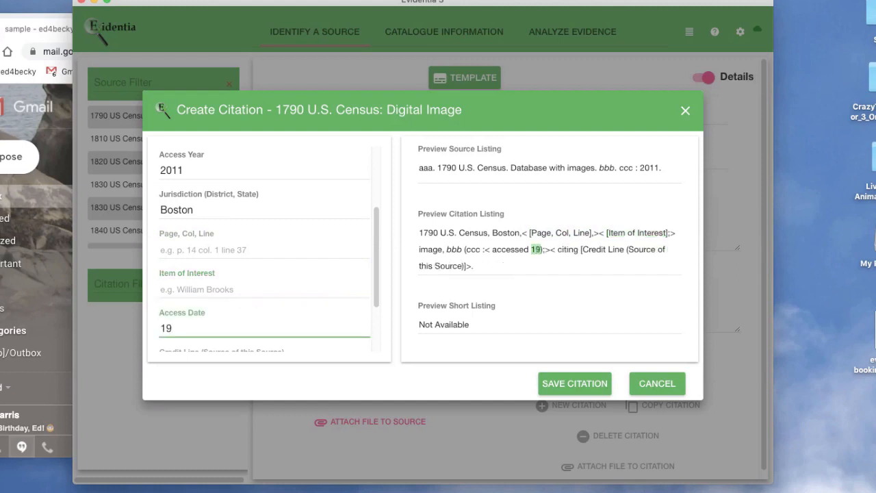
{"action": "type", "text": " Feb"}
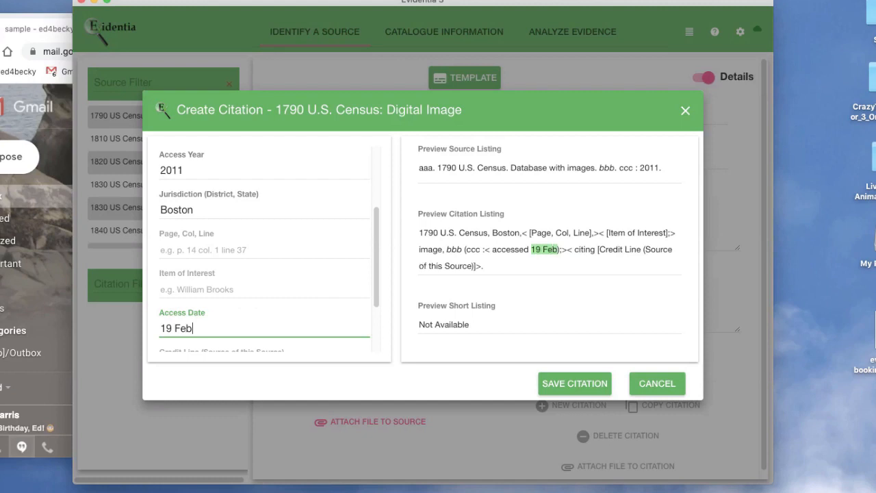
{"action": "type", "text": " 2011"}
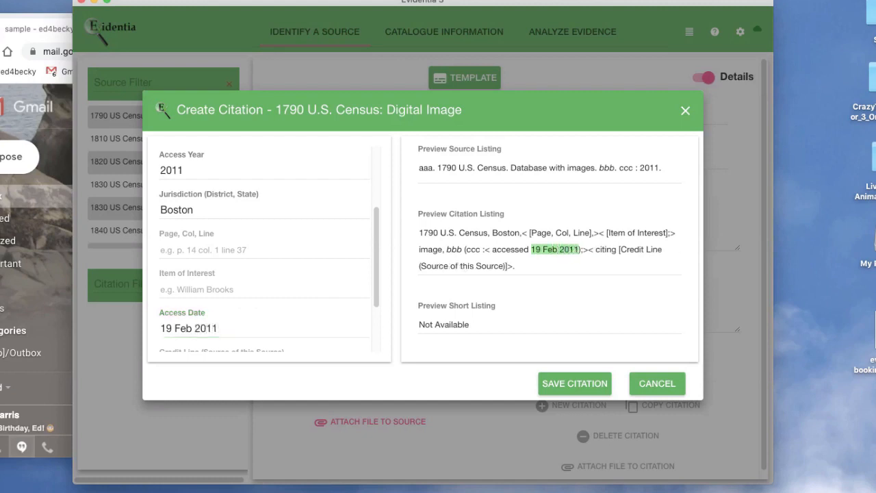
{"action": "left_click_drag", "start_coordinate": [522, 233], "coordinate": [599, 232]}
{"action": "left_click", "coordinate": [599, 233]}
Save the Boston, 19 Feb 2011 citation and open the Template Manager.
{"action": "left_click", "coordinate": [574, 383]}
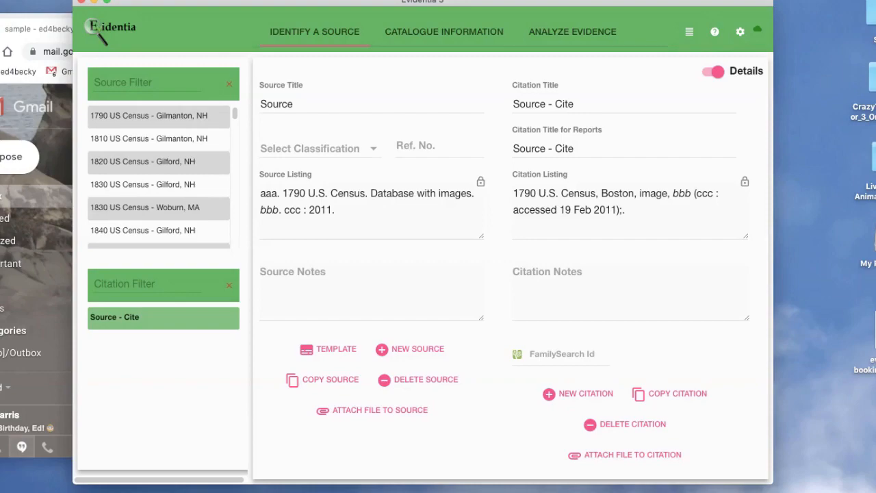
{"action": "left_click", "coordinate": [689, 32]}
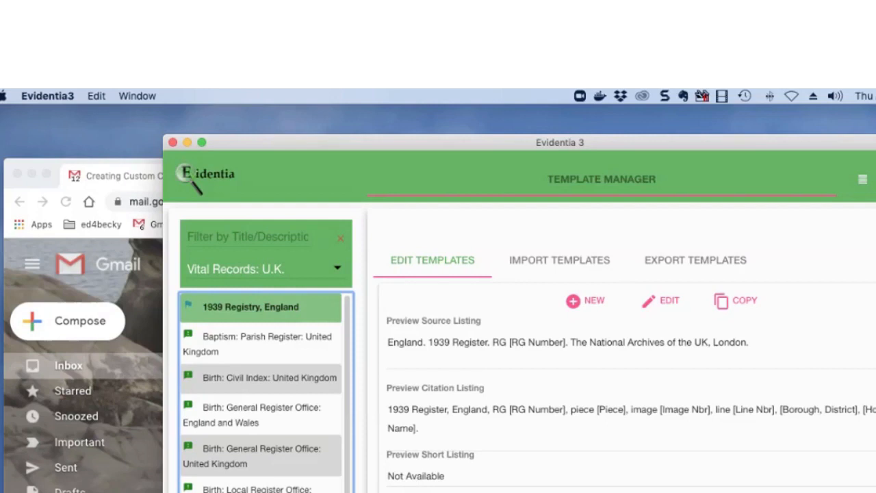
Replace the Vital Records: U.K. filter with Ancestry.com and preview the first digital image template.
{"action": "left_click", "coordinate": [340, 238]}
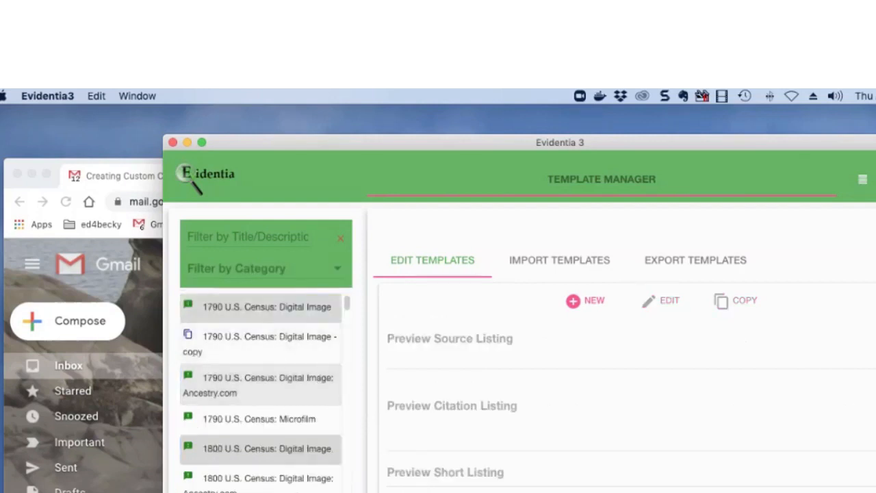
{"action": "scroll", "coordinate": [260, 393], "scroll_direction": "down", "scroll_amount": 6}
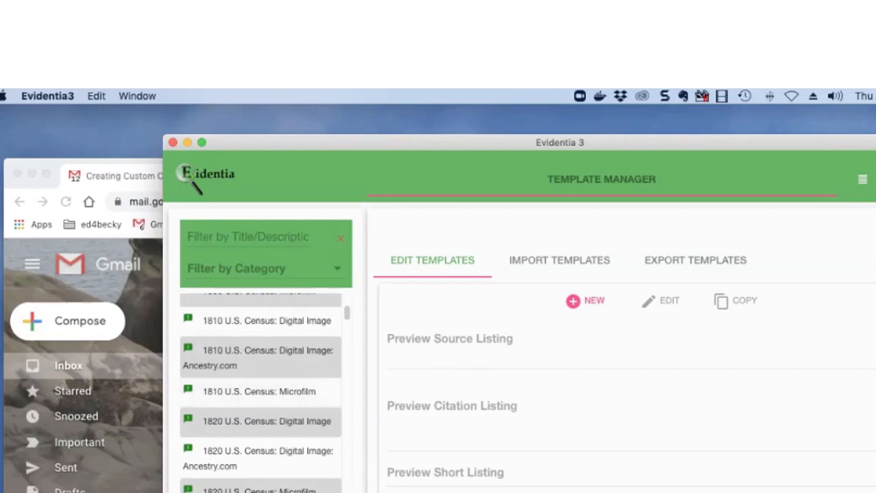
{"action": "left_click", "coordinate": [282, 268]}
{"action": "left_click", "coordinate": [273, 269]}
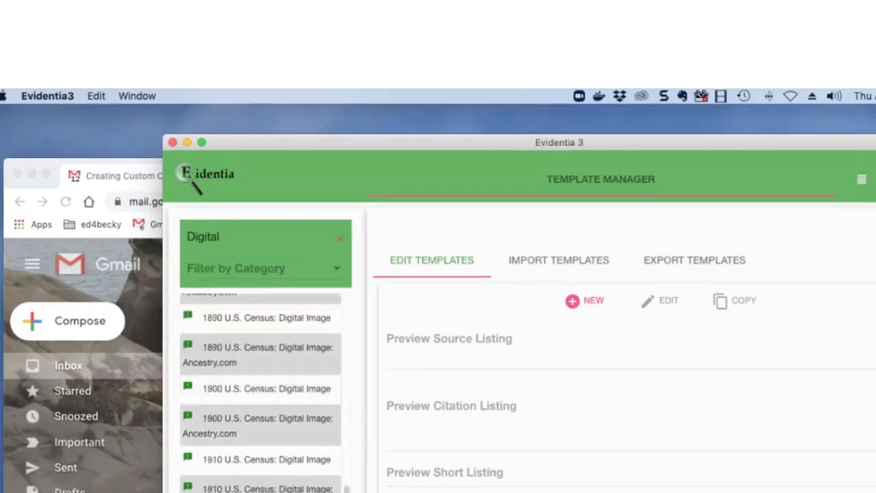
{"action": "scroll", "coordinate": [260, 383], "scroll_direction": "down", "scroll_amount": 5}
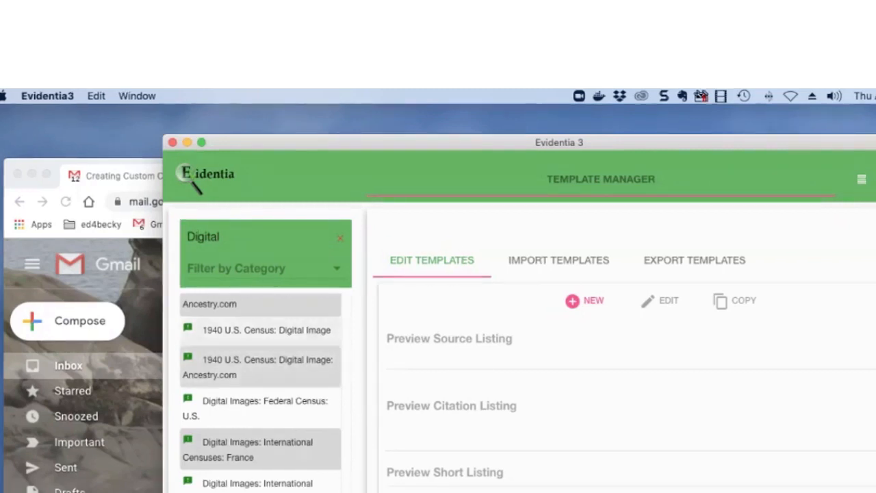
{"action": "left_click", "coordinate": [260, 306]}
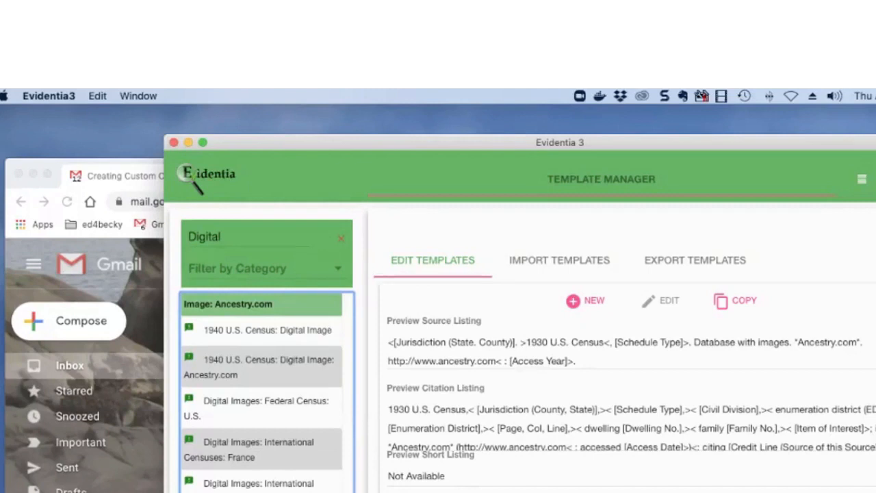
{"action": "scroll", "coordinate": [267, 390], "scroll_direction": "up", "scroll_amount": 15}
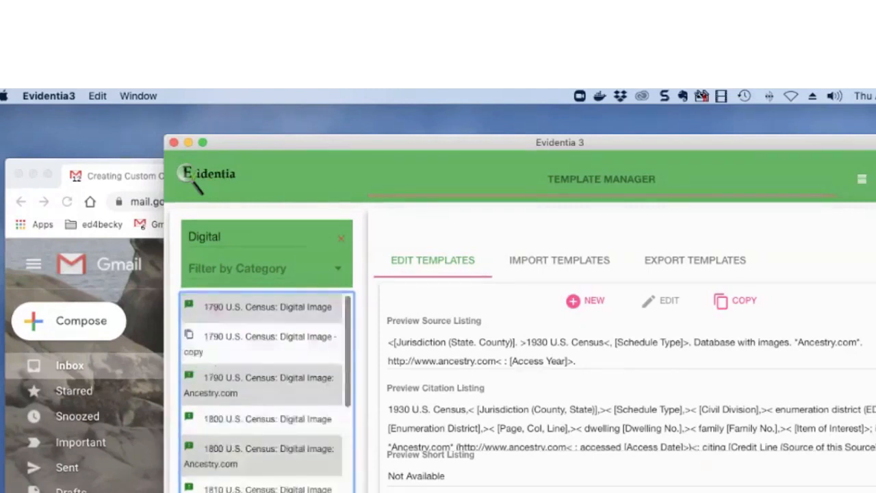
Copy the 1830 U.S. Census: Digital Image: Ancestry.com template.
{"action": "left_click", "coordinate": [265, 269]}
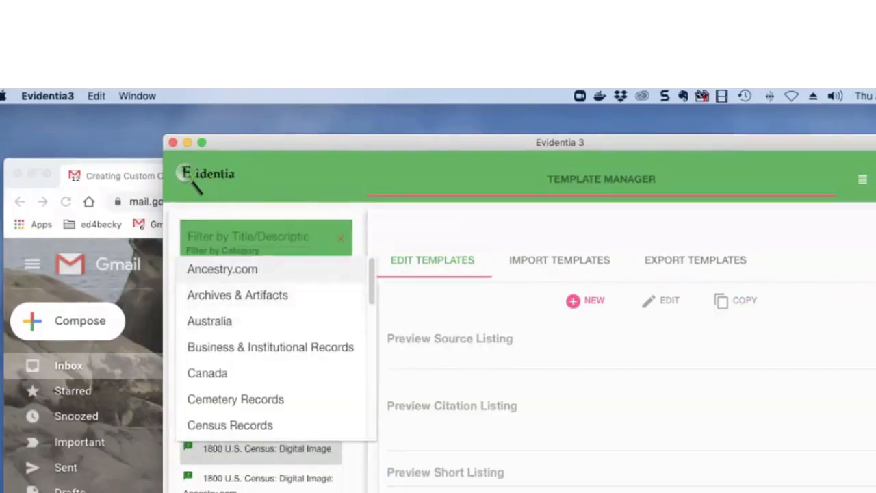
{"action": "left_click", "coordinate": [253, 269]}
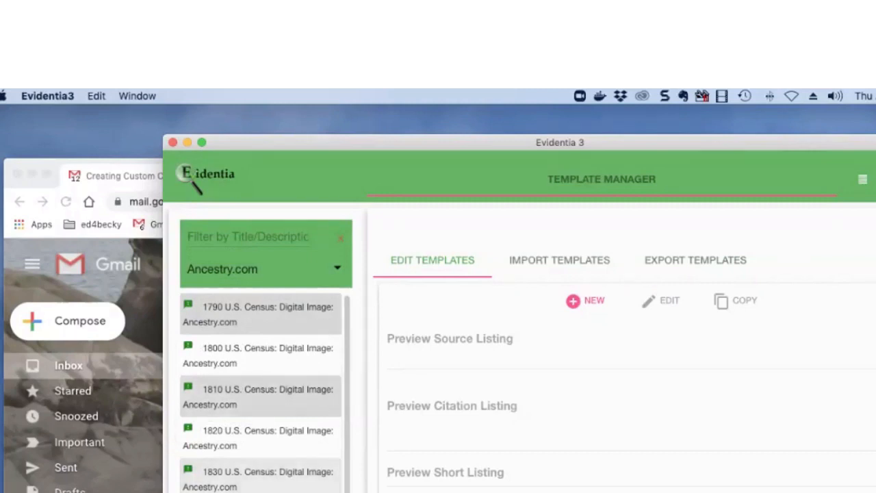
{"action": "left_click", "coordinate": [265, 482]}
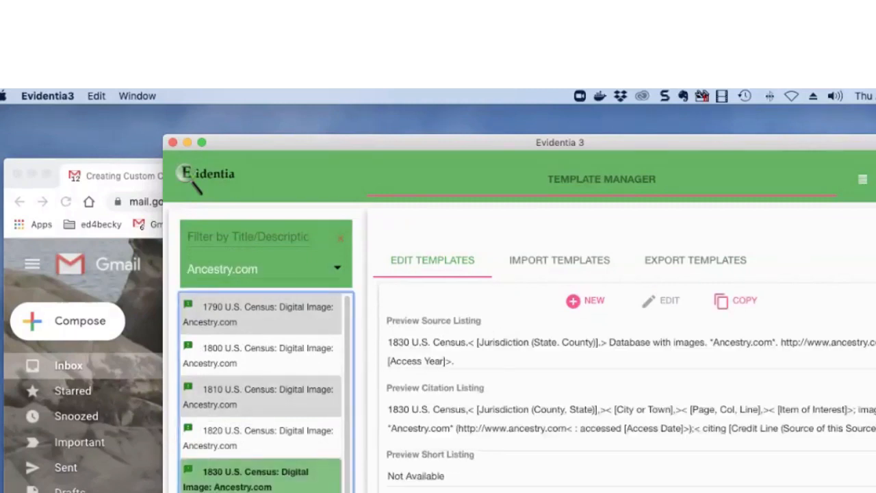
{"action": "left_click", "coordinate": [738, 300]}
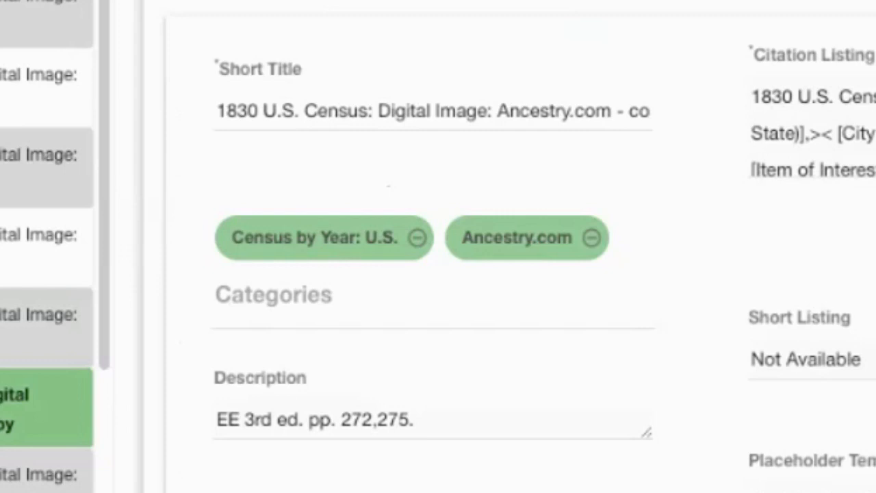
Retitle the copied template to '1939 Registry, England: Ancestry.com', dropping 'Digital Image:' and '- copy'.
{"action": "left_click_drag", "start_coordinate": [368, 111], "coordinate": [217, 111]}
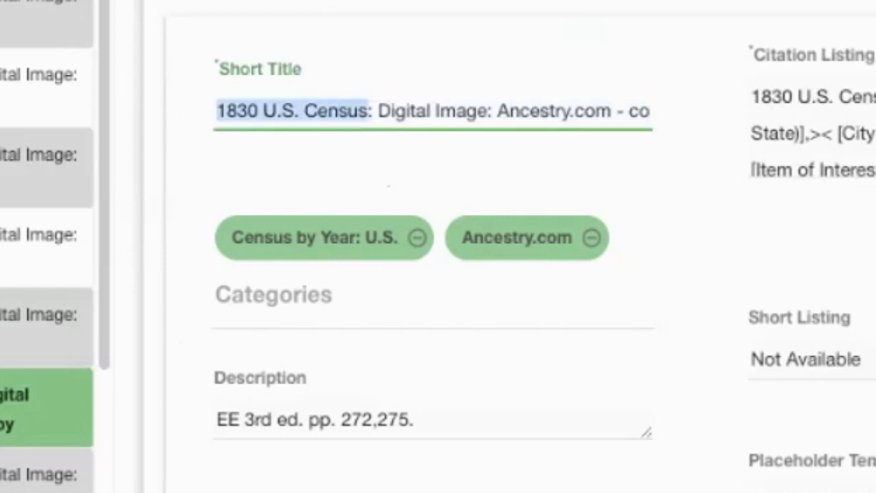
{"action": "type", "text": "18"}
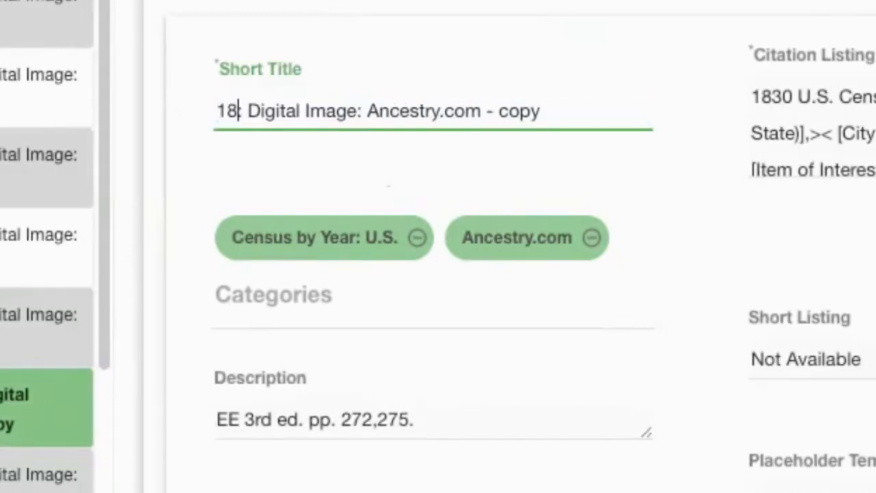
{"action": "key", "text": "BackSpace"}
{"action": "type", "text": "939 Reg"}
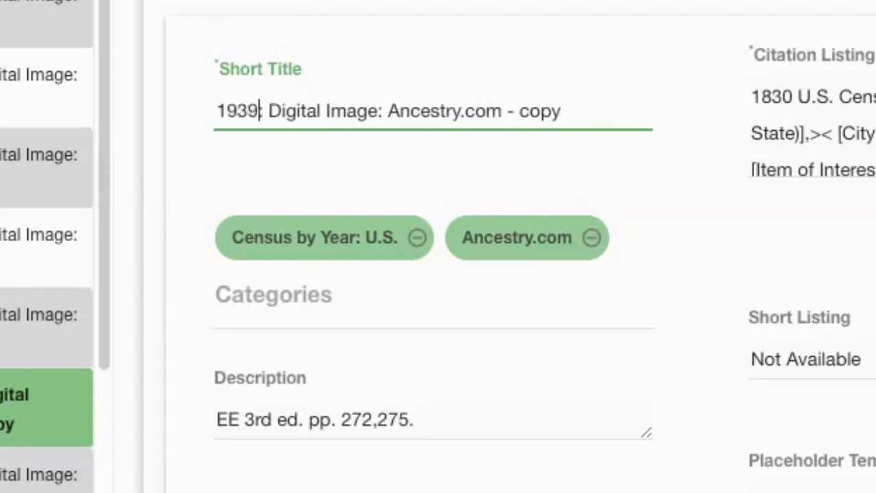
{"action": "type", "text": "istry"}
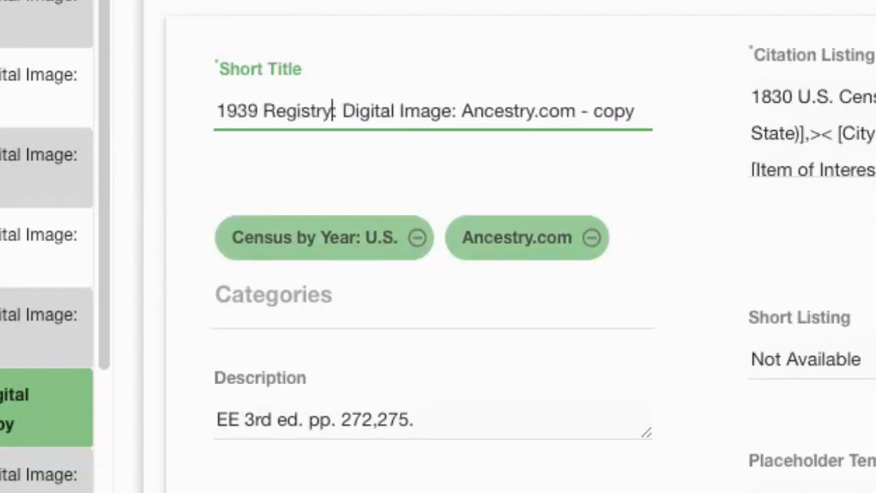
{"action": "type", "text": ", En"}
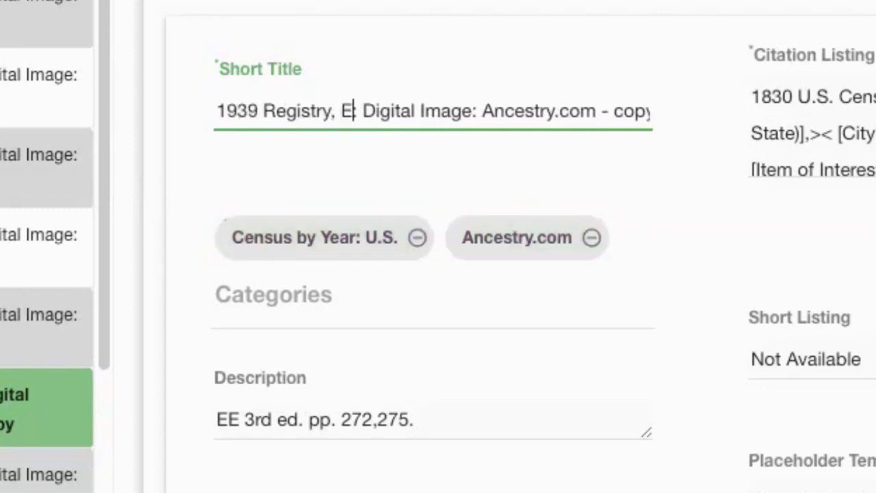
{"action": "type", "text": "glas"}
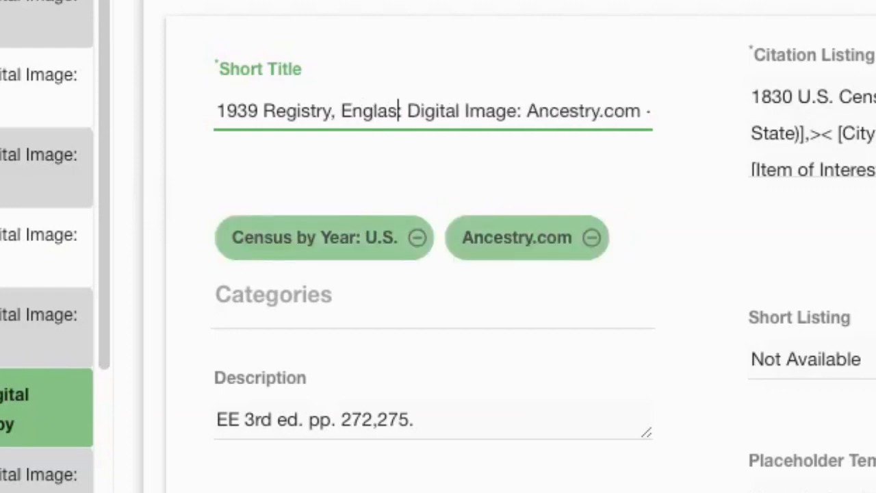
{"action": "key", "text": "Right"}
{"action": "key", "text": "Right"}
{"action": "key", "text": "alt+shift+Right"}
{"action": "key", "text": "alt+shift+Right"}
{"action": "key", "text": "shift+Right"}
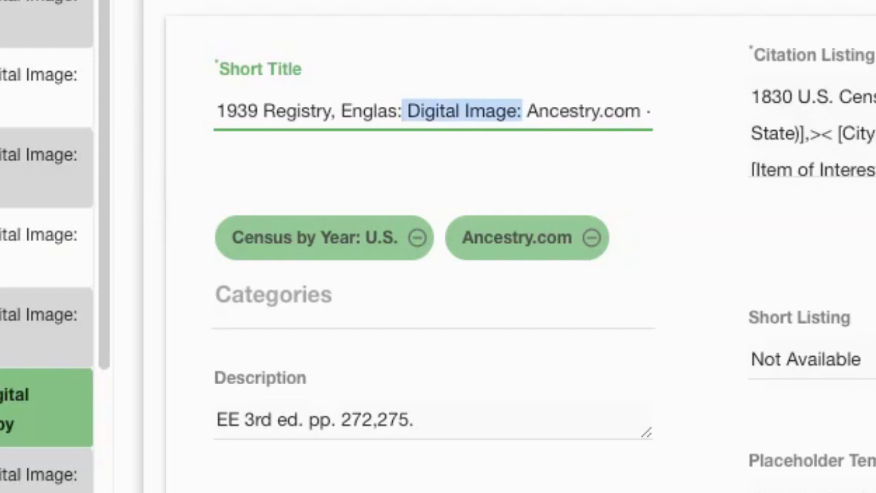
{"action": "key", "text": "BackSpace"}
{"action": "key", "text": "End"}
{"action": "key", "text": "alt+shift+Left"}
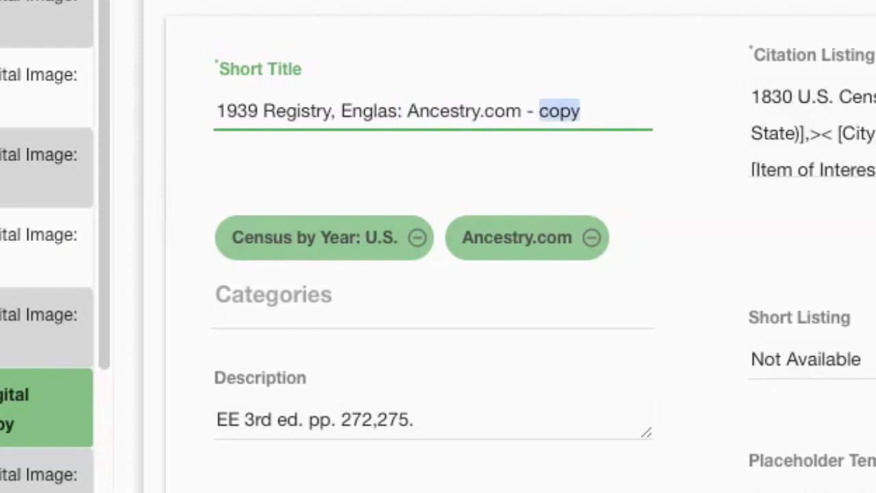
{"action": "key", "text": "BackSpace"}
{"action": "key", "text": "BackSpace"}
{"action": "key", "text": "BackSpace"}
{"action": "key", "text": "BackSpace"}
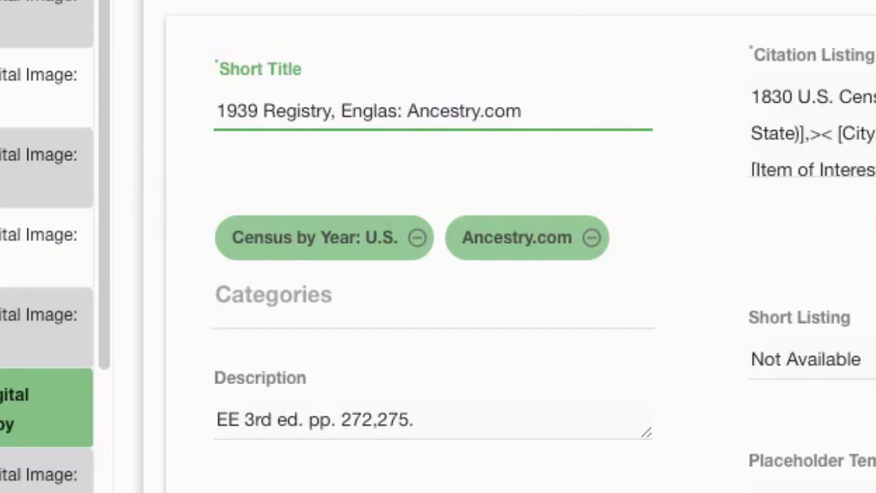
Remove the Census by Year: U.S. category and correct 'Englas' to 'England' in the title.
{"action": "left_click", "coordinate": [417, 238]}
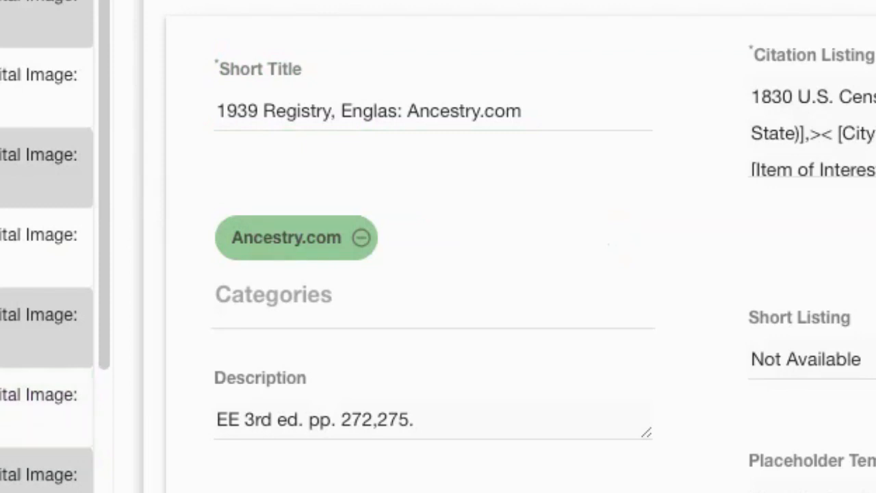
{"action": "left_click", "coordinate": [398, 111]}
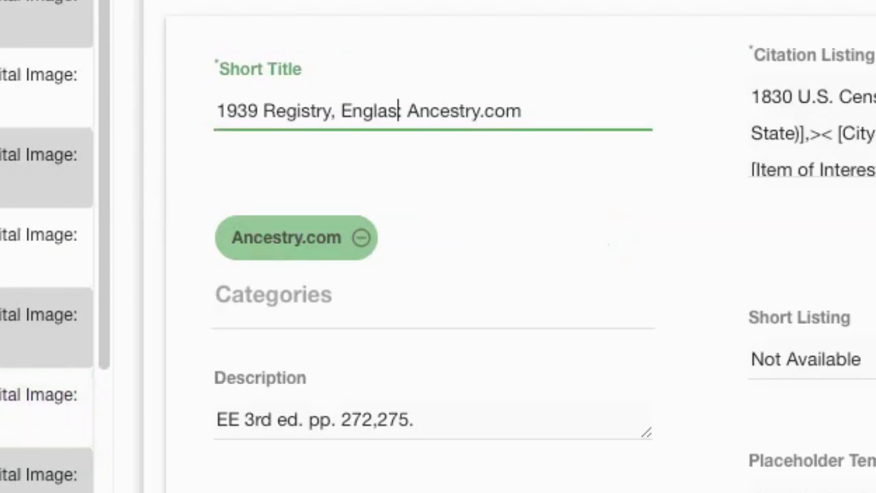
{"action": "key", "text": "BackSpace"}
{"action": "type", "text": "nd"}
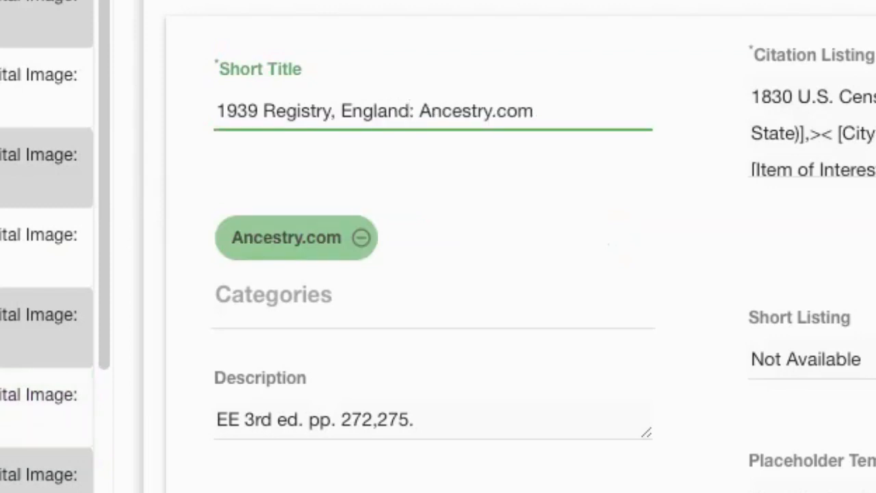
Add the England and Census: U.K. categories to the template.
{"action": "key", "text": "Tab"}
{"action": "type", "text": "E"}
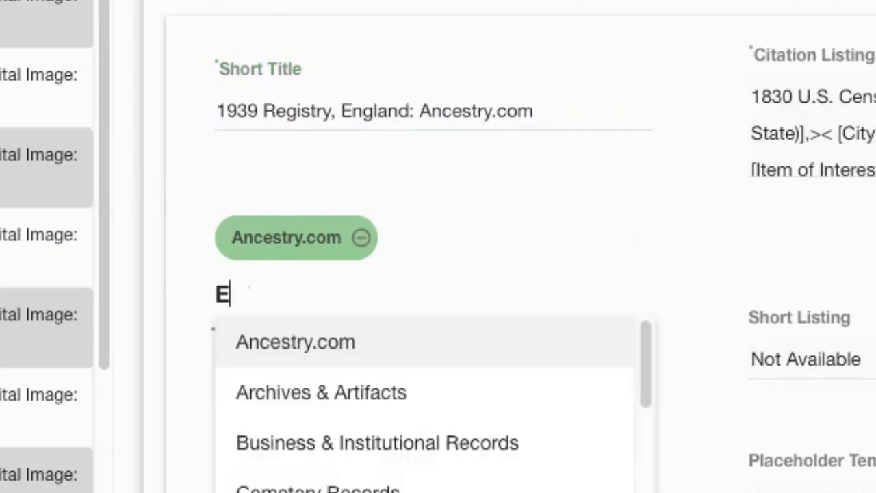
{"action": "type", "text": "ngl"}
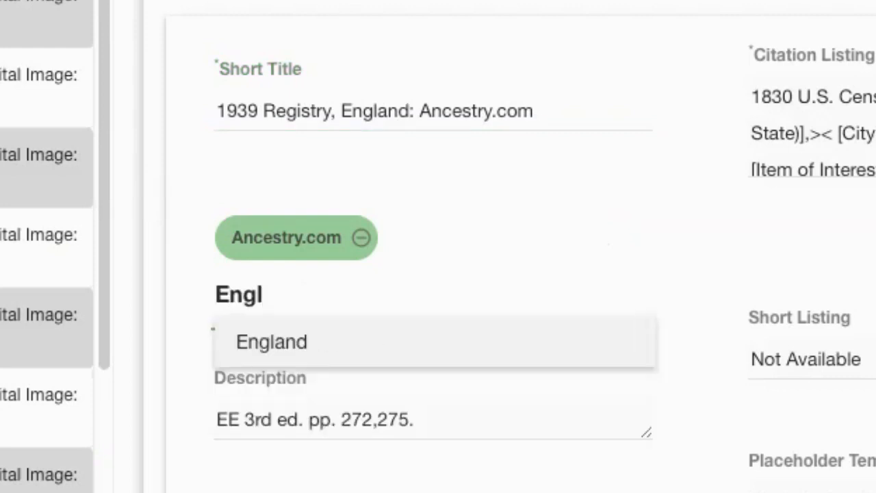
{"action": "key", "text": "Return"}
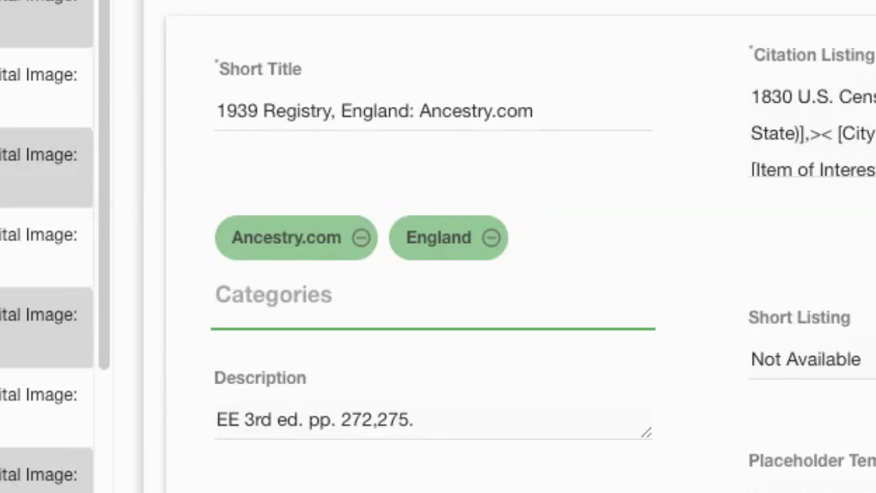
{"action": "type", "text": "U"}
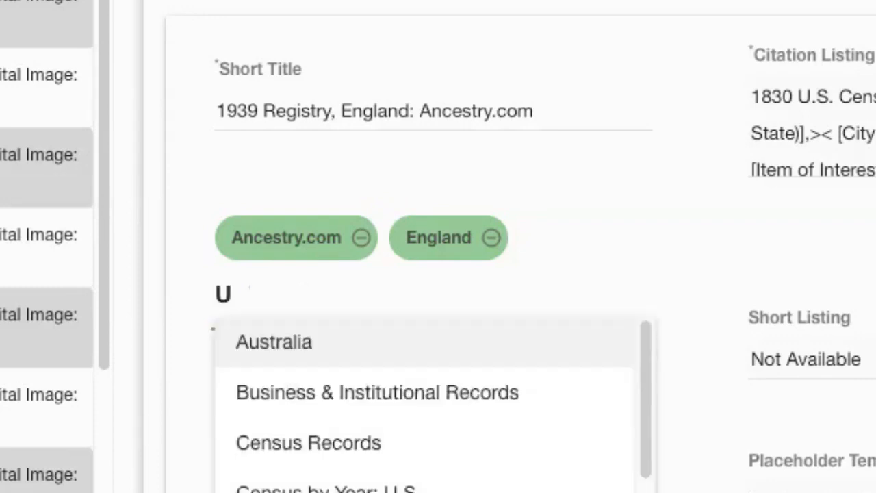
{"action": "left_click", "coordinate": [283, 492]}
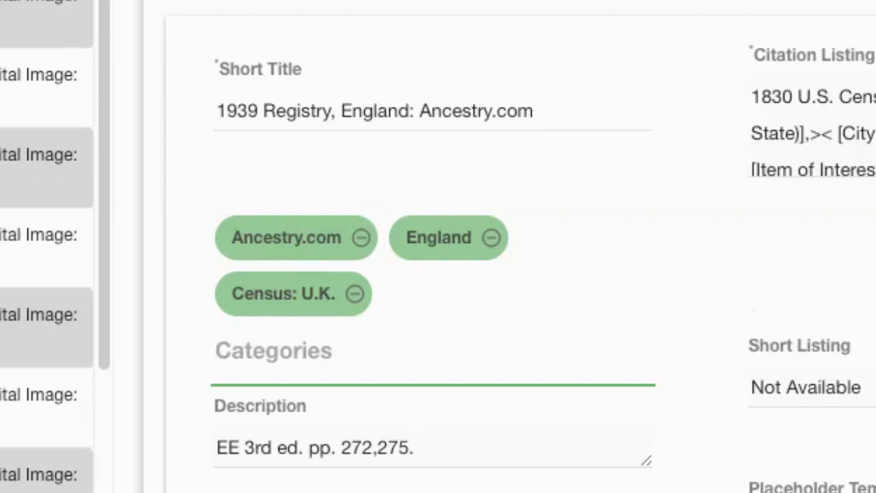
Enlarge the Source Listing box to show all its text and select its beginning.
{"action": "scroll", "coordinate": [437, 274], "scroll_direction": "down", "scroll_amount": 3}
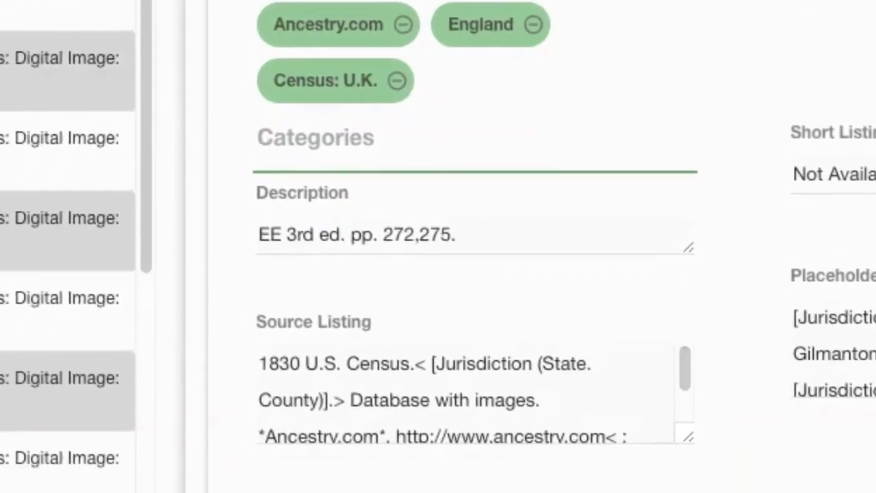
{"action": "left_click_drag", "start_coordinate": [686, 436], "coordinate": [700, 483]}
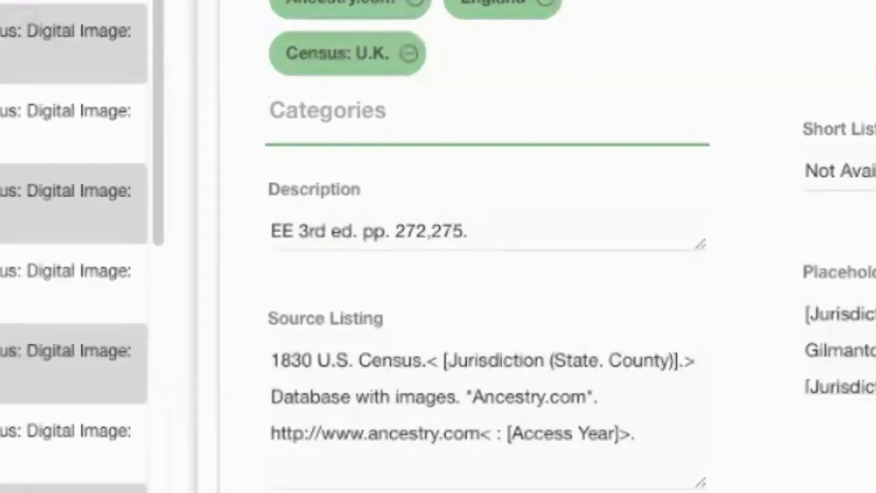
{"action": "scroll", "coordinate": [479, 274], "scroll_direction": "up", "scroll_amount": 3}
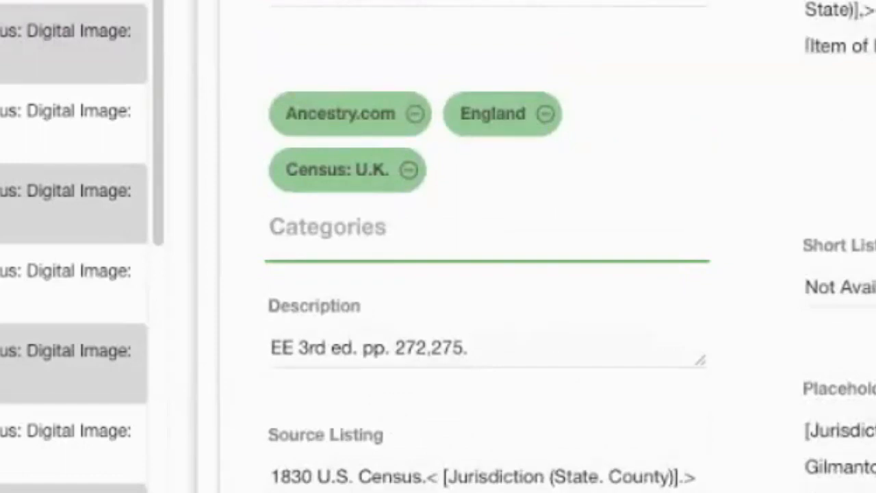
{"action": "left_click", "coordinate": [438, 2]}
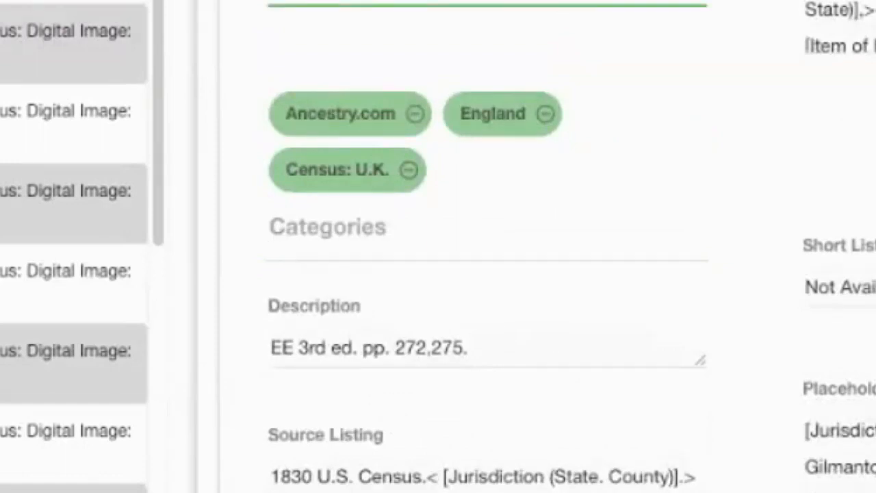
{"action": "scroll", "coordinate": [486, 274], "scroll_direction": "down", "scroll_amount": 5}
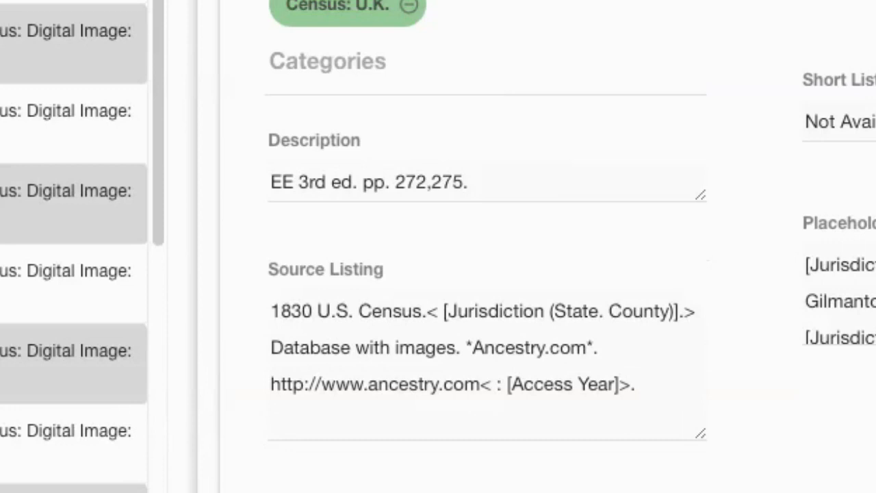
{"action": "left_click_drag", "start_coordinate": [271, 311], "coordinate": [393, 311]}
Paste '1939 Registry, England:' at the start of the Source Listing.
{"action": "left_click", "coordinate": [271, 311]}
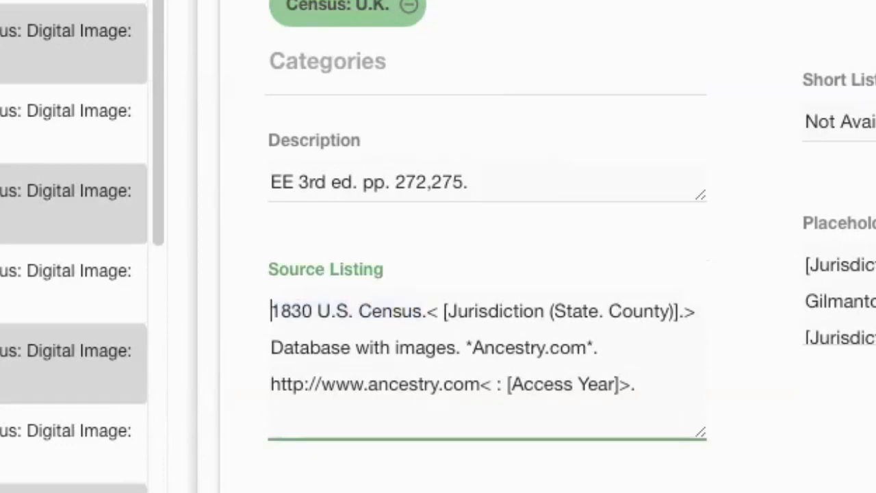
{"action": "key", "text": "super+v"}
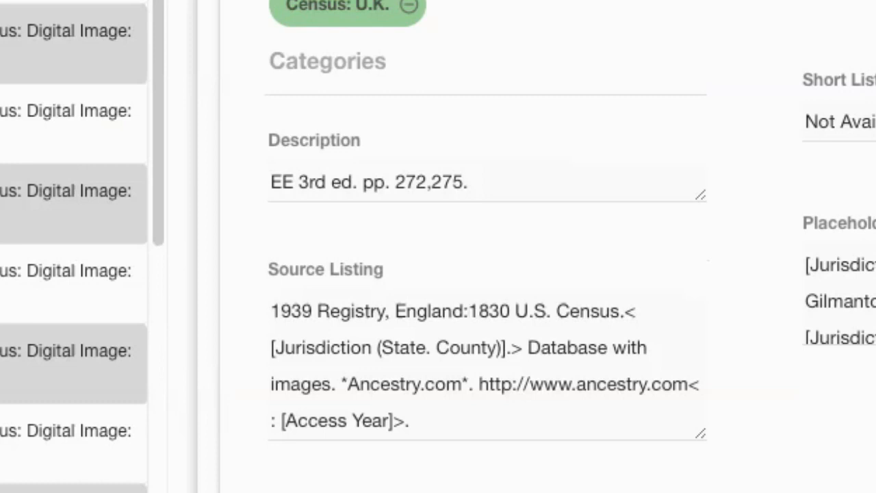
{"action": "left_click", "coordinate": [502, 348]}
{"action": "left_click_drag", "start_coordinate": [503, 347], "coordinate": [275, 348]}
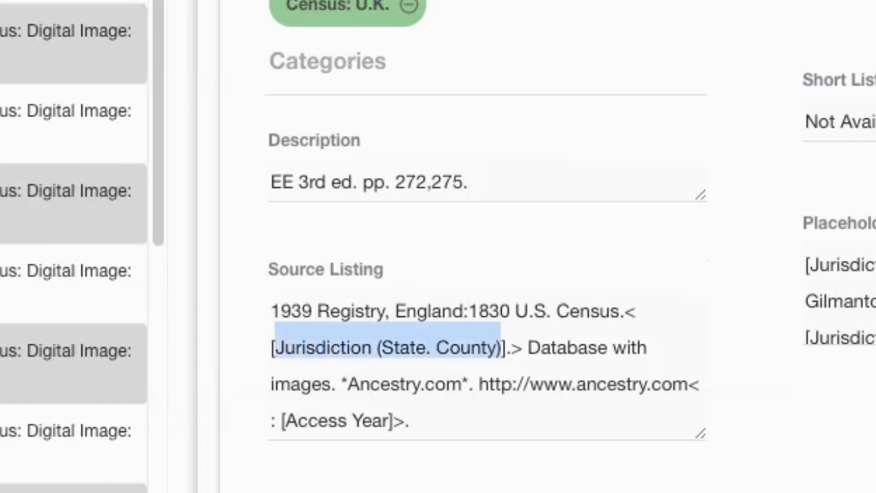
{"action": "left_click", "coordinate": [272, 311]}
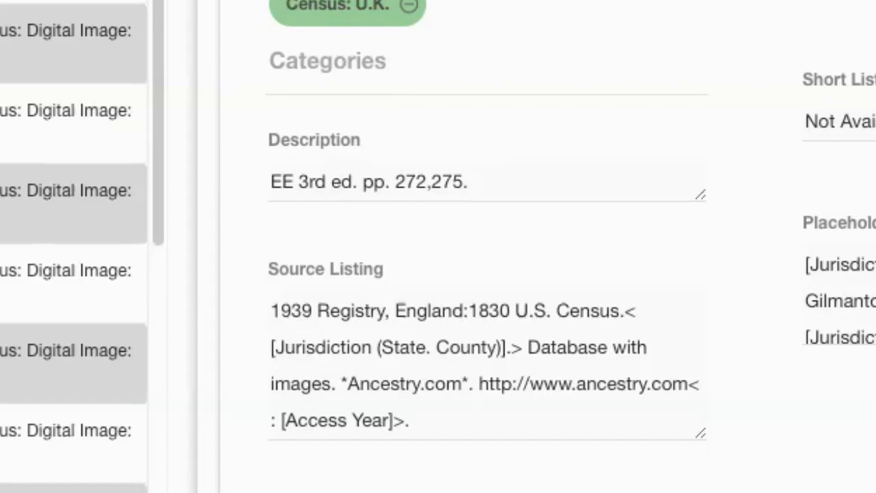
Delete the 1830 census title and Jurisdiction placeholder from the Source Listing in the editor.
{"action": "double_click", "coordinate": [489, 311]}
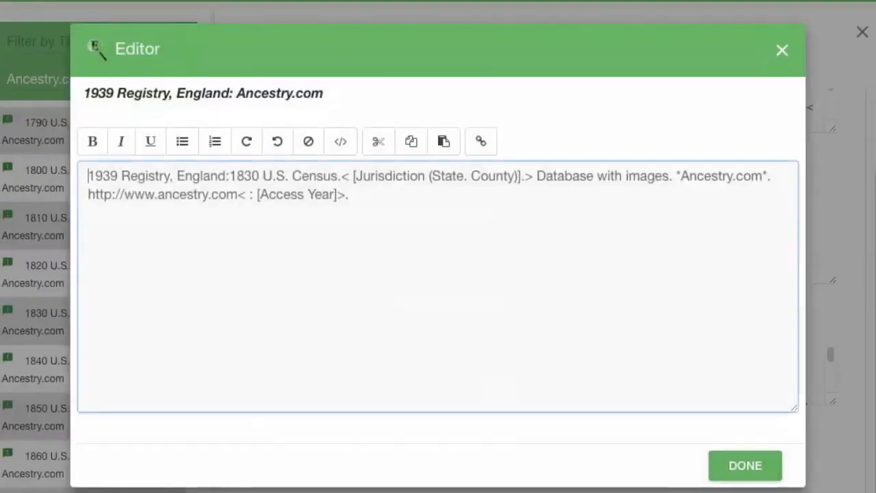
{"action": "left_click_drag", "start_coordinate": [229, 175], "coordinate": [532, 176]}
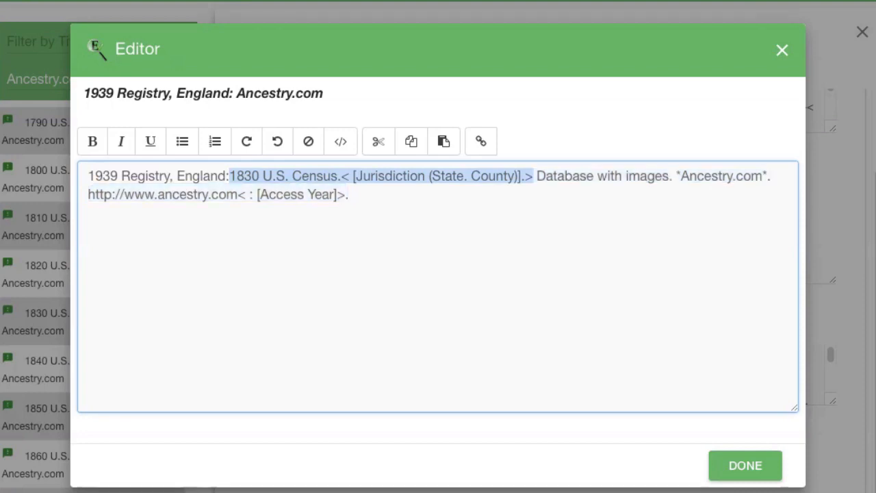
{"action": "key", "text": "BackSpace"}
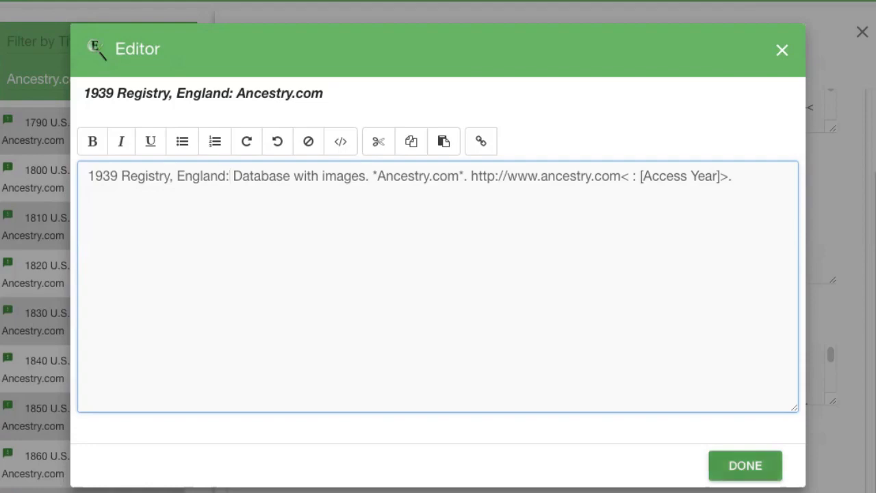
{"action": "left_click", "coordinate": [746, 465]}
{"action": "scroll", "coordinate": [546, 287], "scroll_direction": "up", "scroll_amount": 3}
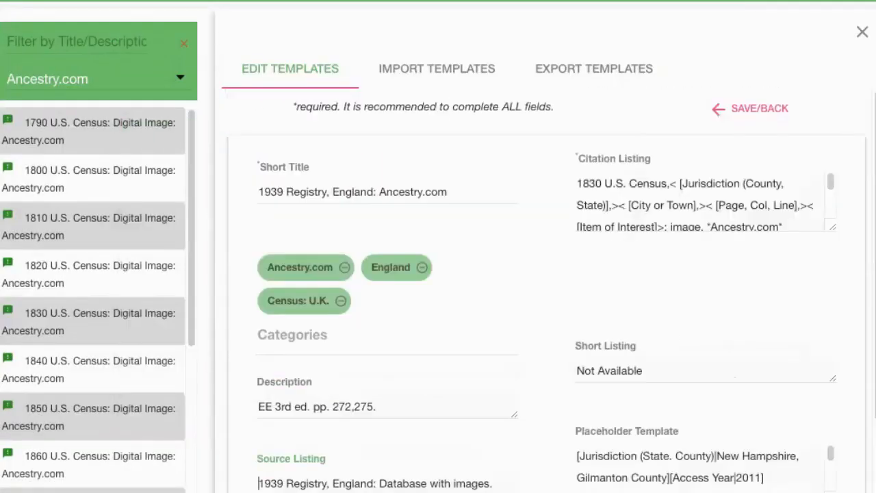
Replace the 1830 U.S. Census title in the Citation Listing with '1939 Register, Englad'.
{"action": "left_click_drag", "start_coordinate": [729, 268], "coordinate": [727, 460]}
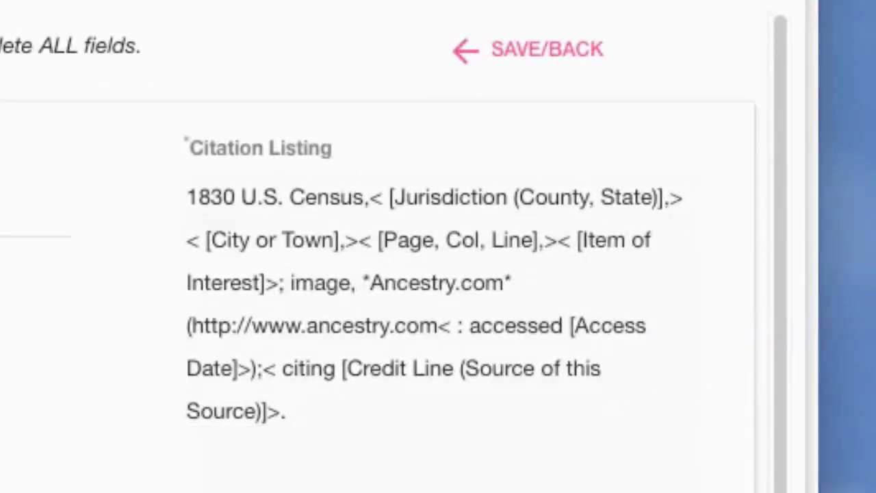
{"action": "double_click", "coordinate": [444, 327]}
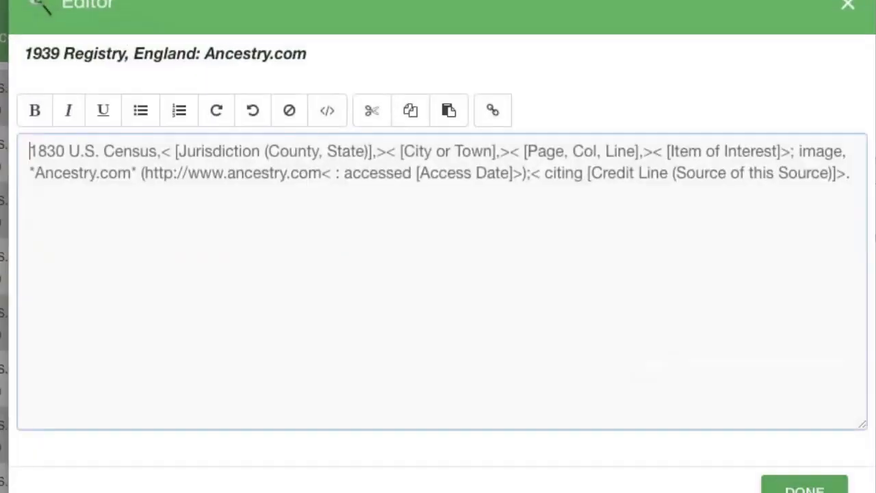
{"action": "left_click_drag", "start_coordinate": [29, 151], "coordinate": [158, 151]}
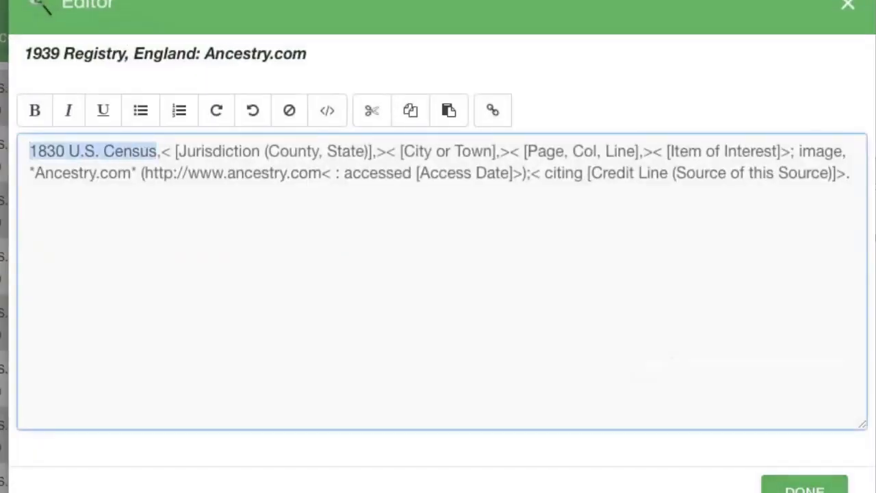
{"action": "type", "text": "1939 Re"}
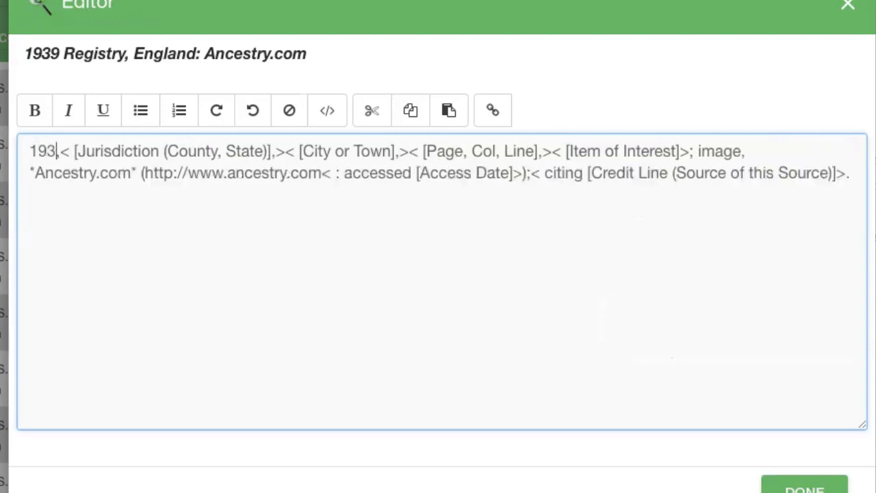
{"action": "type", "text": "gister,"}
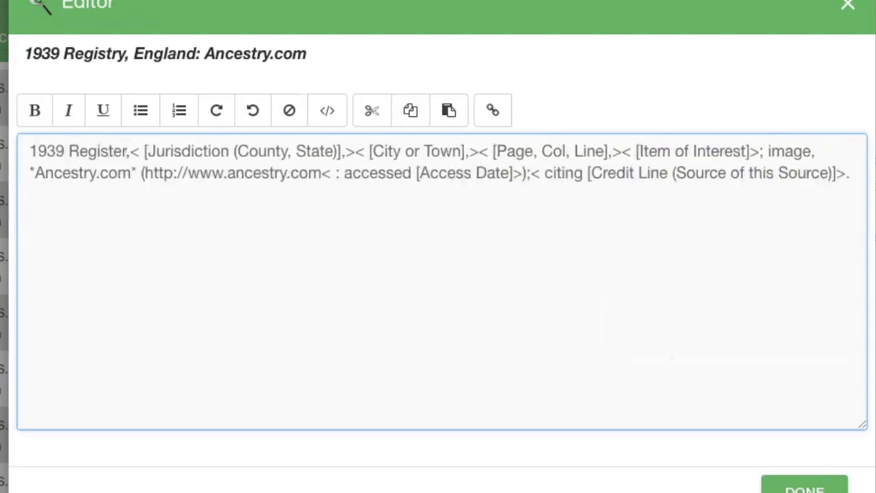
{"action": "type", "text": " Eng"}
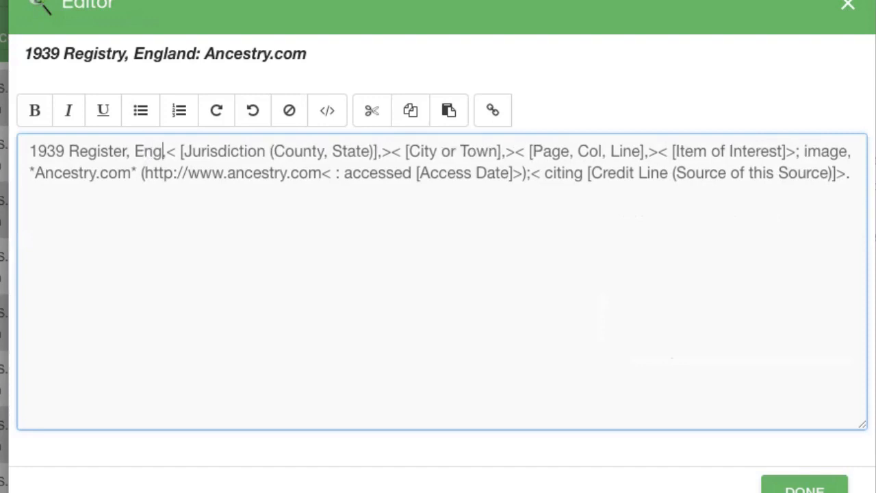
{"action": "type", "text": "lad,"}
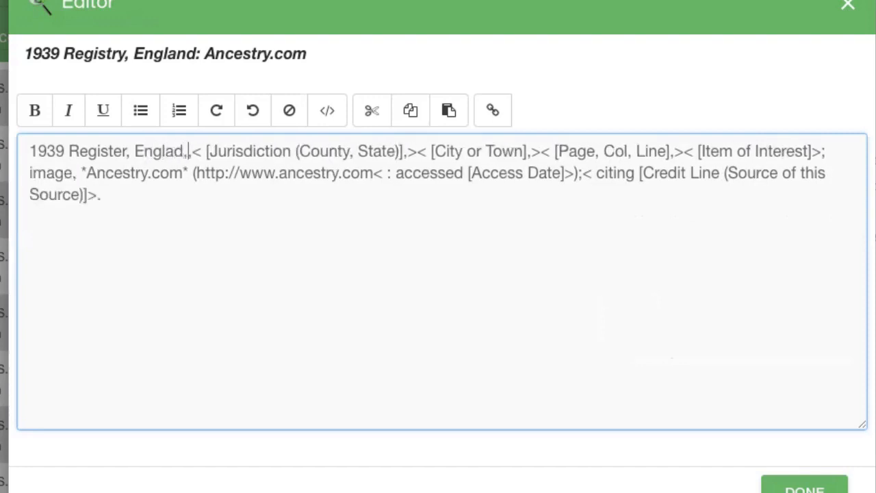
{"action": "type", "text": ","}
{"action": "key", "text": "shift+Right"}
{"action": "key", "text": "shift+Right"}
{"action": "key", "text": "shift+Right"}
{"action": "key", "text": "shift+Right"}
{"action": "key", "text": "shift+Right"}
{"action": "key", "text": "shift+Right"}
{"action": "key", "text": "shift+Right"}
{"action": "key", "text": "shift+Right"}
{"action": "key", "text": "shift+Right"}
{"action": "key", "text": "shift+Right"}
{"action": "key", "text": "shift+Right"}
{"action": "key", "text": "shift+Right"}
{"action": "key", "text": "shift+Right"}
{"action": "key", "text": "shift+Right"}
{"action": "key", "text": "shift+Right"}
{"action": "key", "text": "shift+Right"}
{"action": "key", "text": "shift+Right"}
{"action": "key", "text": "shift+Right"}
{"action": "key", "text": "shift+Right"}
{"action": "key", "text": "shift+Right"}
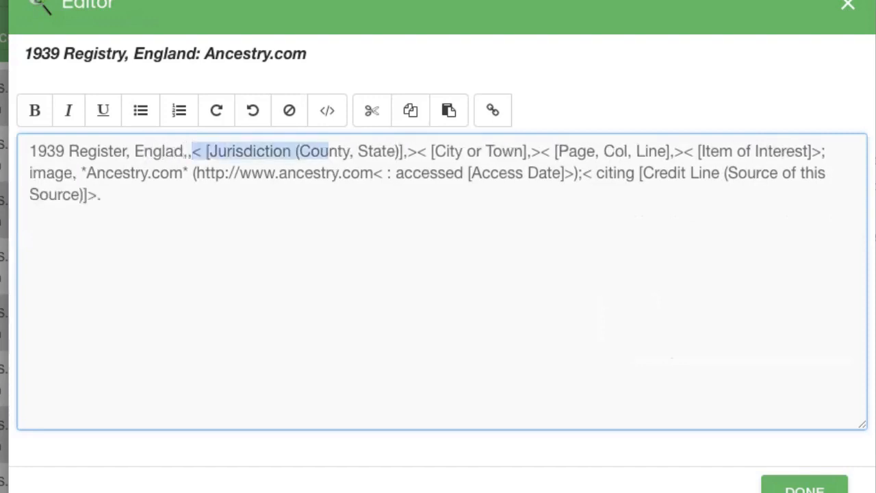
{"action": "key", "text": "shift+Right"}
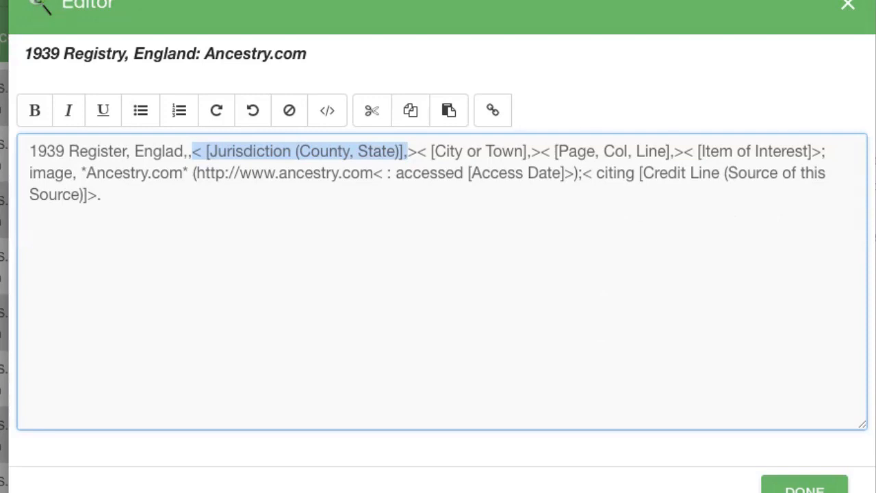
Replace the credit-line ending with 'citing 1939 Registry, England:' and save the template.
{"action": "left_click_drag", "start_coordinate": [581, 173], "coordinate": [101, 195]}
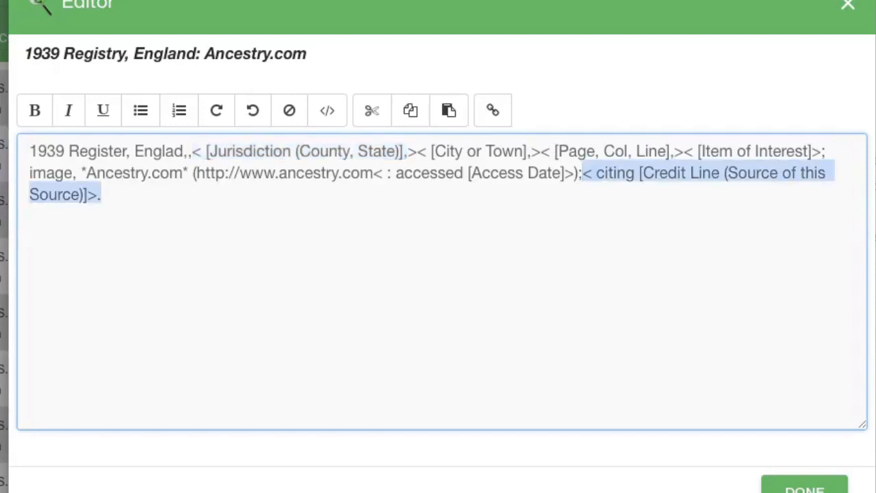
{"action": "type", "text": "citing"}
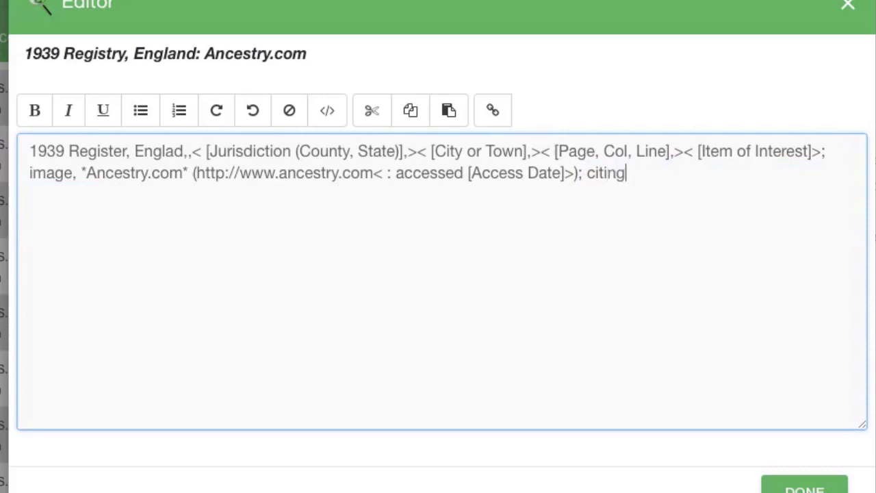
{"action": "type", "text": "1939 Registry, England:"}
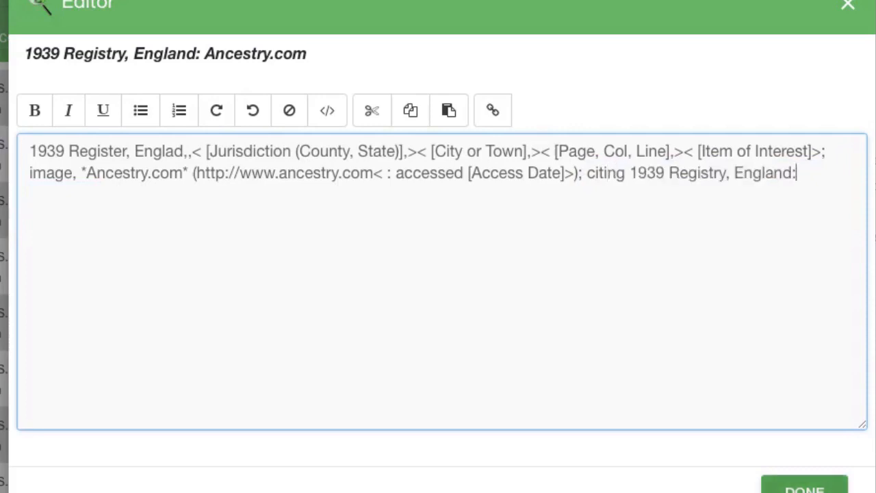
{"action": "left_click", "coordinate": [804, 489]}
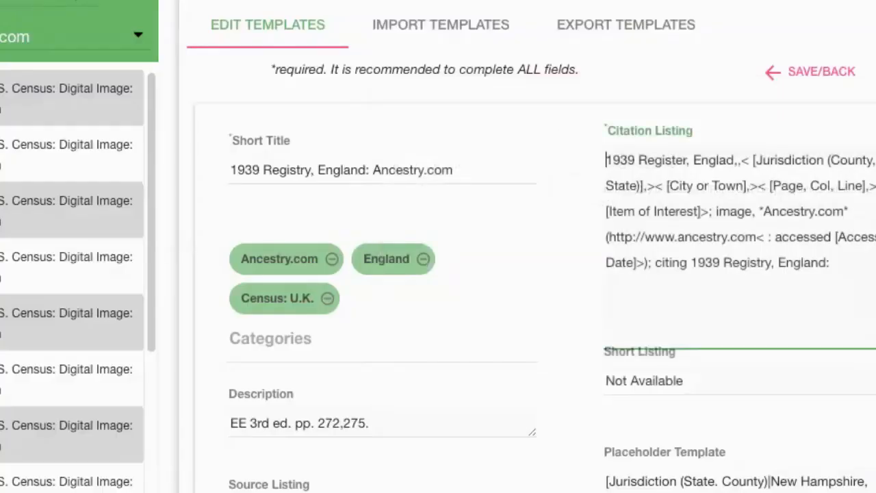
{"action": "left_click", "coordinate": [808, 72]}
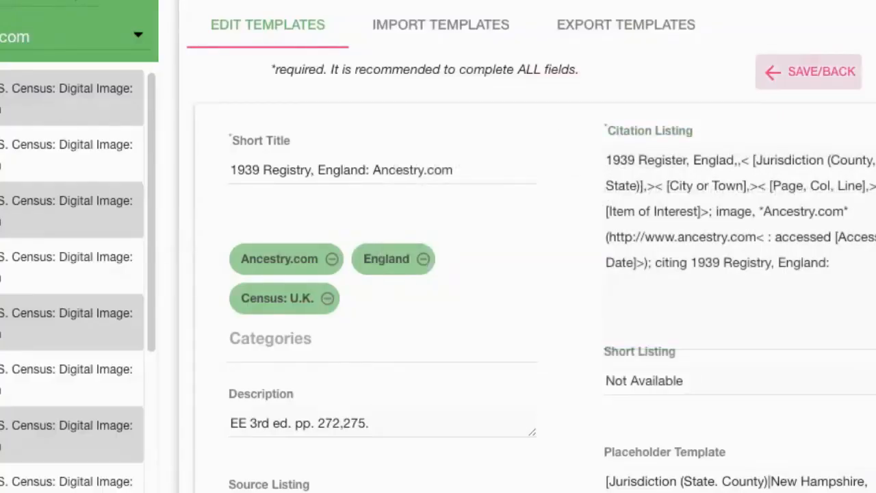
Confirm the template save, then preview the first registry template in the U.K. records category.
{"action": "left_click", "coordinate": [632, 306]}
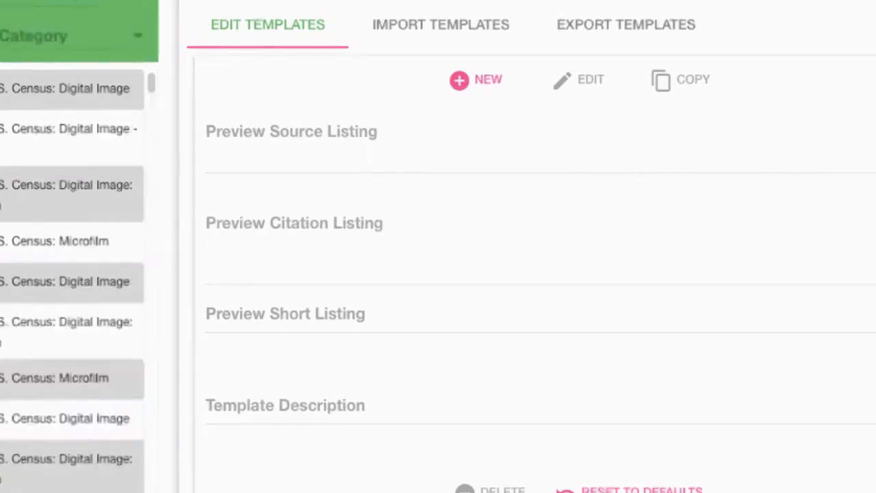
{"action": "left_click", "coordinate": [41, 36]}
{"action": "scroll", "coordinate": [41, 144], "scroll_direction": "down", "scroll_amount": 5}
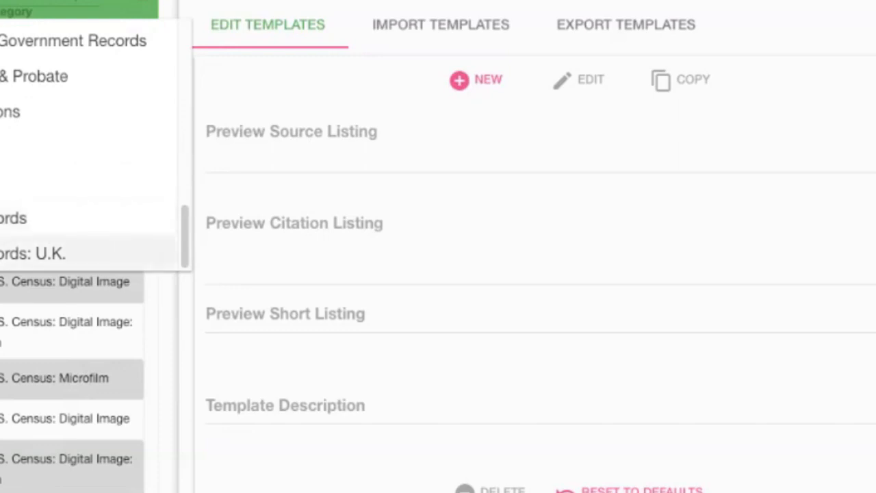
{"action": "left_click", "coordinate": [28, 250]}
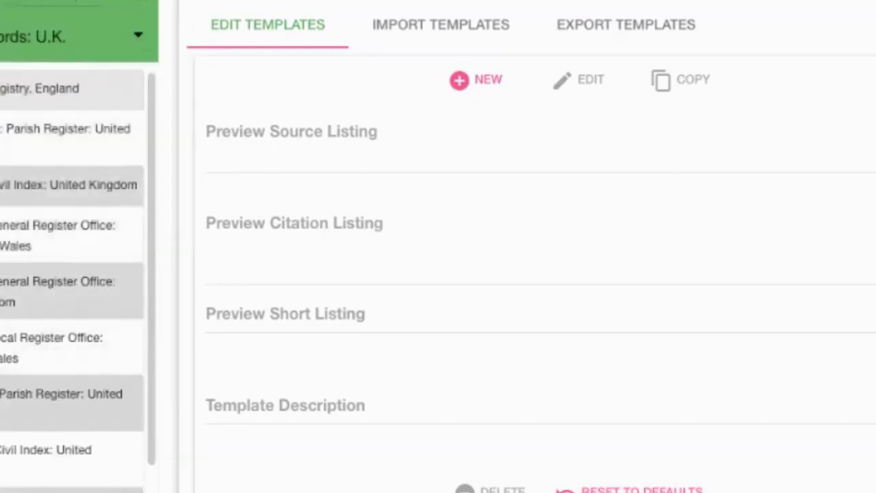
{"action": "left_click", "coordinate": [34, 89]}
{"action": "left_click_drag", "start_coordinate": [251, 254], "coordinate": [207, 228]}
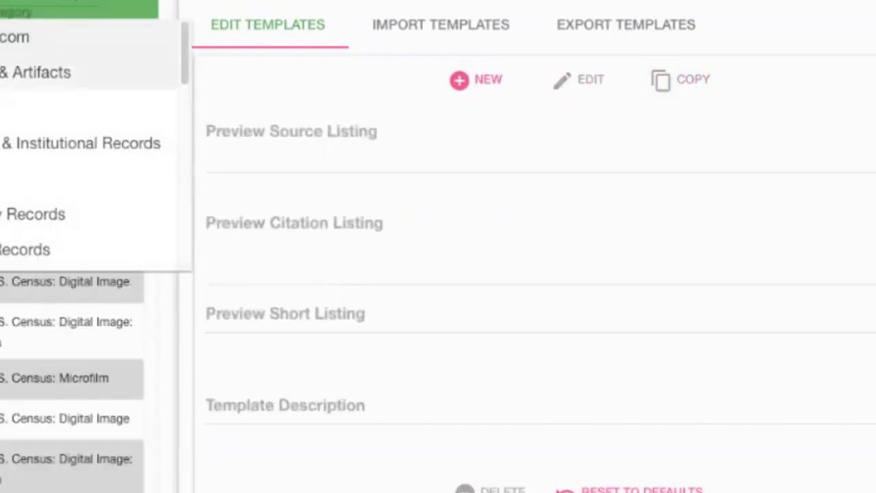
Reopen the 1939 Registry template for editing with its Citation Listing in the full editor.
{"action": "left_click", "coordinate": [35, 38]}
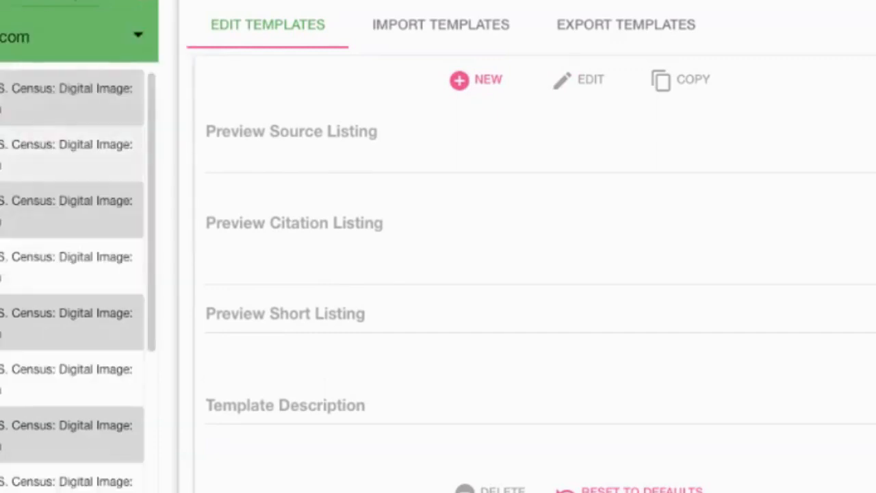
{"action": "scroll", "coordinate": [71, 274], "scroll_direction": "down", "scroll_amount": 10}
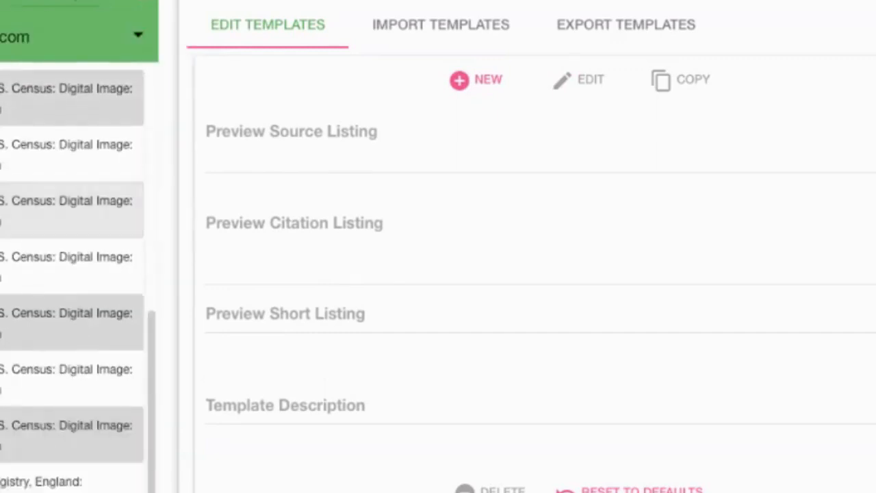
{"action": "left_click", "coordinate": [19, 486]}
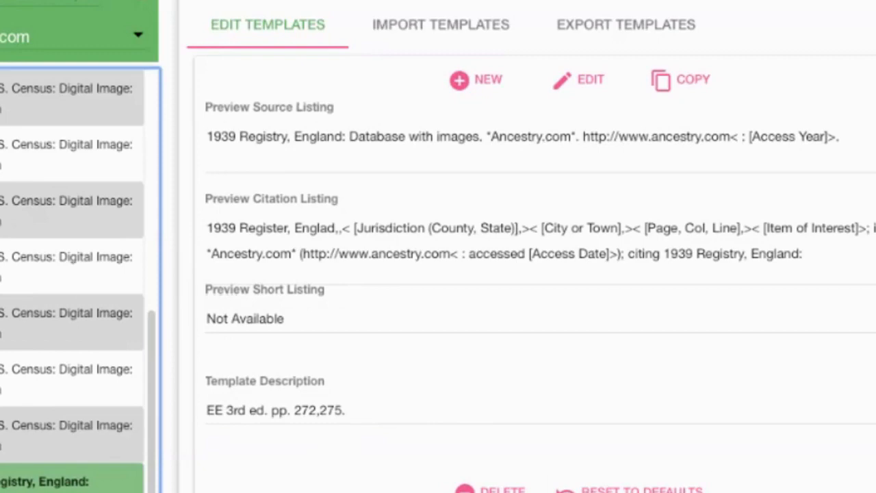
{"action": "left_click", "coordinate": [578, 79]}
{"action": "left_click", "coordinate": [760, 233]}
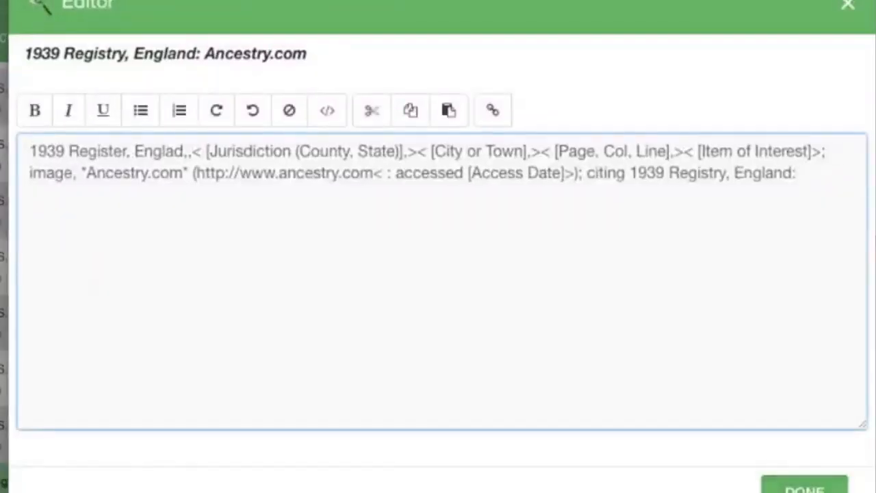
Replace the trailing citing text with the full RG details and add 'entry for [HouseholdName],'.
{"action": "left_click", "coordinate": [630, 173]}
{"action": "left_click_drag", "start_coordinate": [630, 173], "coordinate": [797, 173]}
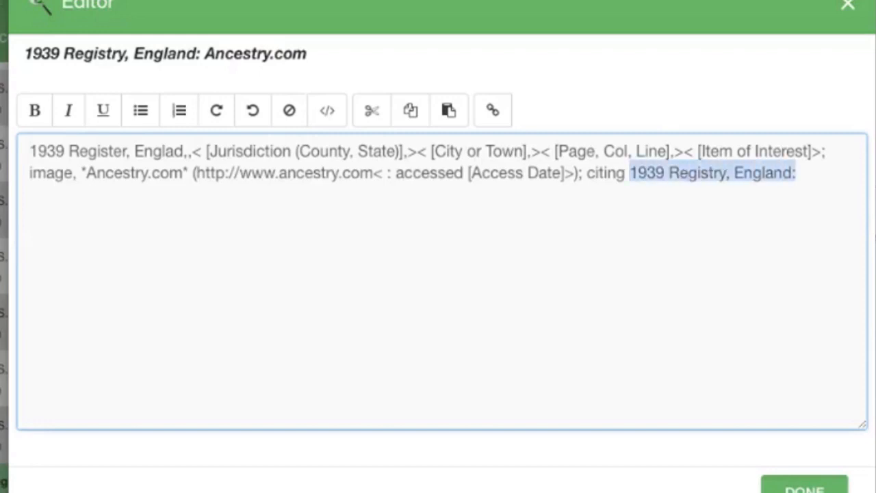
{"action": "key", "text": "ctrl+v"}
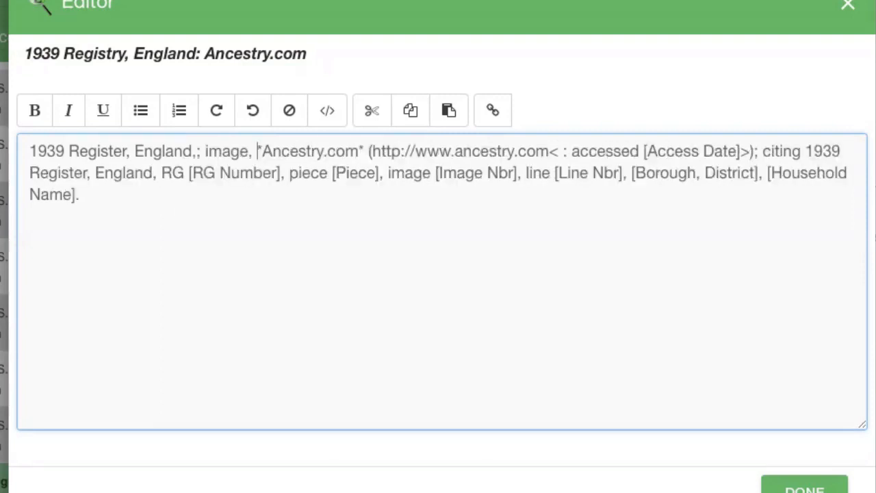
{"action": "type", "text": "entry for Ho"}
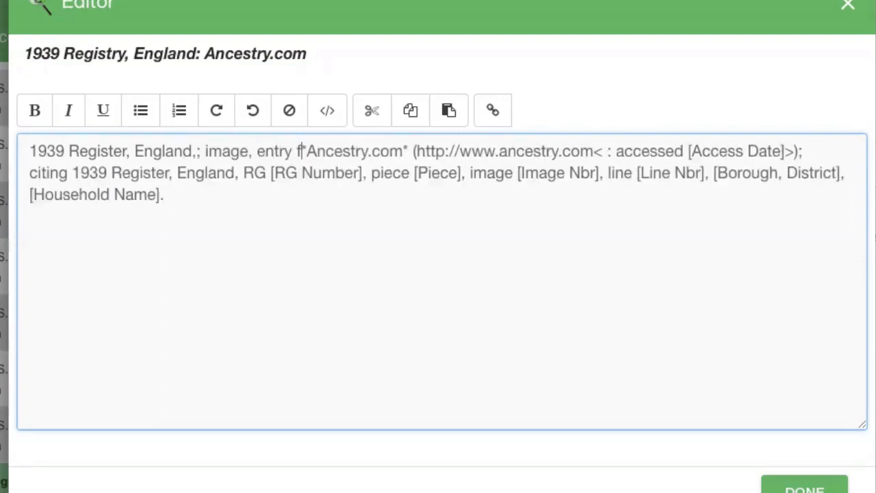
{"action": "type", "text": "usehold"}
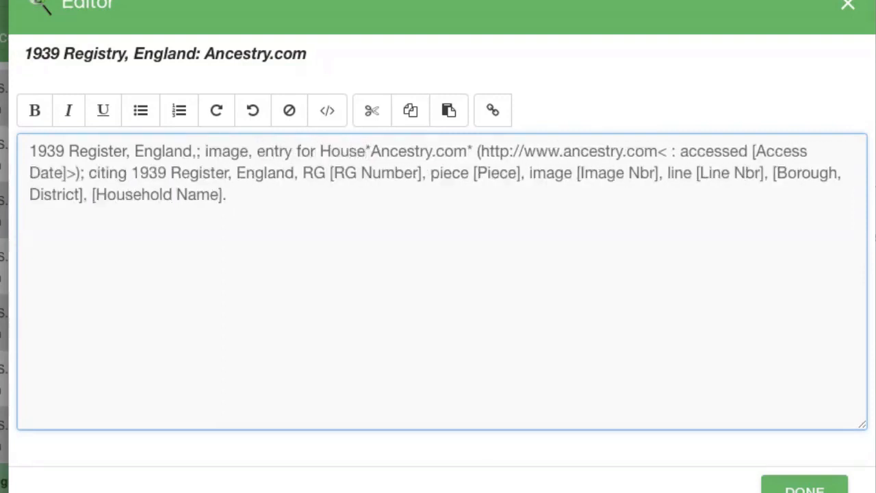
{"action": "type", "text": "Name"}
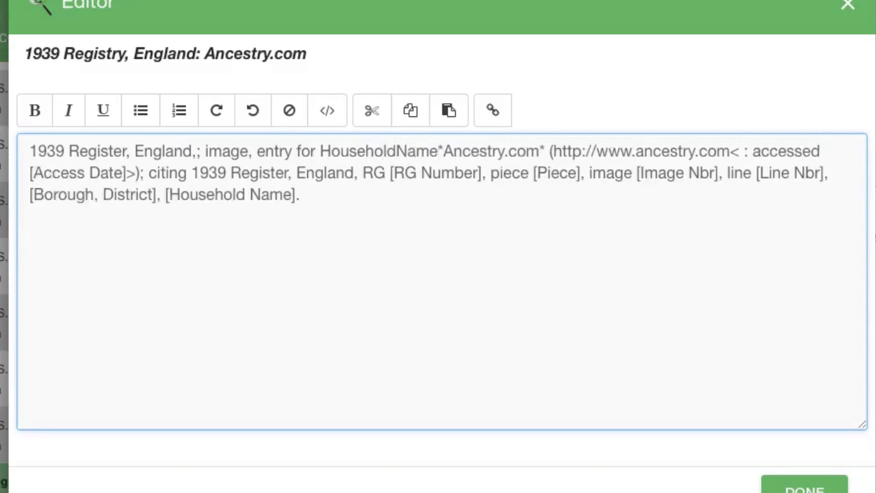
{"action": "type", "text": "]"}
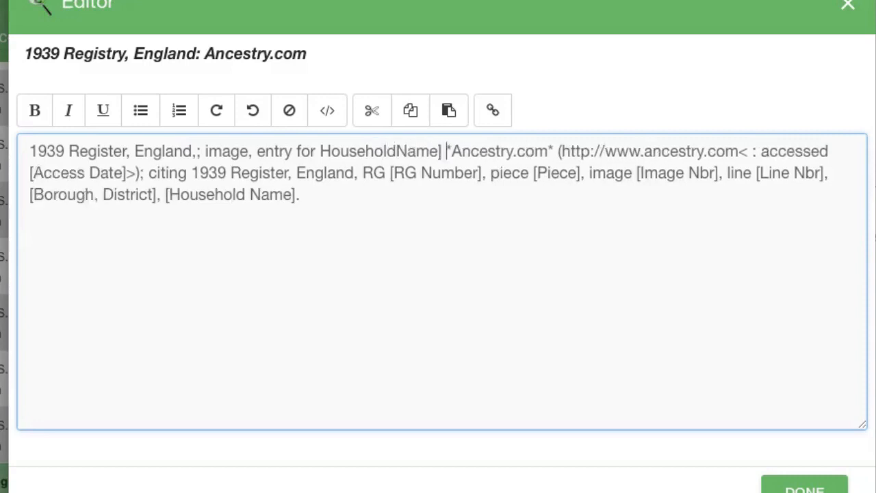
{"action": "key", "text": "Left"}
{"action": "key", "text": "Left"}
{"action": "key", "text": "Left"}
{"action": "key", "text": "Left"}
{"action": "key", "text": "Left"}
{"action": "key", "text": "Left"}
{"action": "key", "text": "Left"}
{"action": "key", "text": "Left"}
{"action": "key", "text": "Left"}
{"action": "key", "text": "Left"}
{"action": "key", "text": "Left"}
{"action": "key", "text": "Left"}
{"action": "key", "text": "Left"}
{"action": "key", "text": "Left"}
{"action": "key", "text": "Left"}
{"action": "type", "text": "["}
{"action": "key", "text": "Right"}
{"action": "key", "text": "Right"}
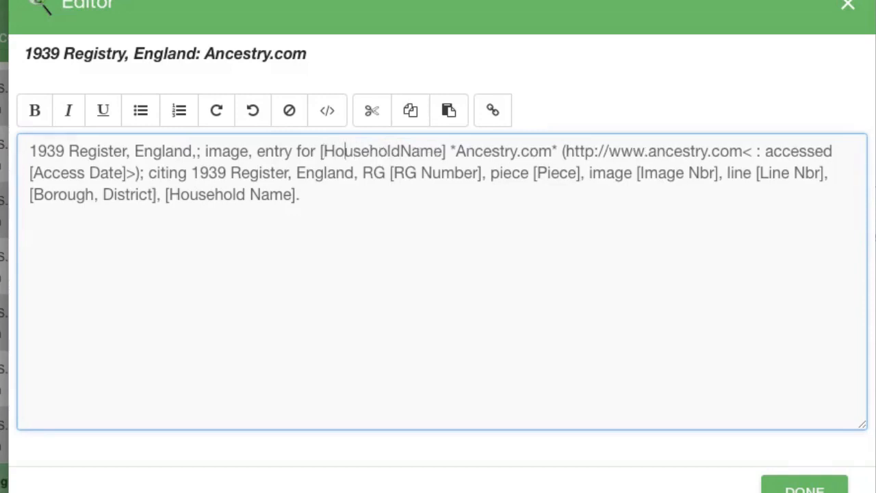
{"action": "key", "text": "Right"}
{"action": "key", "text": "Right"}
{"action": "key", "text": "Right"}
{"action": "key", "text": "Right"}
{"action": "key", "text": "Right"}
{"action": "key", "text": "Right"}
{"action": "key", "text": "Right"}
{"action": "key", "text": "Right"}
{"action": "key", "text": "Right"}
{"action": "key", "text": "Right"}
{"action": "key", "text": "Right"}
{"action": "key", "text": "Right"}
{"action": "key", "text": "Right"}
{"action": "key", "text": "Left"}
{"action": "type", "text": ","}
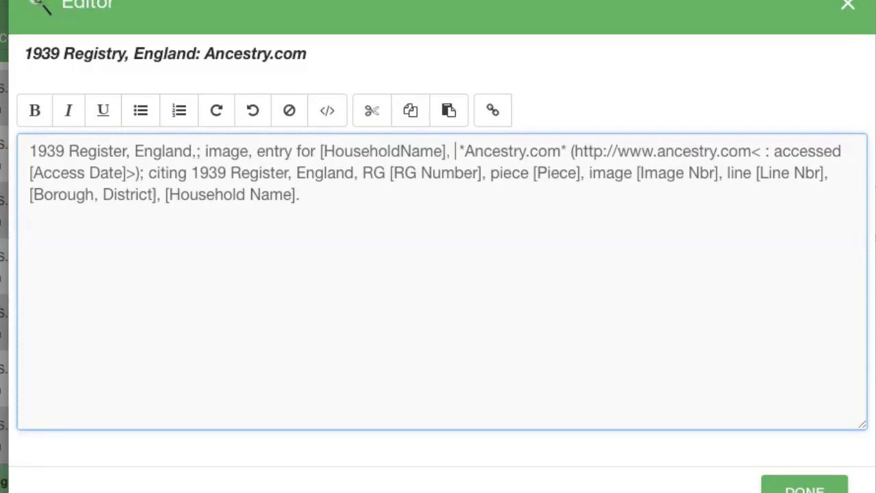
Move the [RG Number] and piece [Piece] placeholders before the Ancestry.com title and add [Ancestry Image Nbr].
{"action": "left_click", "coordinate": [391, 173]}
{"action": "left_click_drag", "start_coordinate": [391, 173], "coordinate": [584, 173]}
{"action": "key", "text": "ctrl+c"}
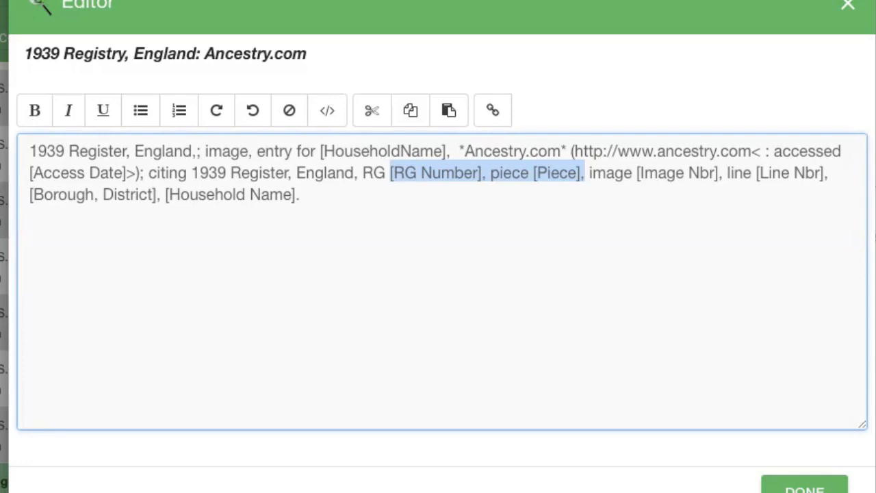
{"action": "left_click", "coordinate": [456, 151]}
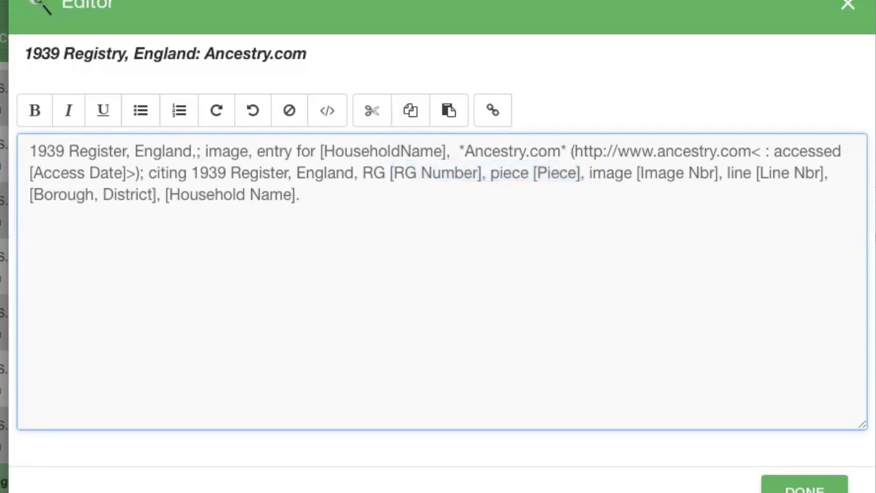
{"action": "key", "text": "ctrl+v"}
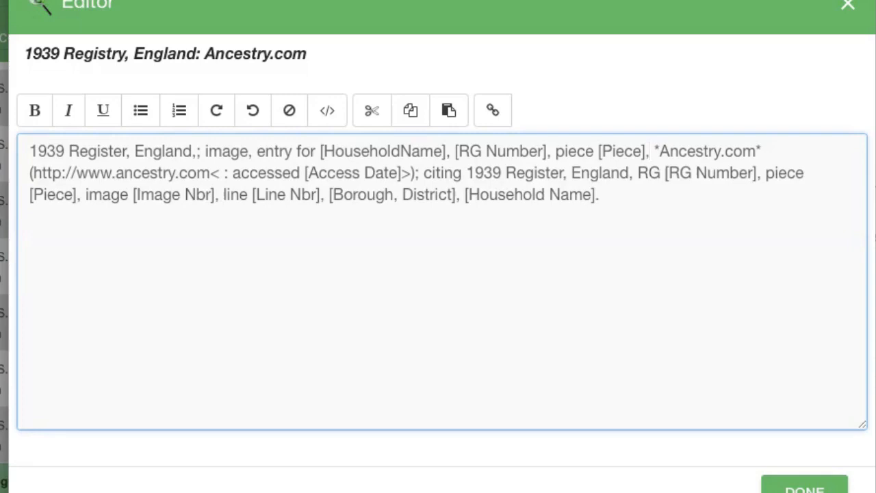
{"action": "type", "text": "["}
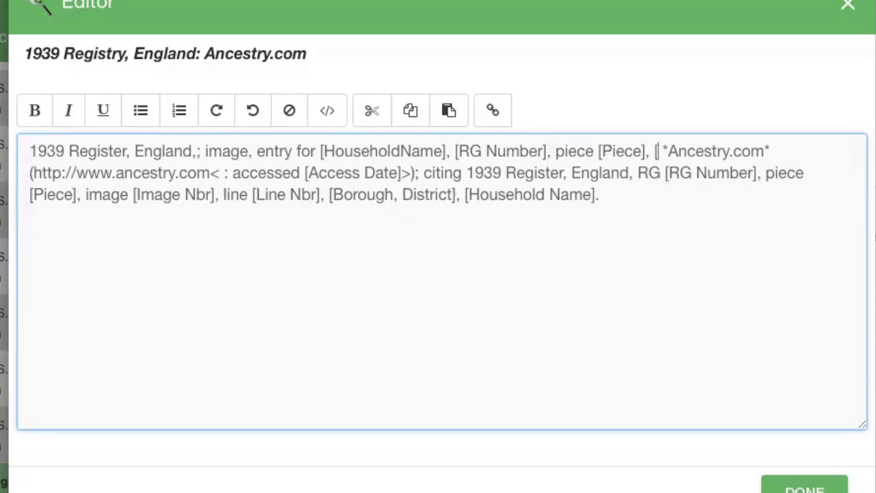
{"action": "type", "text": "Ancestry Imag"}
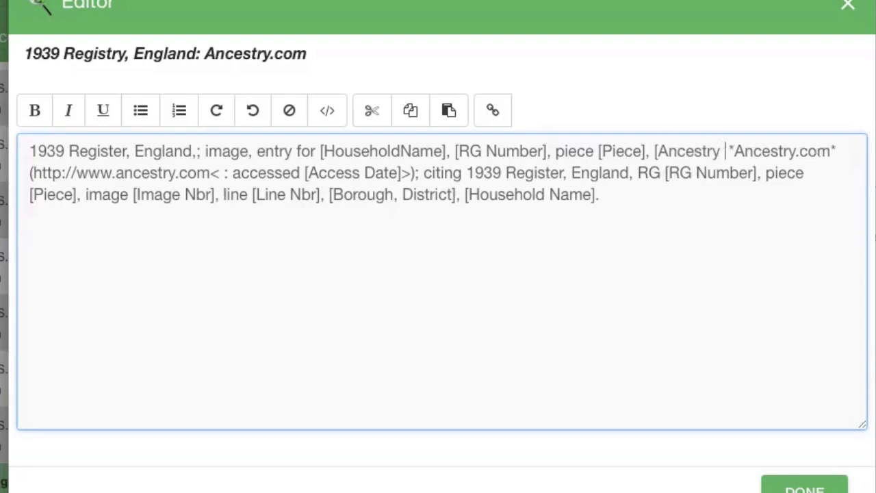
{"action": "type", "text": "e N"}
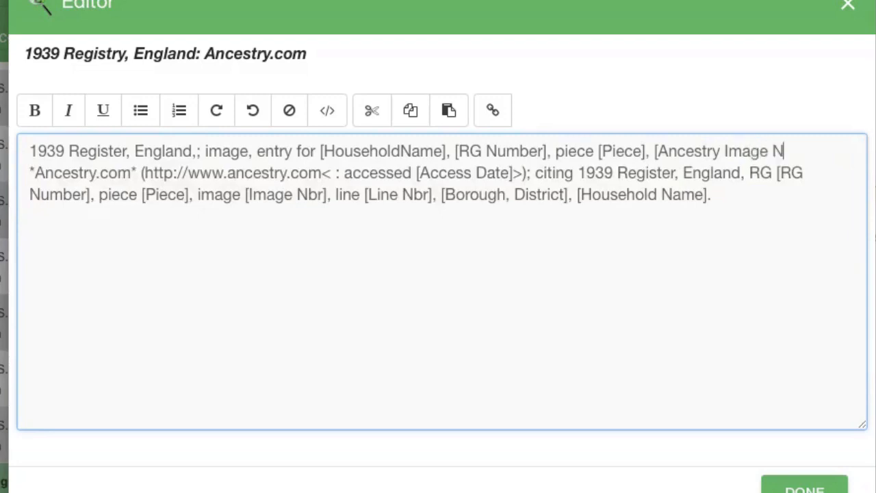
{"action": "type", "text": "br]"}
Save the edited template, keeping existing sources on the system template.
{"action": "left_click", "coordinate": [804, 487]}
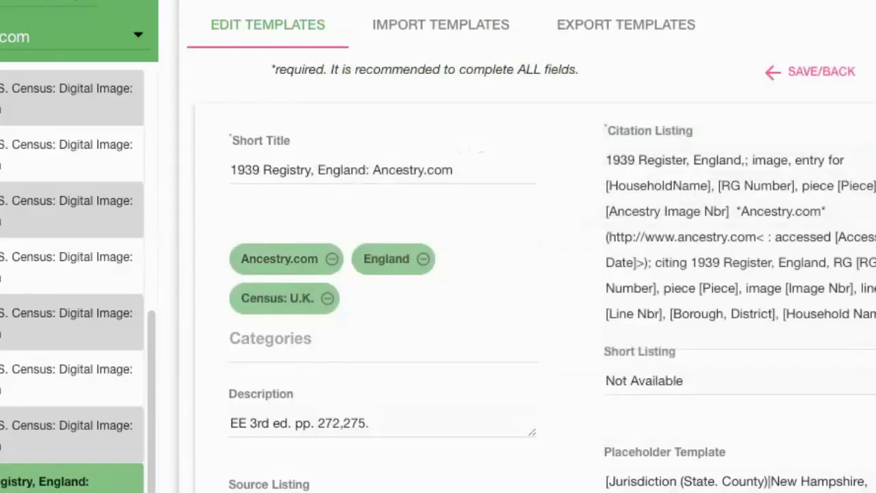
{"action": "scroll", "coordinate": [438, 273], "scroll_direction": "down", "scroll_amount": 2}
{"action": "left_click", "coordinate": [809, 71]}
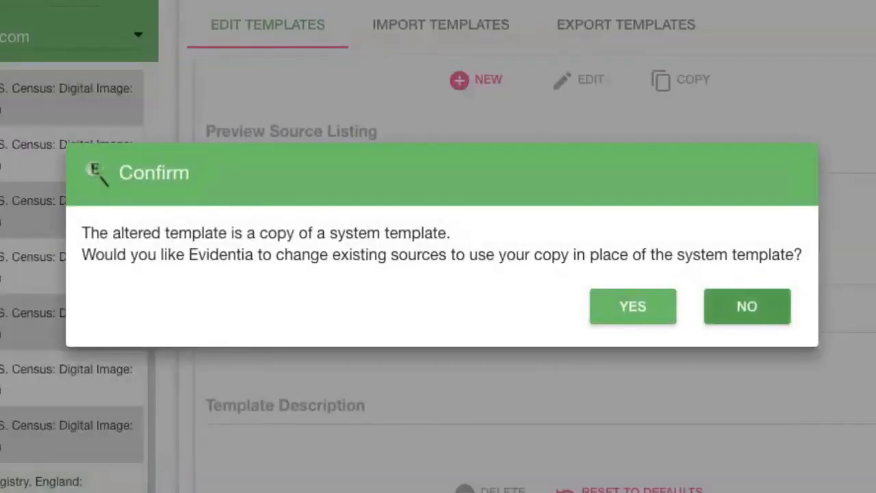
{"action": "left_click", "coordinate": [746, 306]}
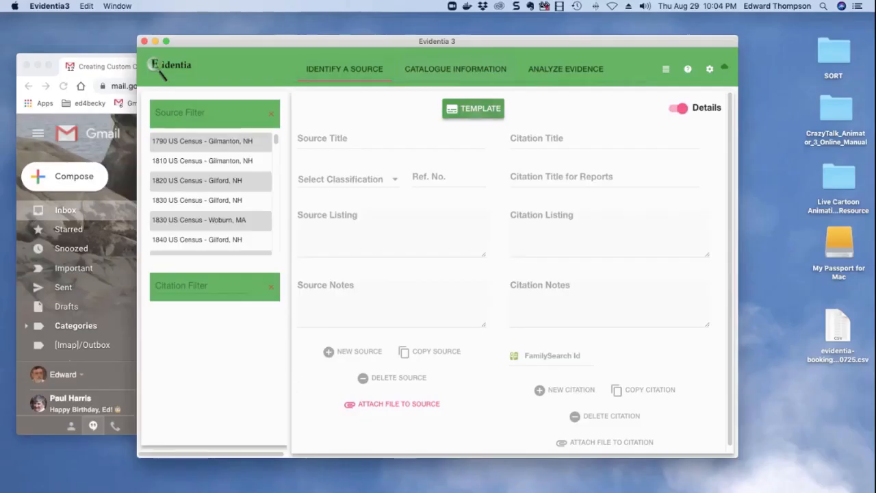
Search '1939' and start a new citation from the '1939 Registry, England: Ancestry.com' template.
{"action": "left_click", "coordinate": [471, 109]}
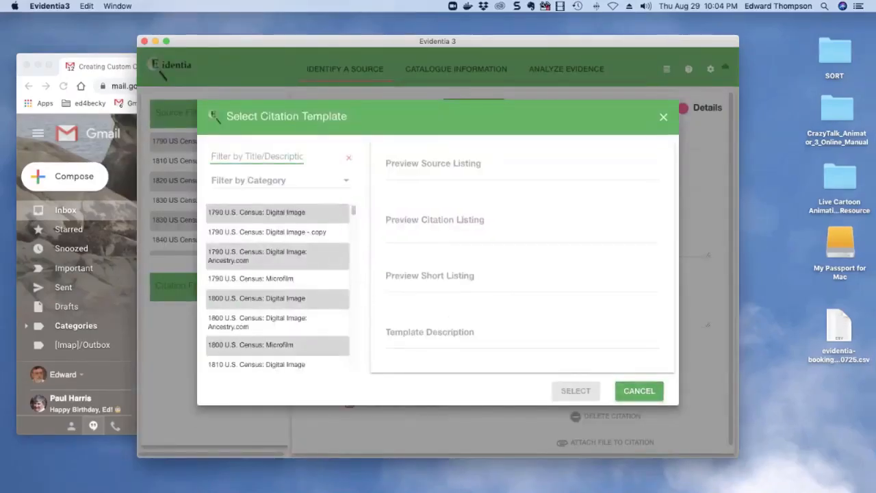
{"action": "type", "text": "1939"}
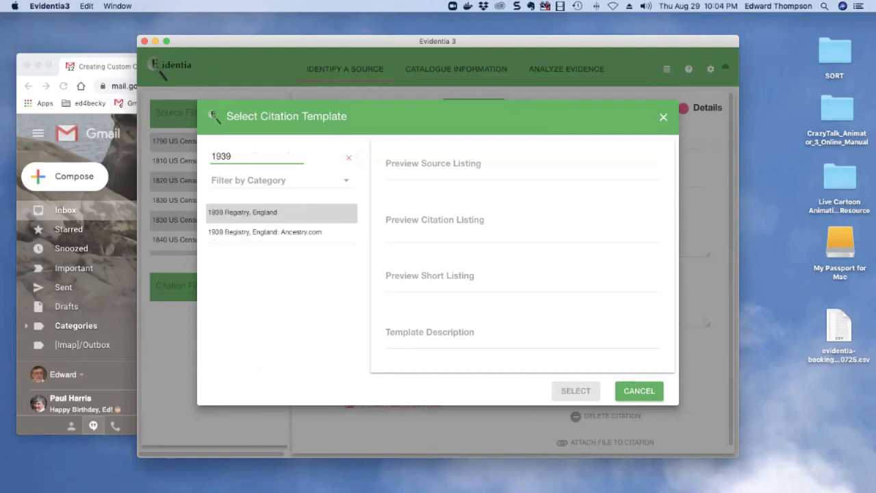
{"action": "left_click", "coordinate": [264, 232]}
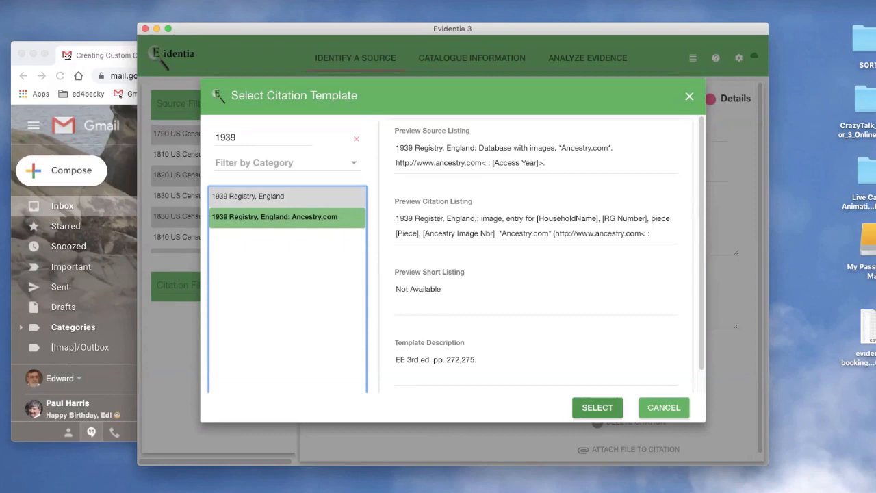
{"action": "left_click", "coordinate": [576, 403]}
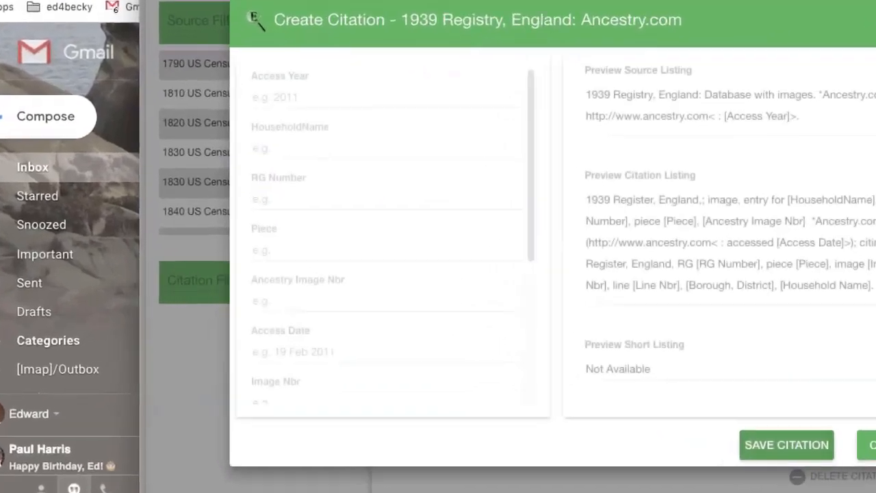
Enter access year 2011, household Thompson, RG 101, piece 2346, Ancestry image 43, accessed 19 Feb 2011.
{"action": "scroll", "coordinate": [393, 236], "scroll_direction": "down", "scroll_amount": 3}
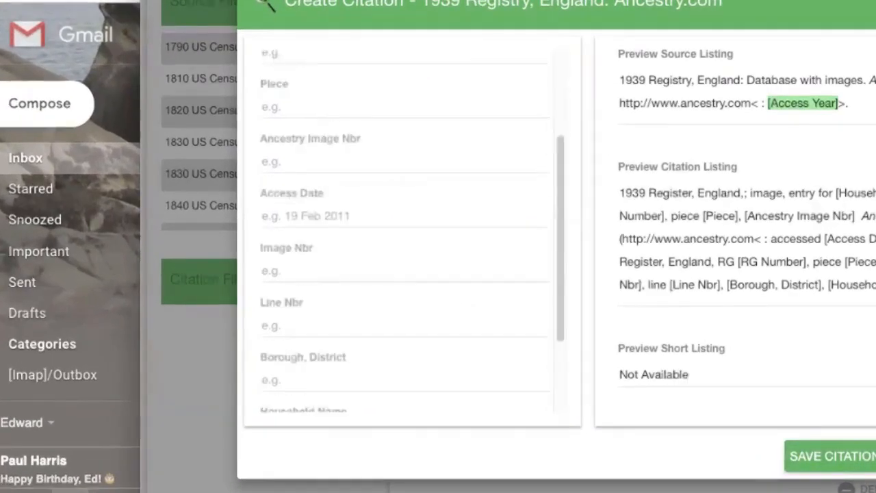
{"action": "scroll", "coordinate": [393, 236], "scroll_direction": "up", "scroll_amount": 3}
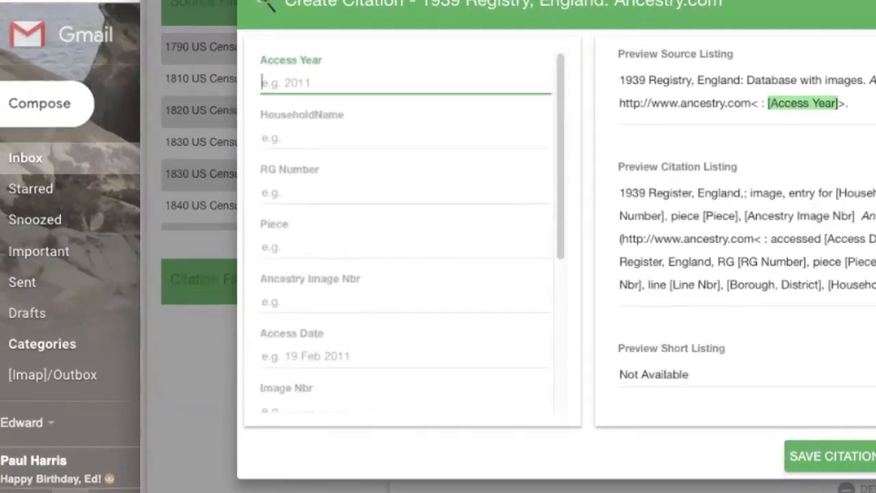
{"action": "type", "text": "2011"}
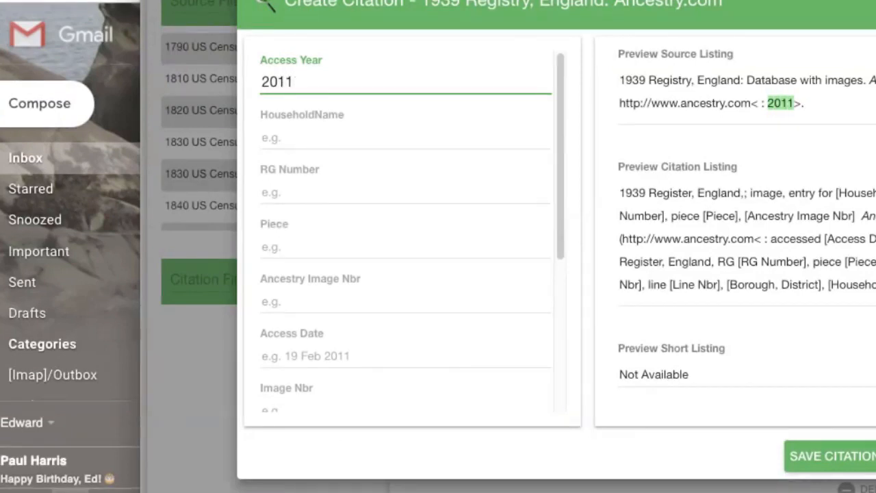
{"action": "key", "text": "Tab"}
{"action": "type", "text": "Thomps"}
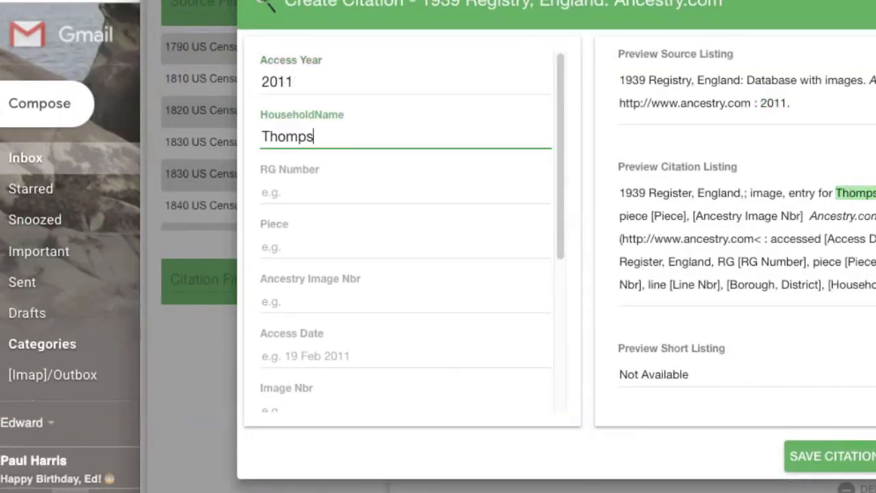
{"action": "type", "text": "on"}
{"action": "key", "text": "Tab"}
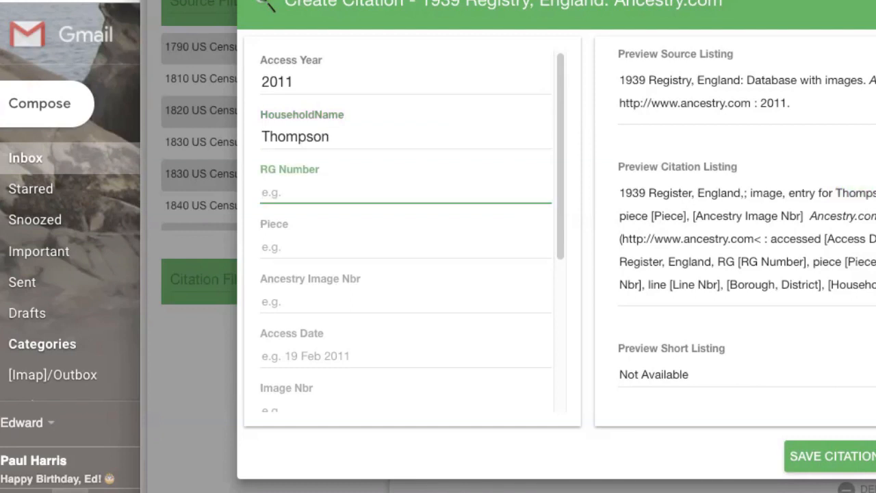
{"action": "type", "text": "101"}
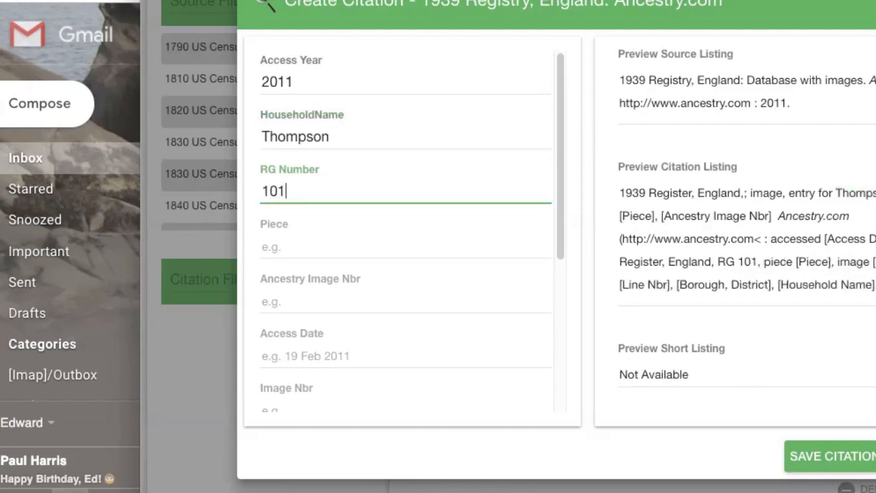
{"action": "double_click", "coordinate": [747, 262]}
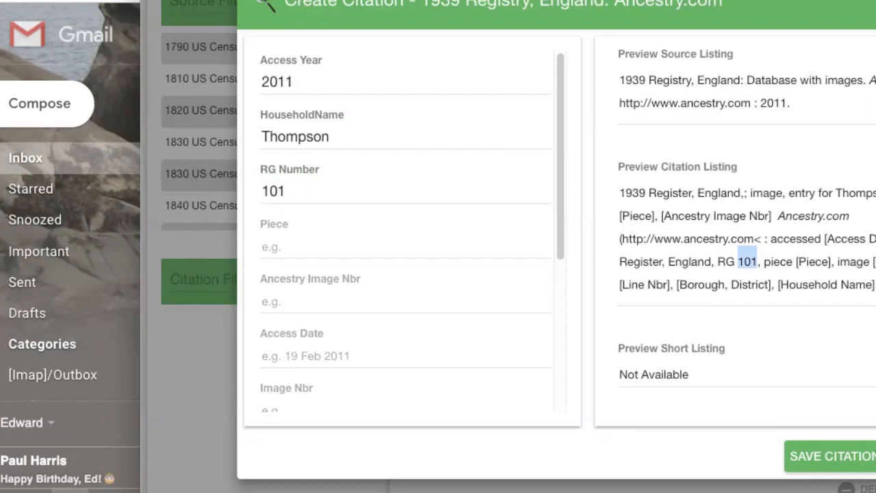
{"action": "left_click", "coordinate": [288, 247]}
{"action": "type", "text": "234"}
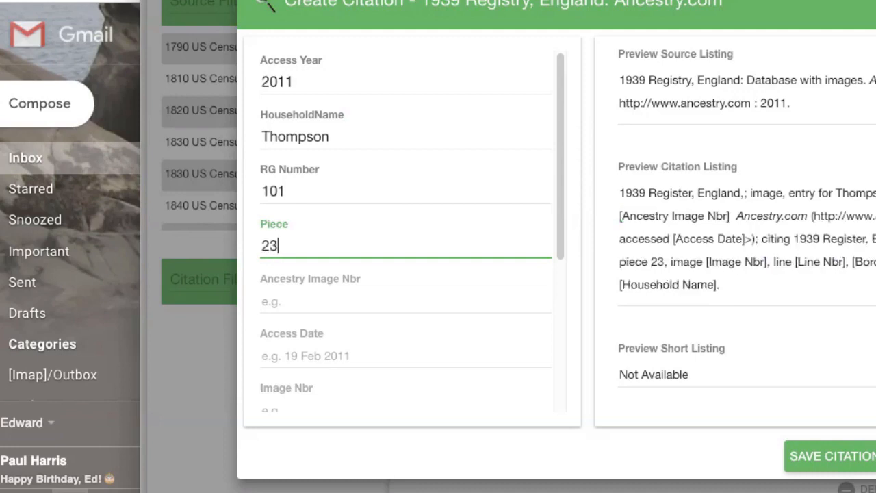
{"action": "type", "text": "6"}
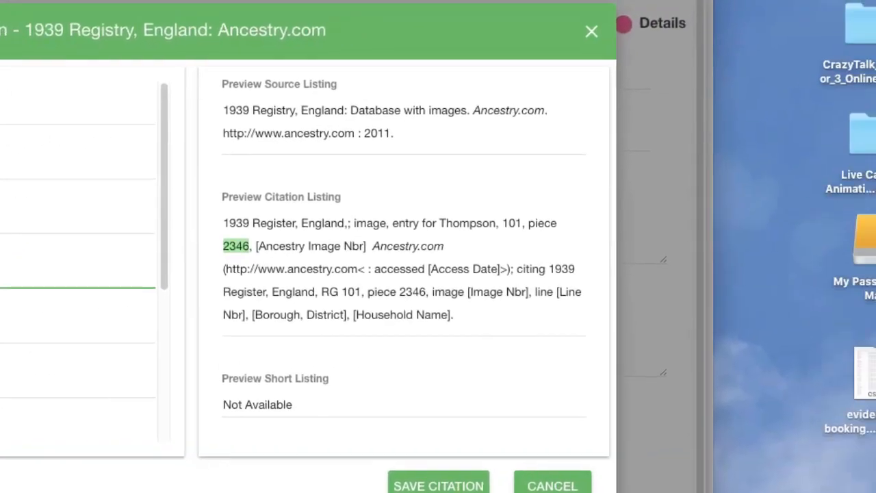
{"action": "key", "text": "Tab"}
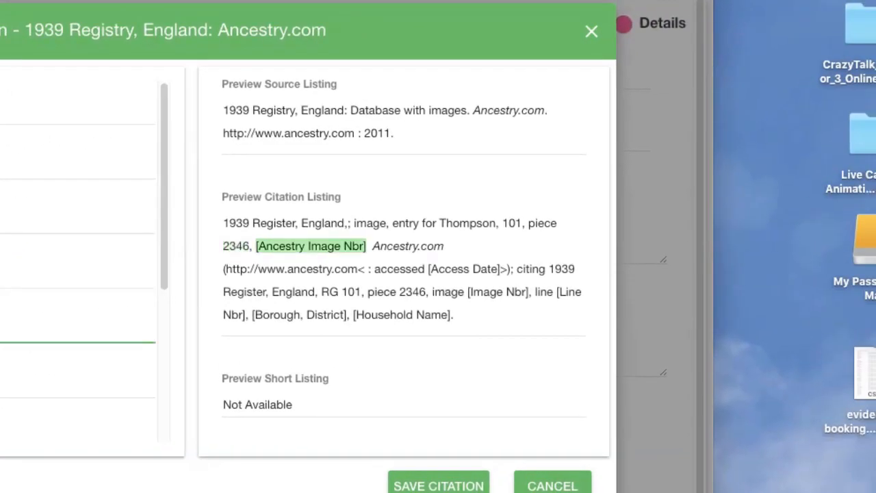
{"action": "type", "text": "43"}
{"action": "key", "text": "Tab"}
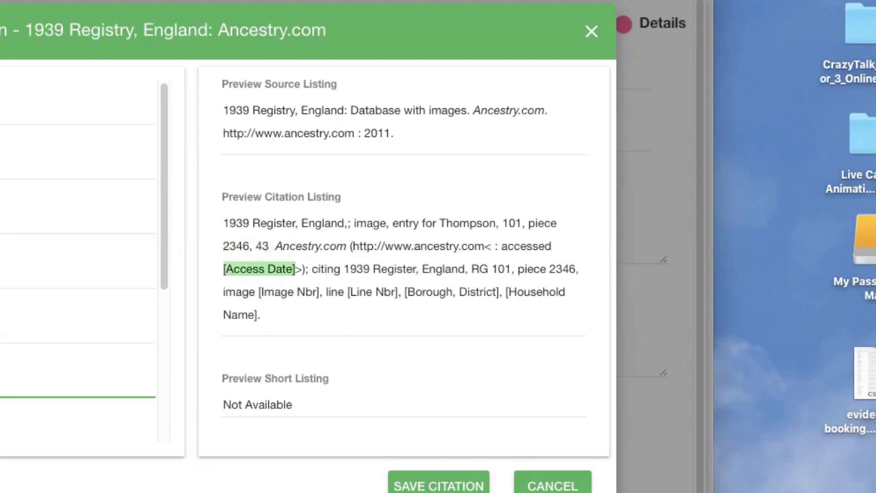
{"action": "type", "text": "19 Fe"}
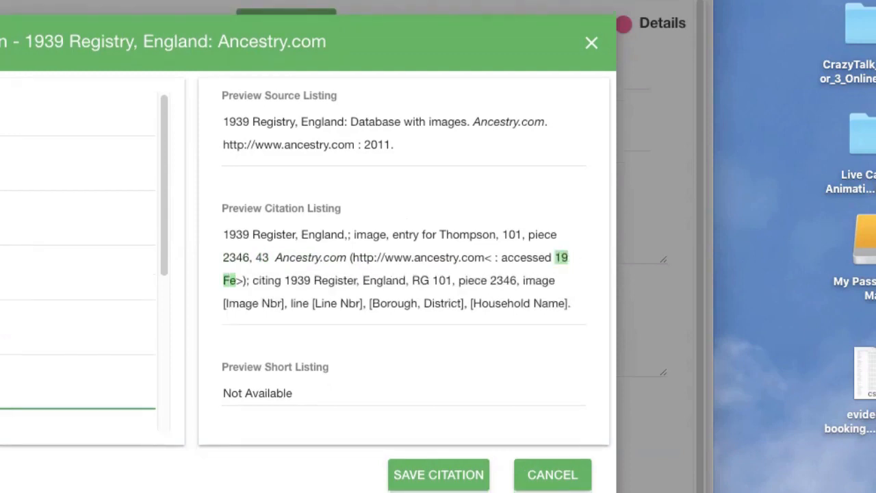
{"action": "type", "text": "b 2011"}
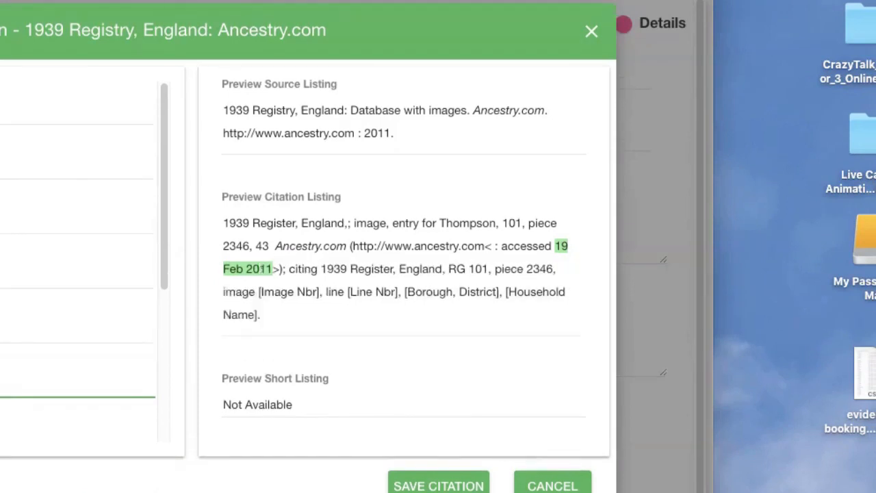
Enter image 023, line 22, 'Bourough, District' and household name Thompson.
{"action": "scroll", "coordinate": [79, 261], "scroll_direction": "down", "scroll_amount": 5}
{"action": "left_click", "coordinate": [76, 230]}
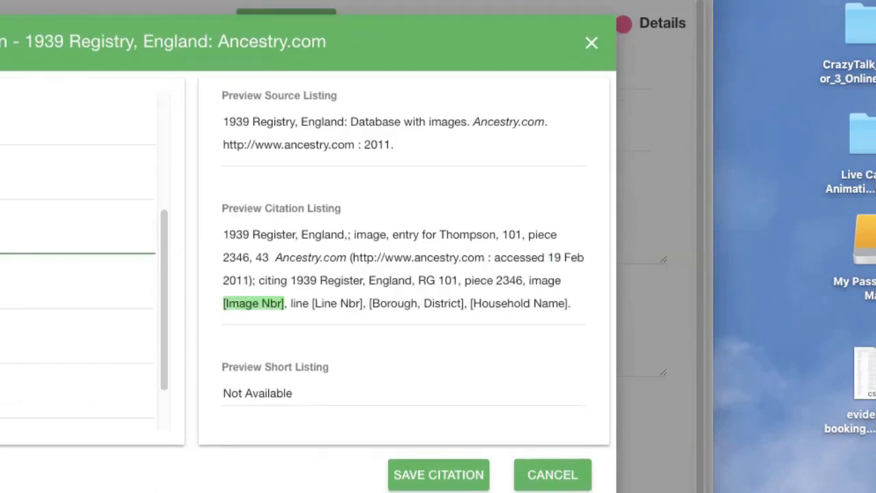
{"action": "type", "text": "023"}
{"action": "key", "text": "Tab"}
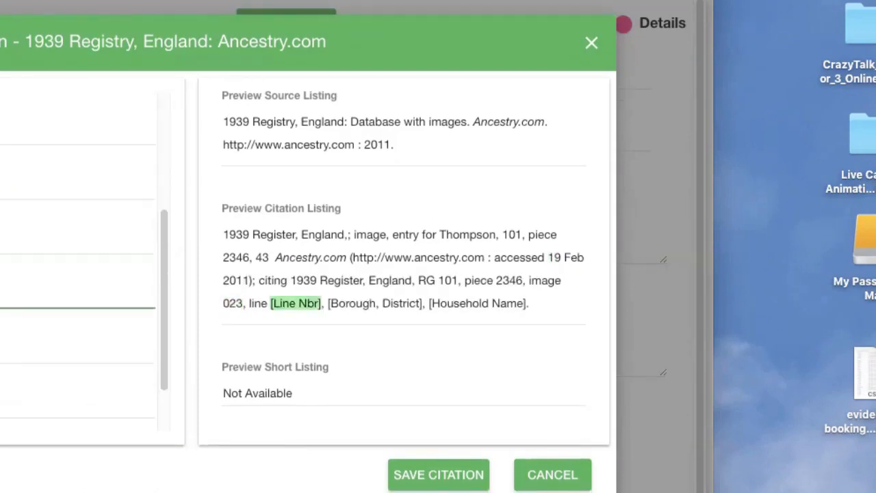
{"action": "type", "text": "22"}
{"action": "key", "text": "Tab"}
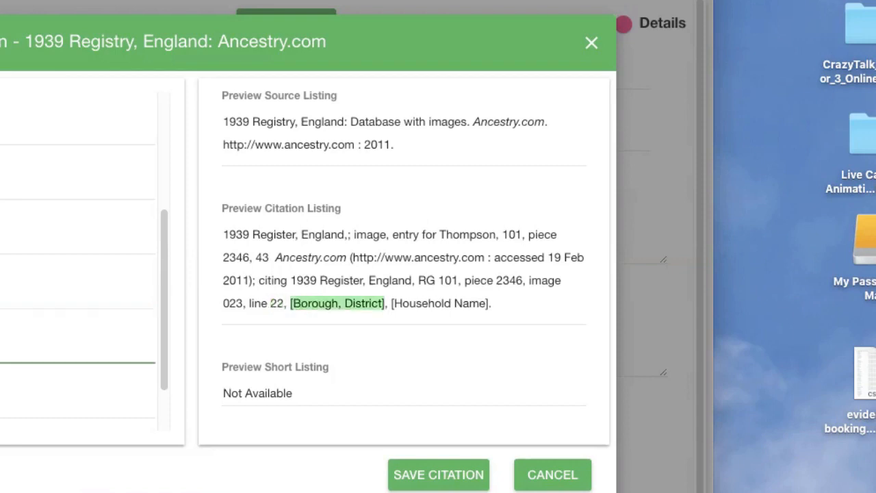
{"action": "type", "text": "Bouroug"}
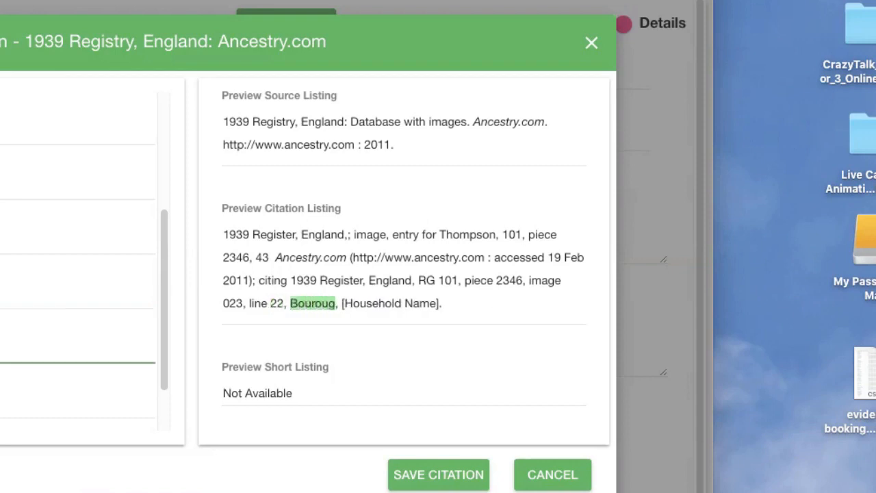
{"action": "type", "text": "h, District"}
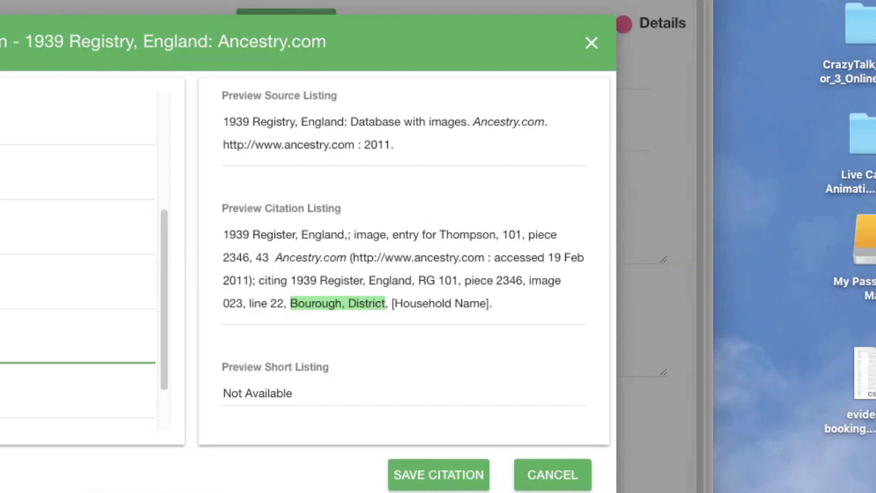
{"action": "key", "text": "Tab"}
{"action": "type", "text": "Thompsonj"}
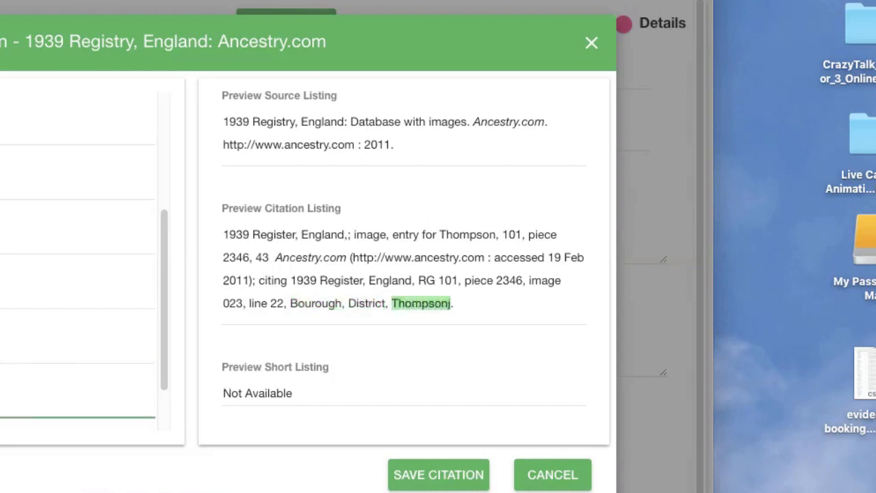
{"action": "key", "text": "BackSpace"}
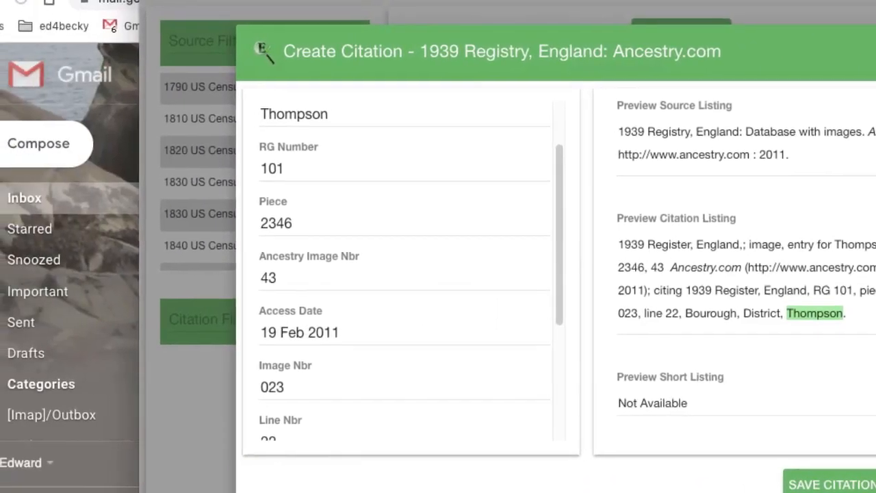
Change the household name to 'Thompson Household' and save the citation.
{"action": "scroll", "coordinate": [404, 273], "scroll_direction": "up", "scroll_amount": 2}
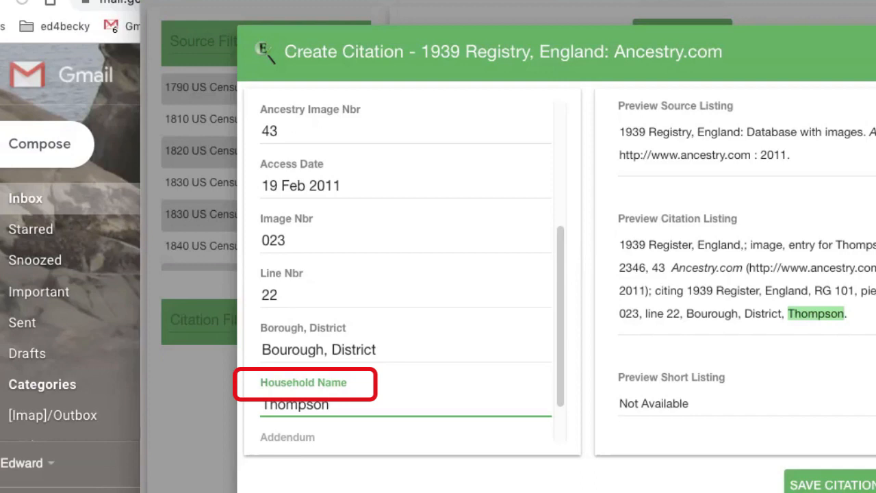
{"action": "type", "text": "Househ"}
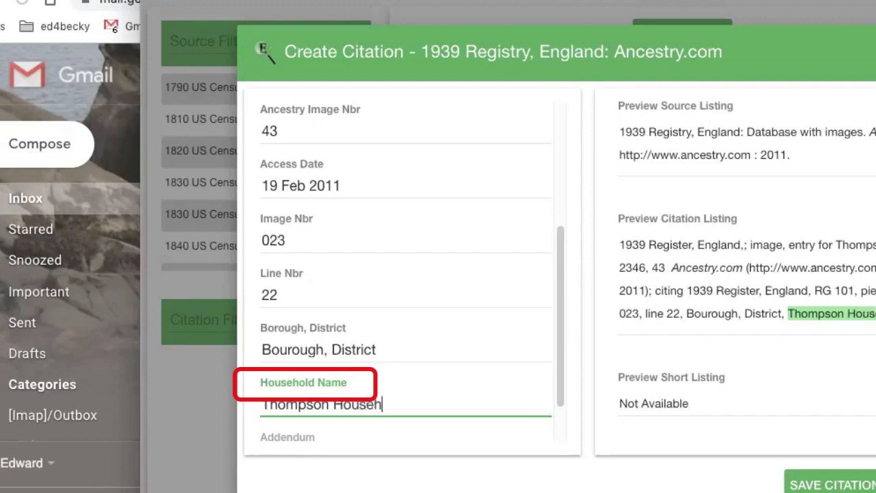
{"action": "type", "text": "old"}
{"action": "left_click", "coordinate": [832, 484]}
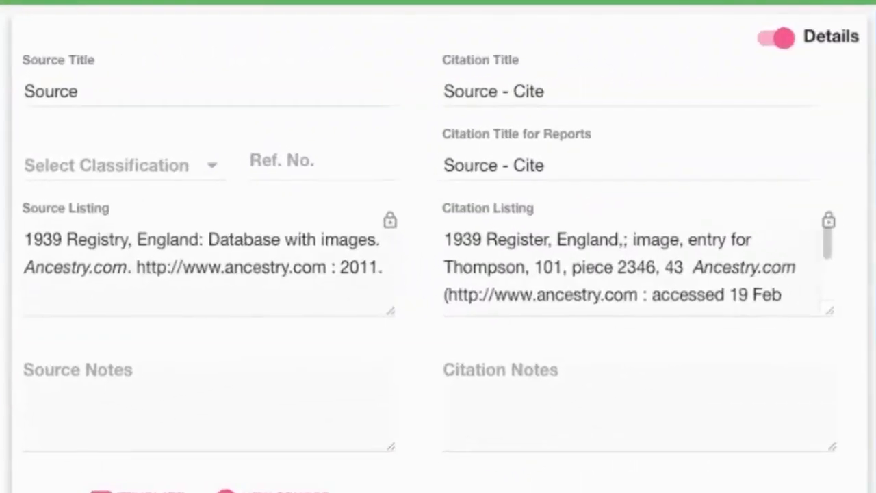
Reopen the saved citation to review its preview text, then close the review.
{"action": "double_click", "coordinate": [707, 240]}
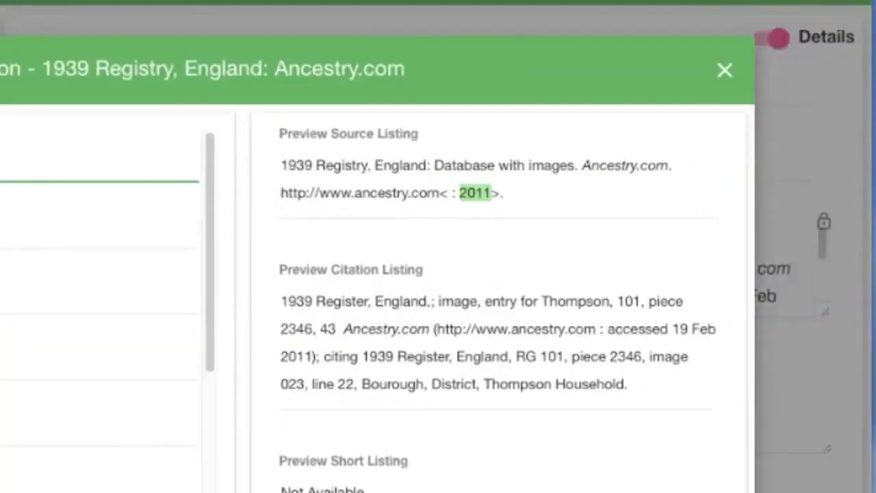
{"action": "left_click_drag", "start_coordinate": [281, 301], "coordinate": [628, 383]}
{"action": "left_click", "coordinate": [324, 356]}
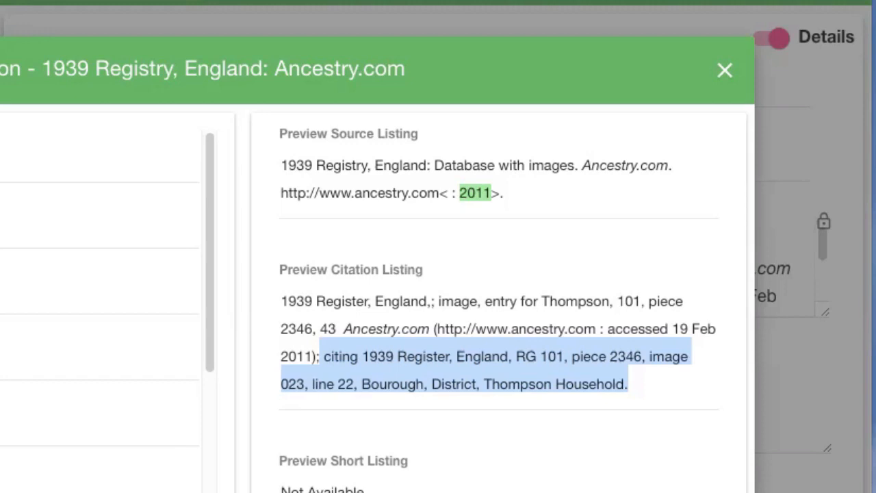
{"action": "key", "text": "Escape"}
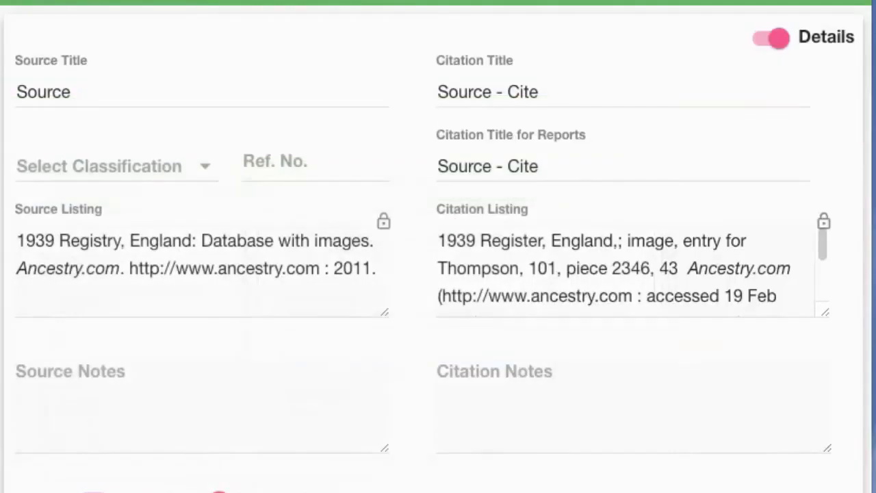